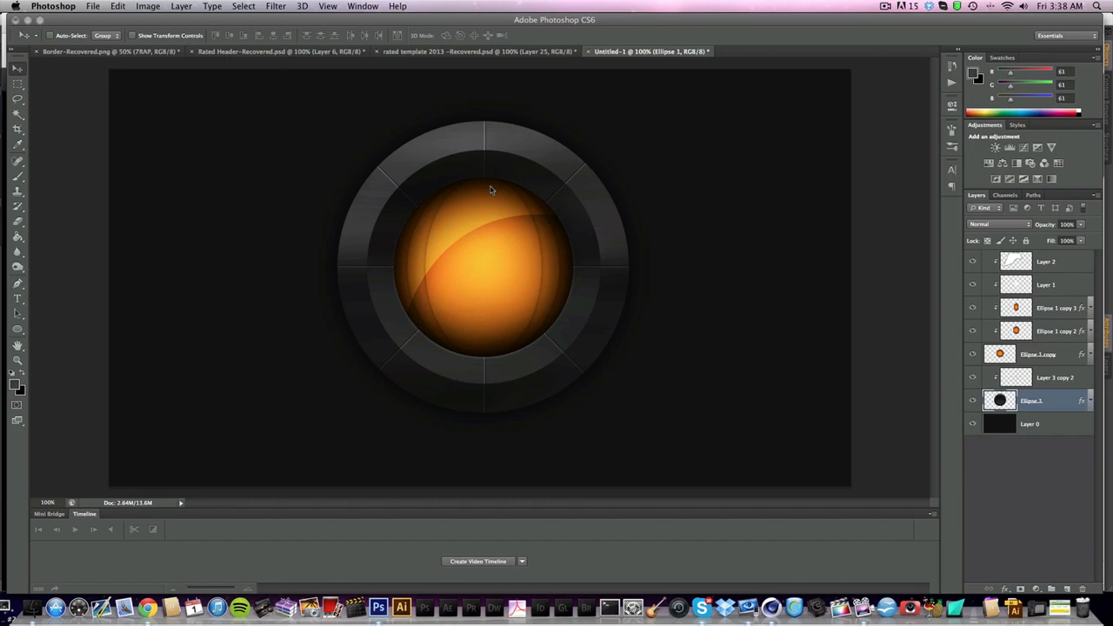
Step: Examine the ring and orange orb design in the rated template 2013 document, then return to the Untitled-1 document
{"action": "left_click", "coordinate": [478, 54]}
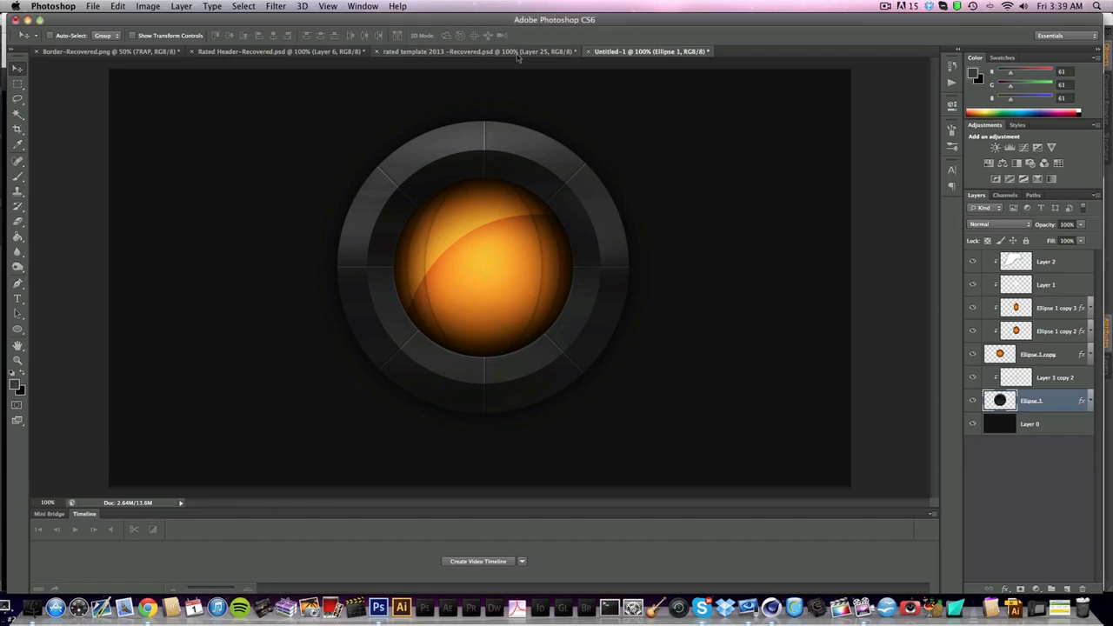
{"action": "scroll", "coordinate": [464, 206], "scroll_direction": "left", "scroll_amount": 5}
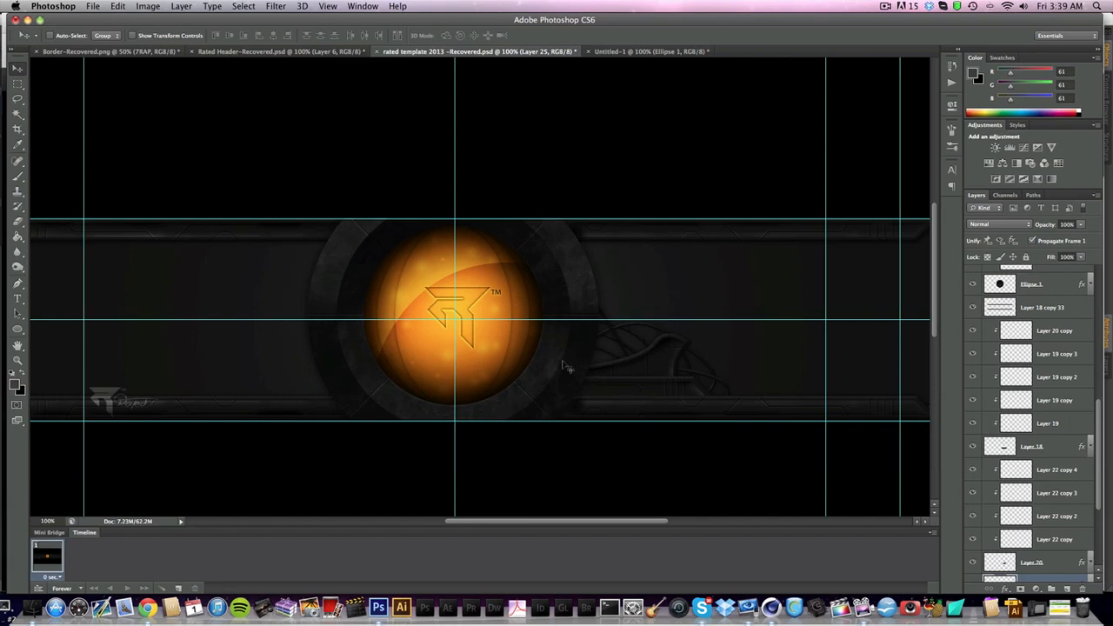
{"action": "scroll", "coordinate": [736, 412], "scroll_direction": "right", "scroll_amount": 10}
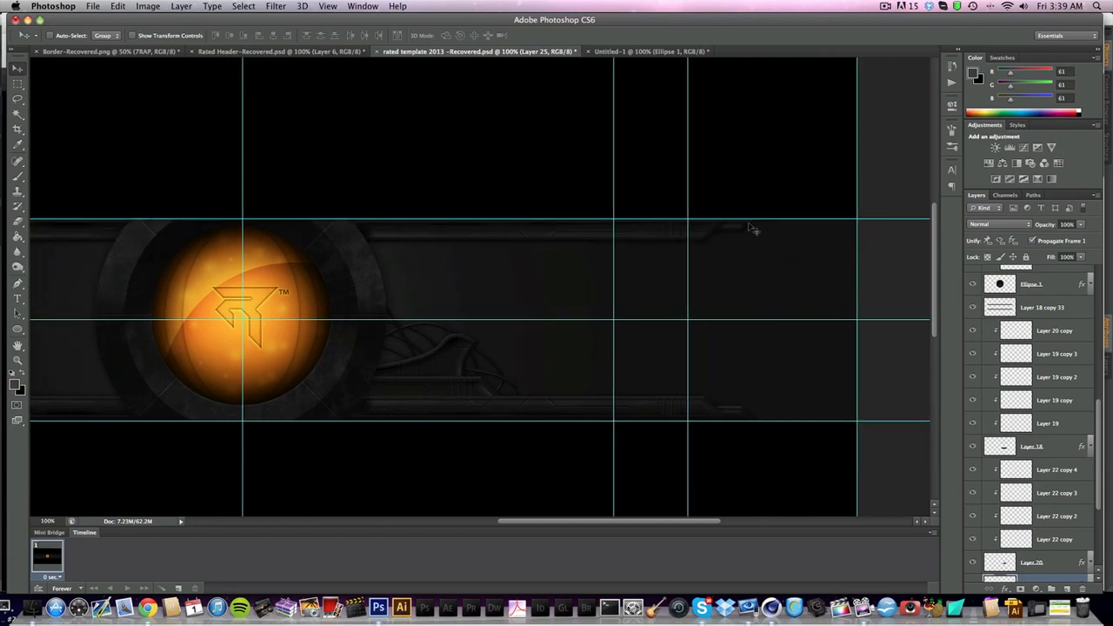
{"action": "scroll", "coordinate": [652, 399], "scroll_direction": "left", "scroll_amount": 10}
{"action": "scroll", "coordinate": [687, 417], "scroll_direction": "left", "scroll_amount": 4}
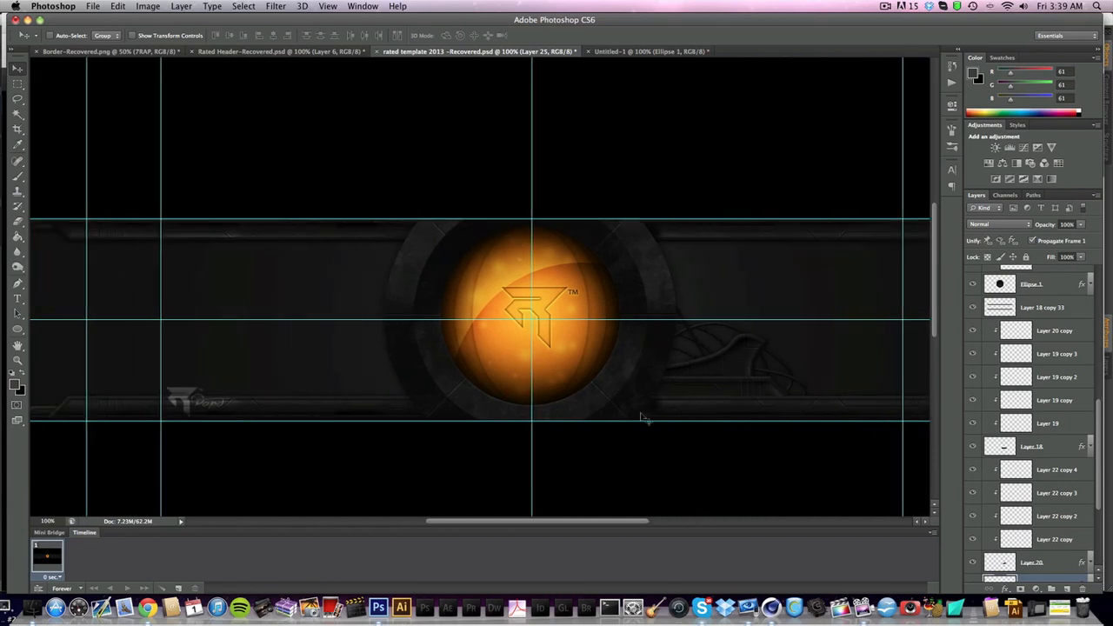
{"action": "left_click", "coordinate": [600, 52]}
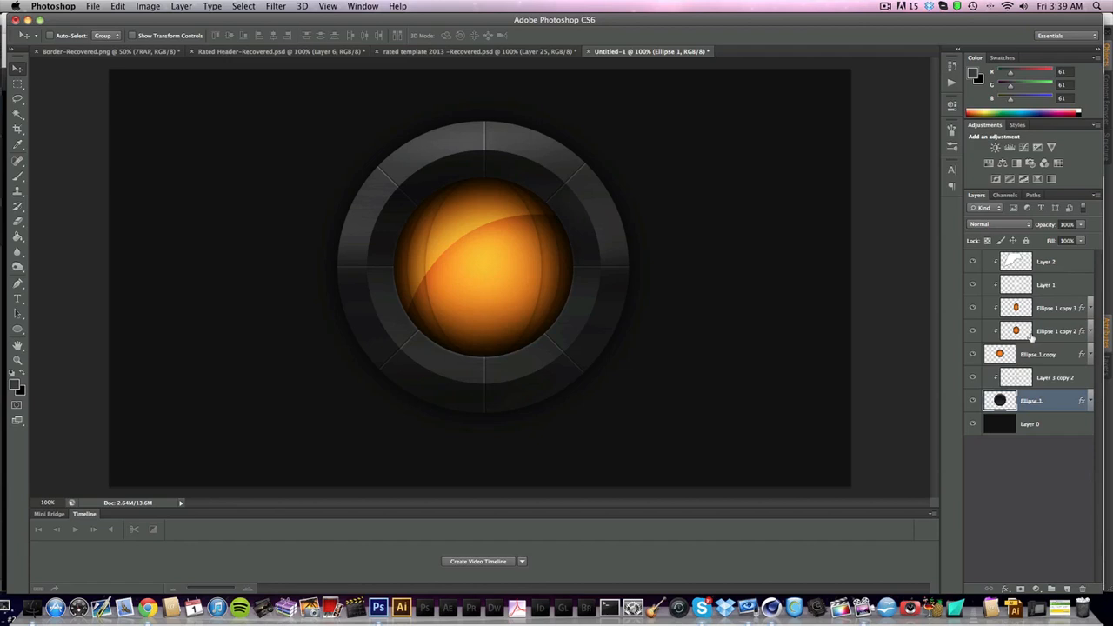
Step: Remove all the orb and ring layers above the dark background, leaving only Layer 0
{"action": "left_click", "coordinate": [1045, 269]}
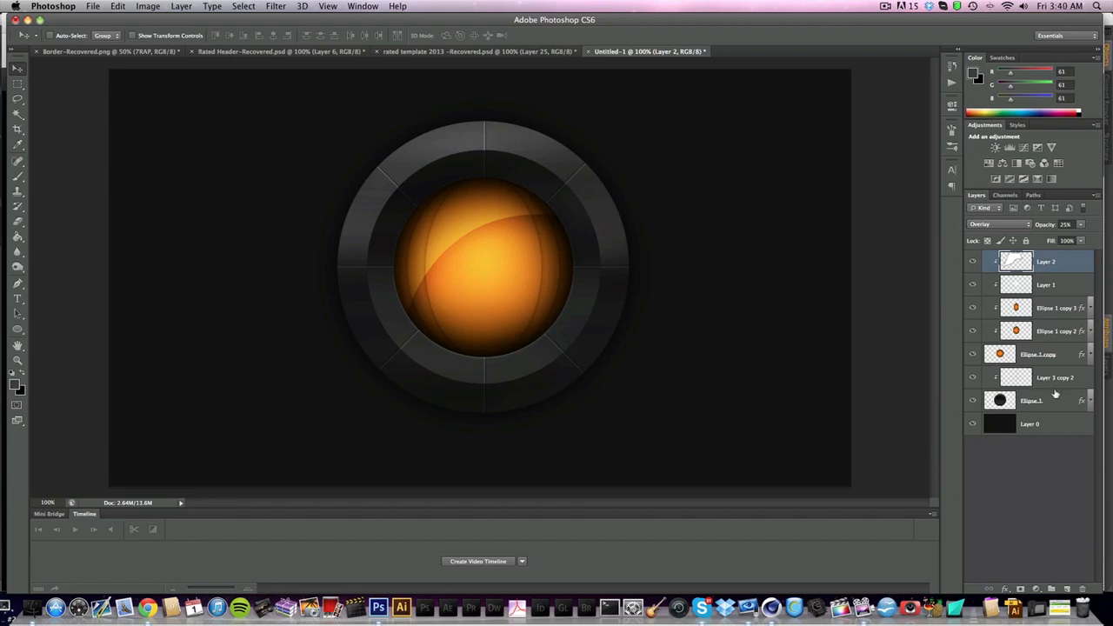
{"action": "key", "text": "super+shift+e"}
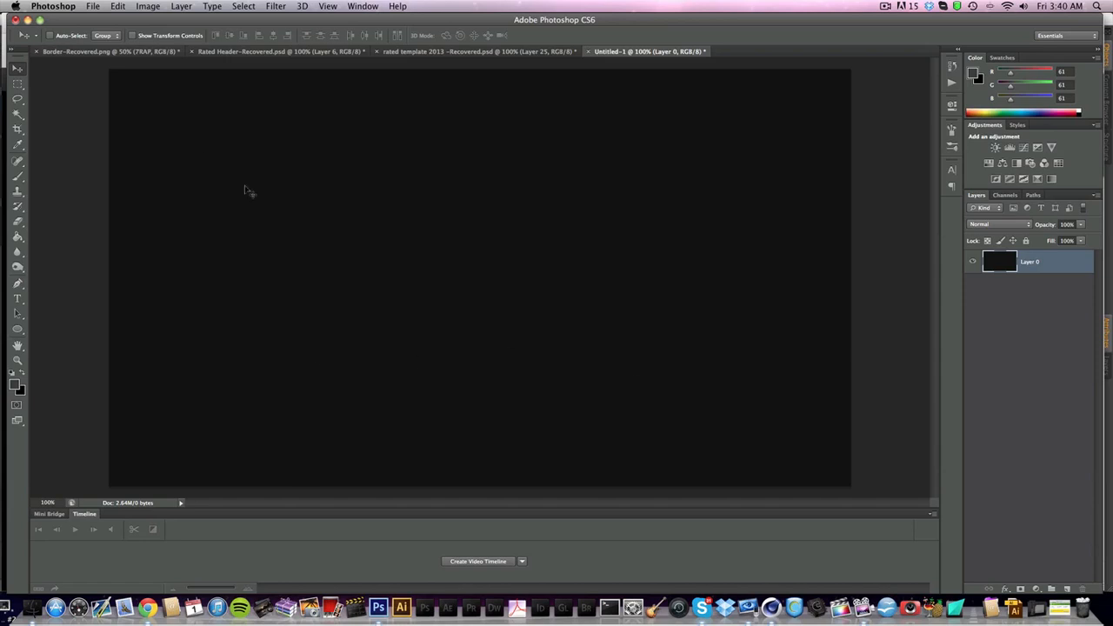
Step: Draw a large circle filled with #3d3d3d using the Ellipse Tool and move it to about the center of the canvas
{"action": "left_click", "coordinate": [16, 383]}
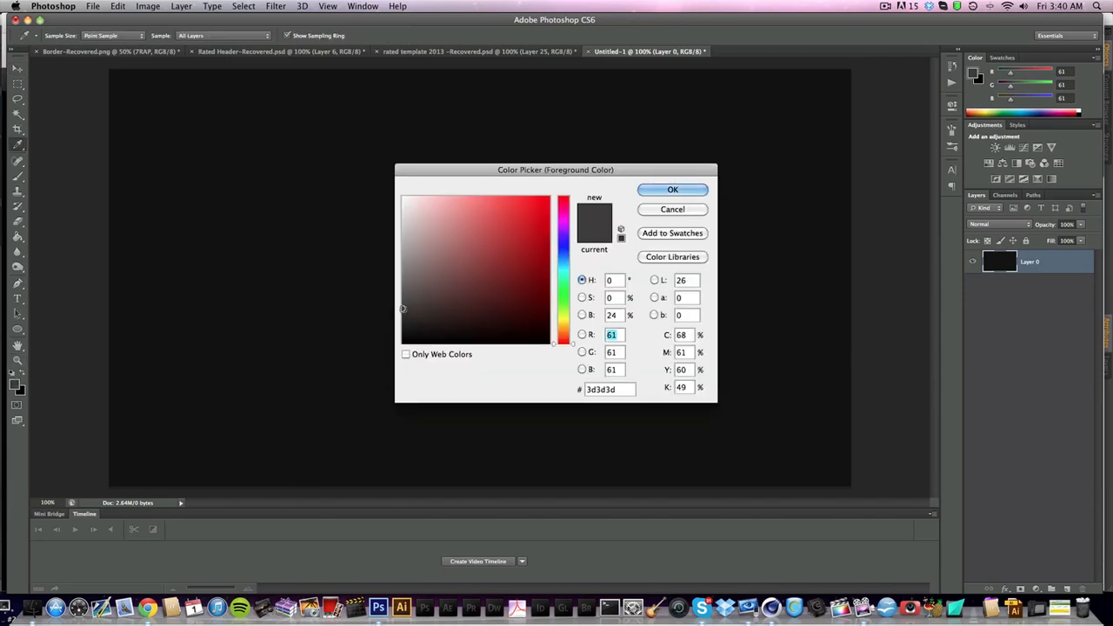
{"action": "key", "text": "Return"}
{"action": "left_click", "coordinate": [16, 384]}
{"action": "key", "text": "Return"}
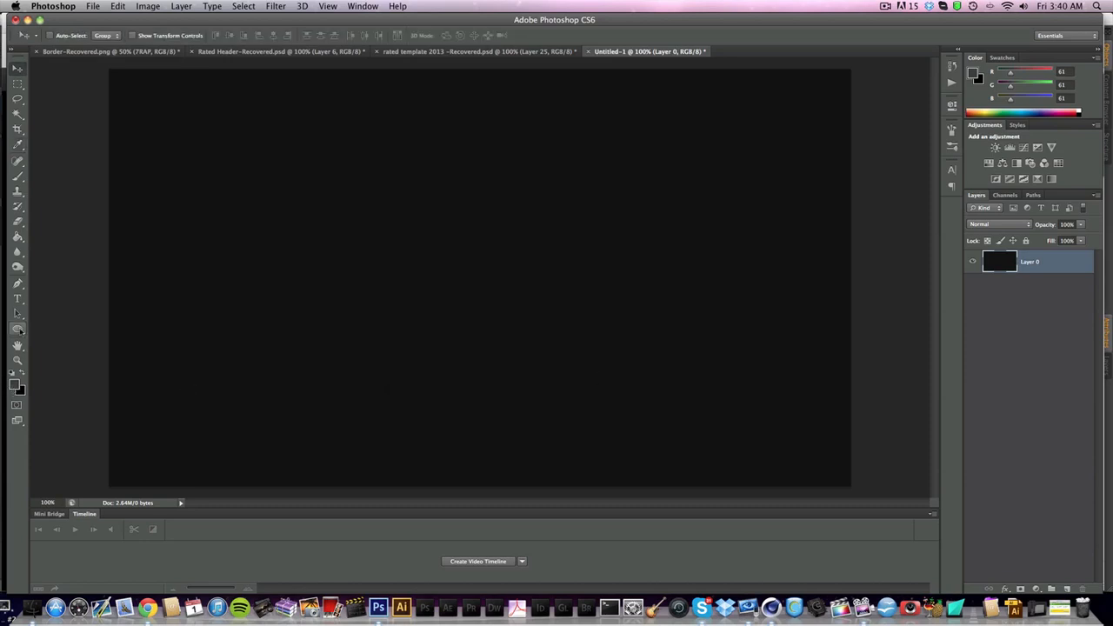
{"action": "key", "text": "u"}
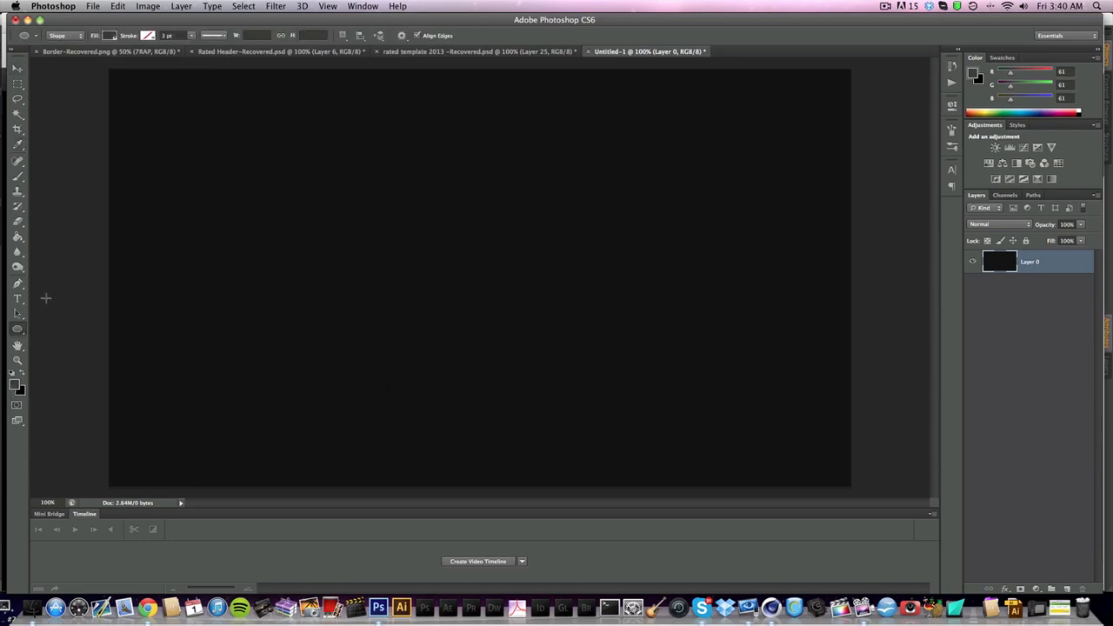
{"action": "right_click", "coordinate": [17, 329]}
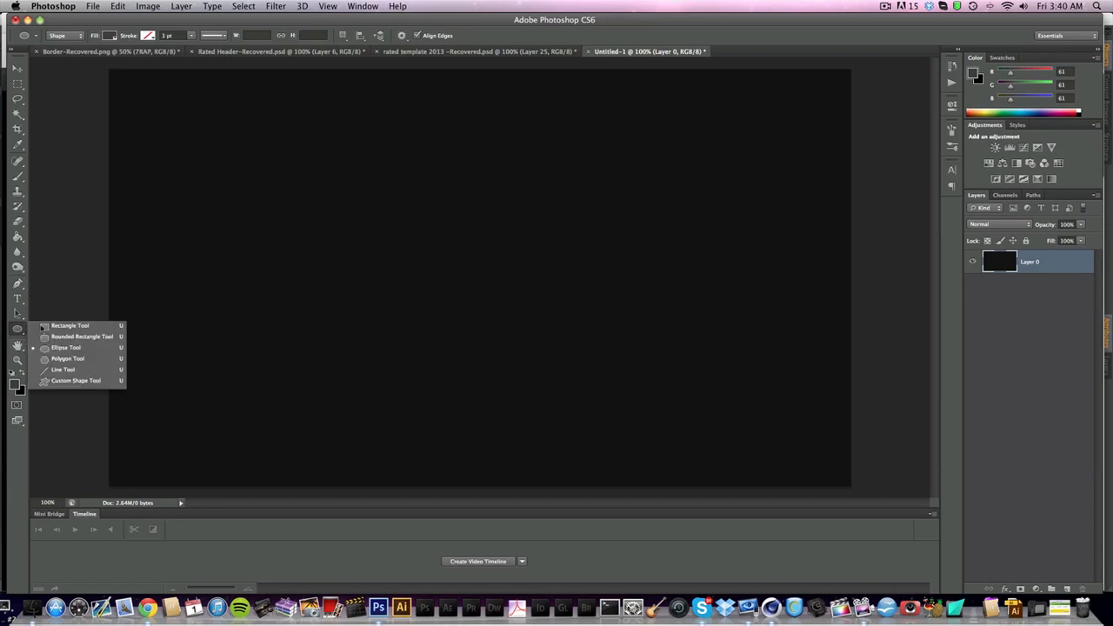
{"action": "left_click", "coordinate": [22, 333]}
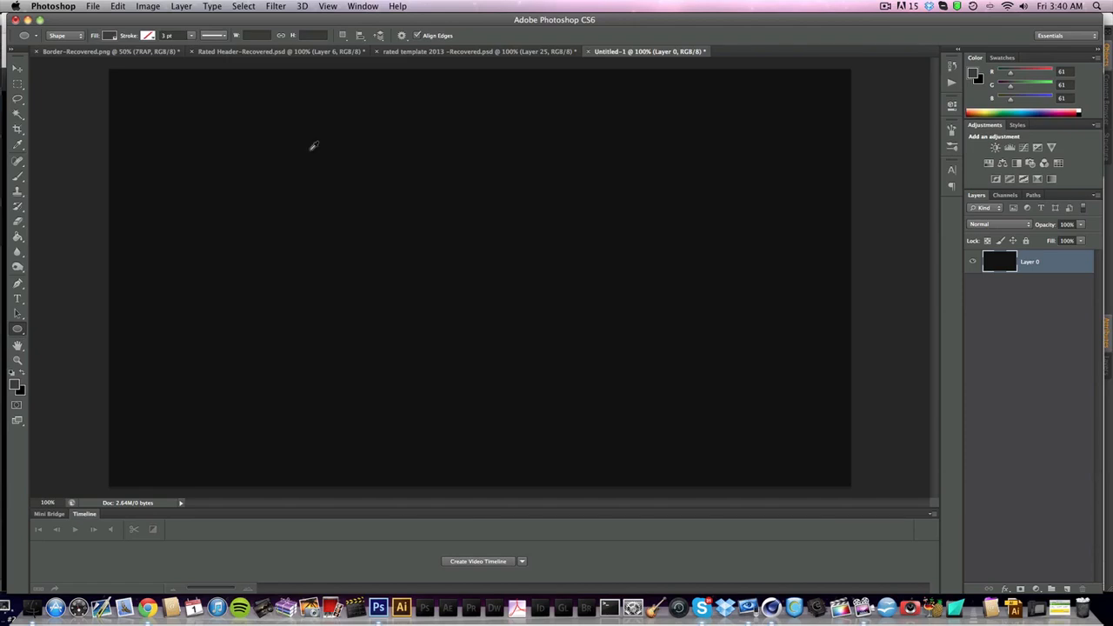
{"action": "left_click_drag", "start_coordinate": [318, 160], "coordinate": [772, 463]}
{"action": "key", "text": "v"}
{"action": "left_click_drag", "start_coordinate": [532, 335], "coordinate": [502, 306]}
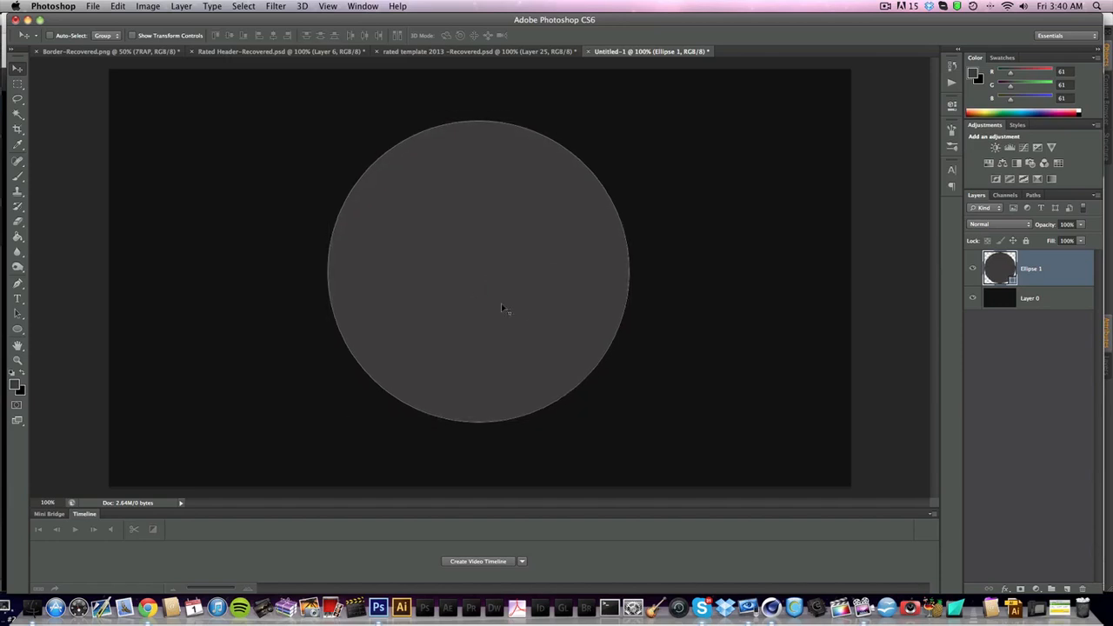
Step: Duplicate the large circle and scale the copy down proportionally about its center to form a smaller inner circle
{"action": "key", "text": "super+j"}
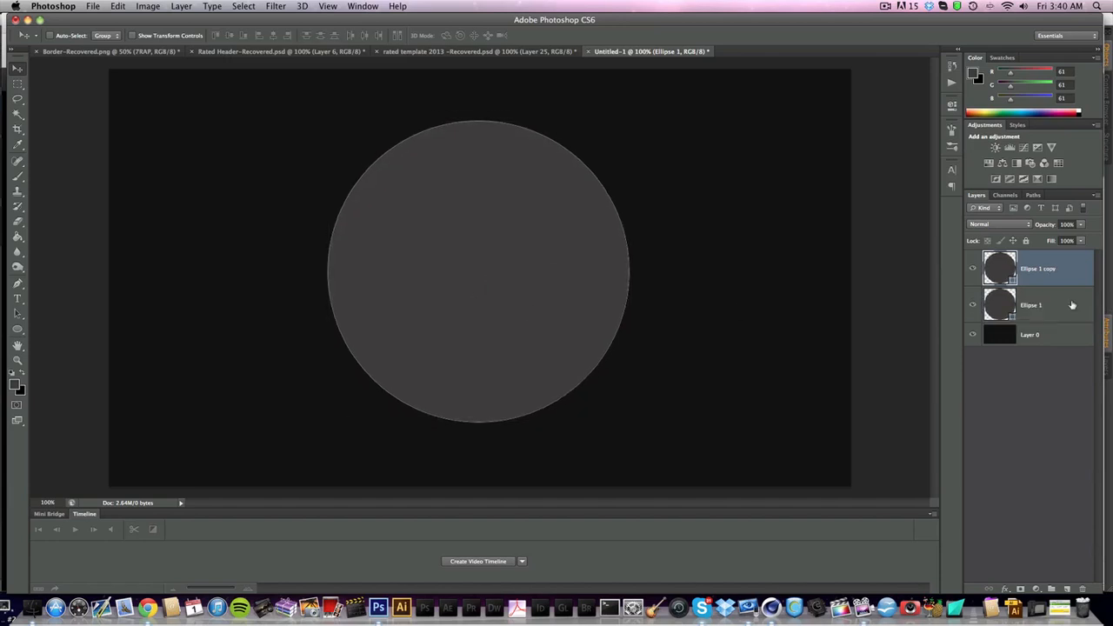
{"action": "key", "text": "super+t"}
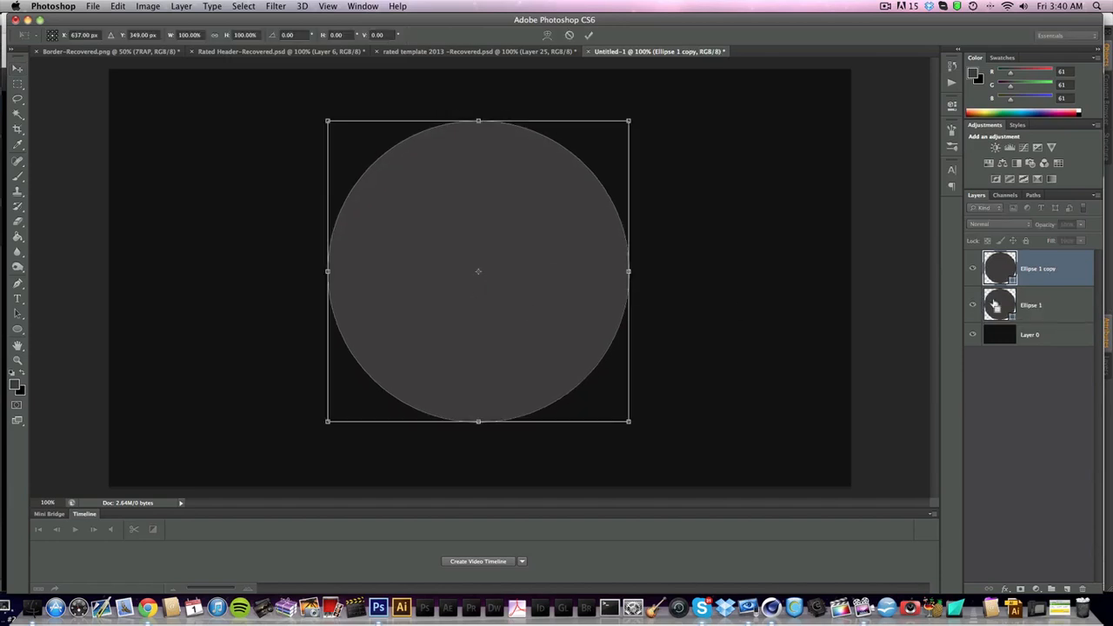
{"action": "left_click_drag", "start_coordinate": [627, 423], "coordinate": [596, 386]}
{"action": "key", "text": "super+z"}
{"action": "left_click_drag", "start_coordinate": [630, 424], "coordinate": [570, 362]}
{"action": "key", "text": "Return"}
Step: Duplicate the small inner circle and place the new copy between the Ellipse 1 copy and Ellipse 1 layers
{"action": "key", "text": "super+j"}
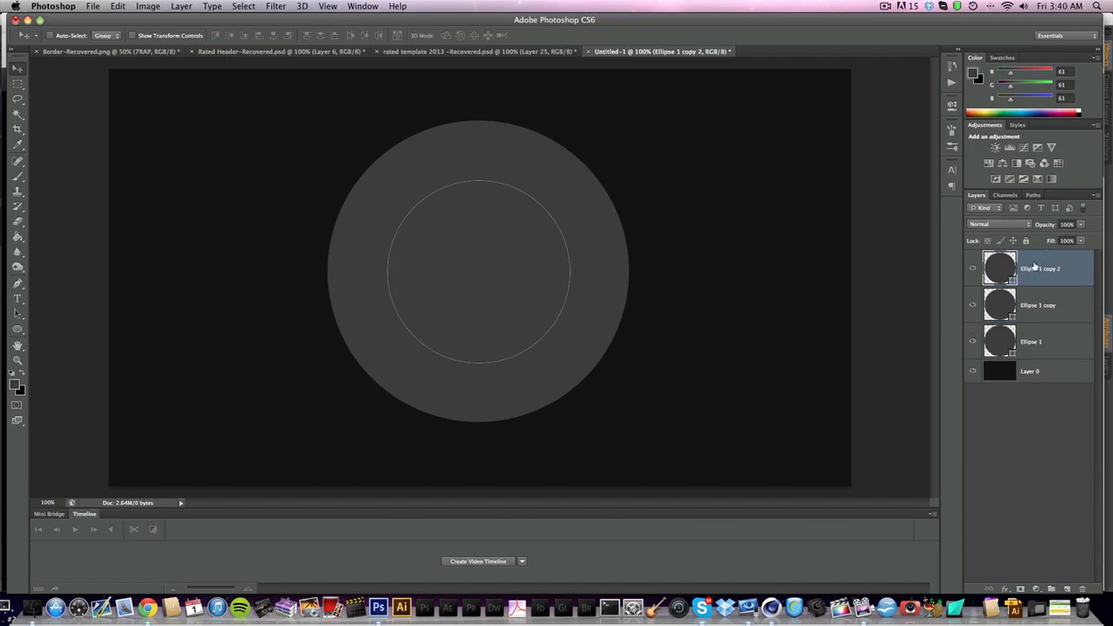
{"action": "left_click_drag", "start_coordinate": [1034, 267], "coordinate": [1039, 318]}
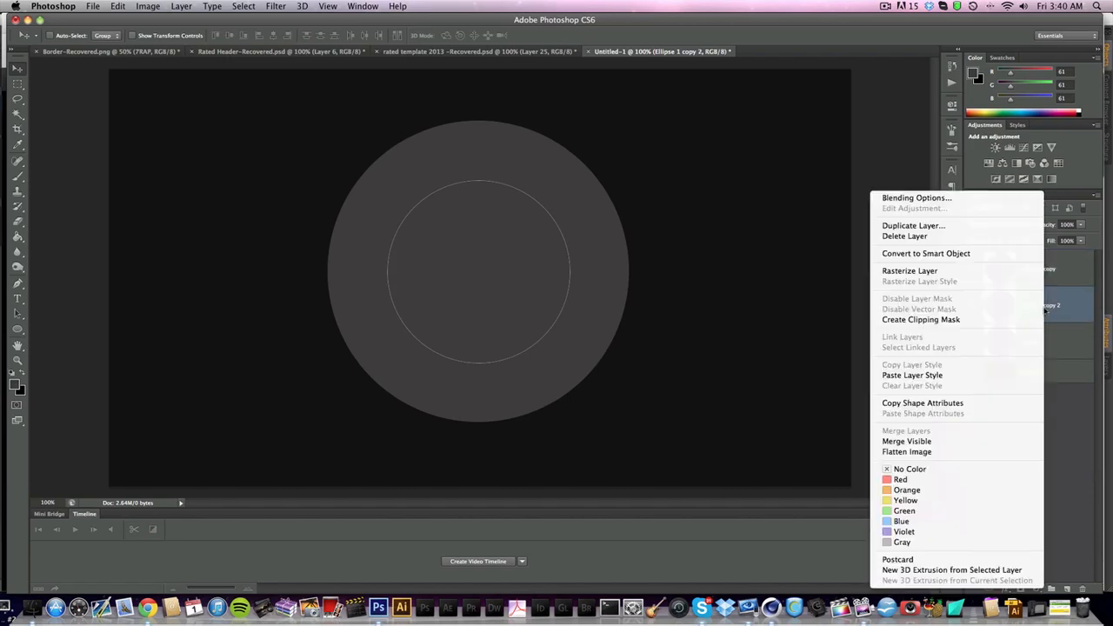
{"action": "right_click", "coordinate": [1045, 311]}
{"action": "left_click", "coordinate": [936, 273]}
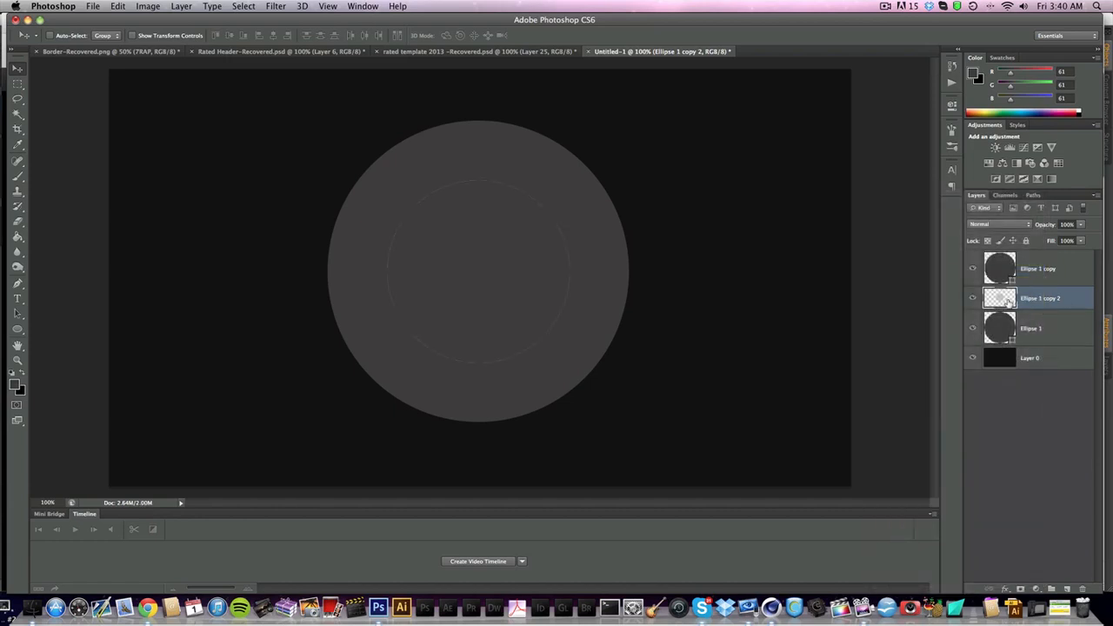
{"action": "key", "text": "super+t"}
{"action": "left_click_drag", "start_coordinate": [568, 361], "coordinate": [597, 388]}
{"action": "key", "text": "Return"}
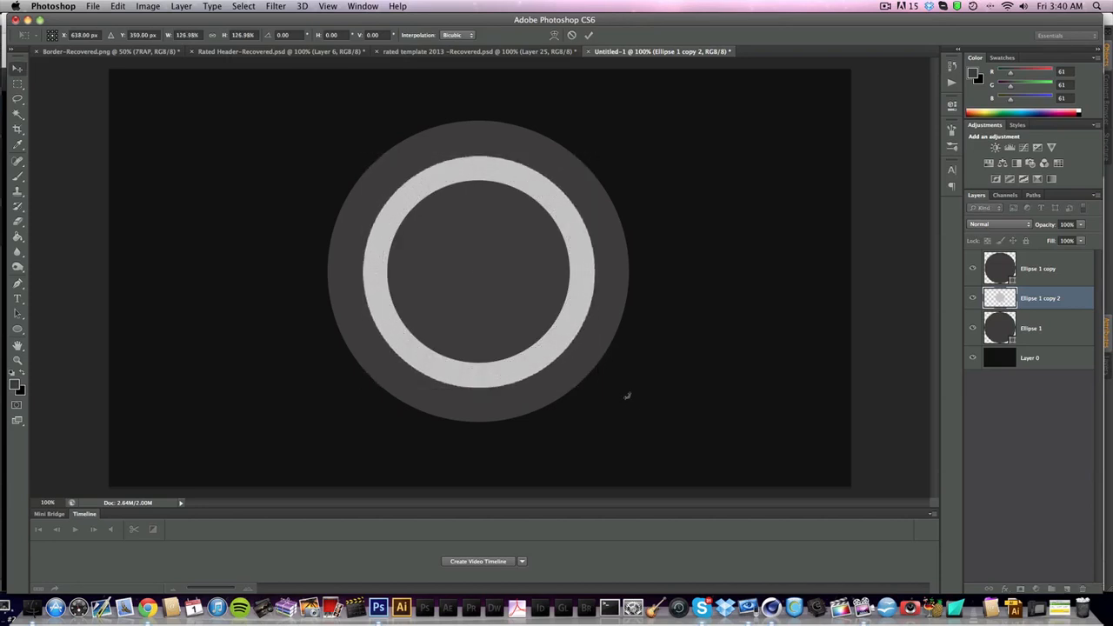
{"action": "key", "text": "super+z"}
{"action": "key", "text": "alt+super+z"}
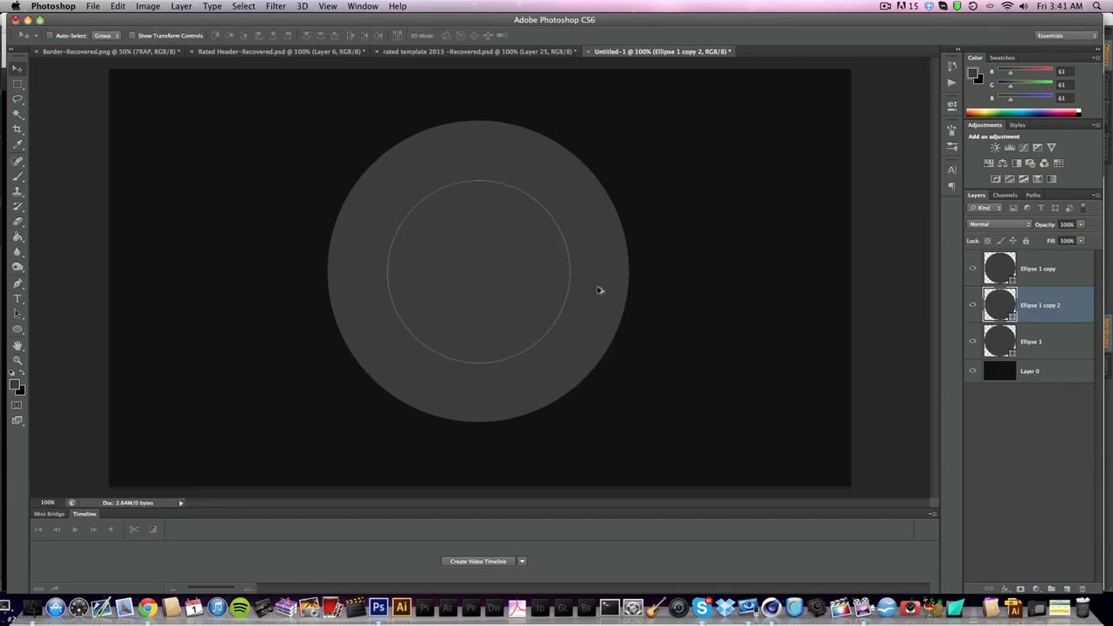
Step: Scale the Ellipse 1 copy 2 circle up proportionally about its center so it extends beyond the small inner circle
{"action": "key", "text": "super+t"}
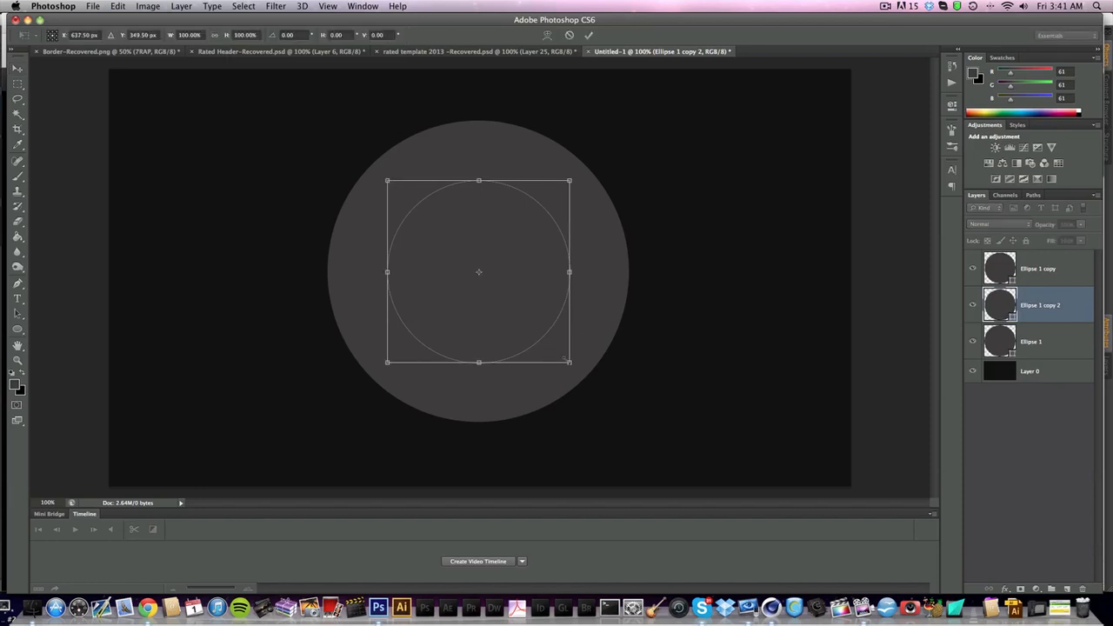
{"action": "left_click_drag", "start_coordinate": [565, 358], "coordinate": [595, 384]}
{"action": "key", "text": "Return"}
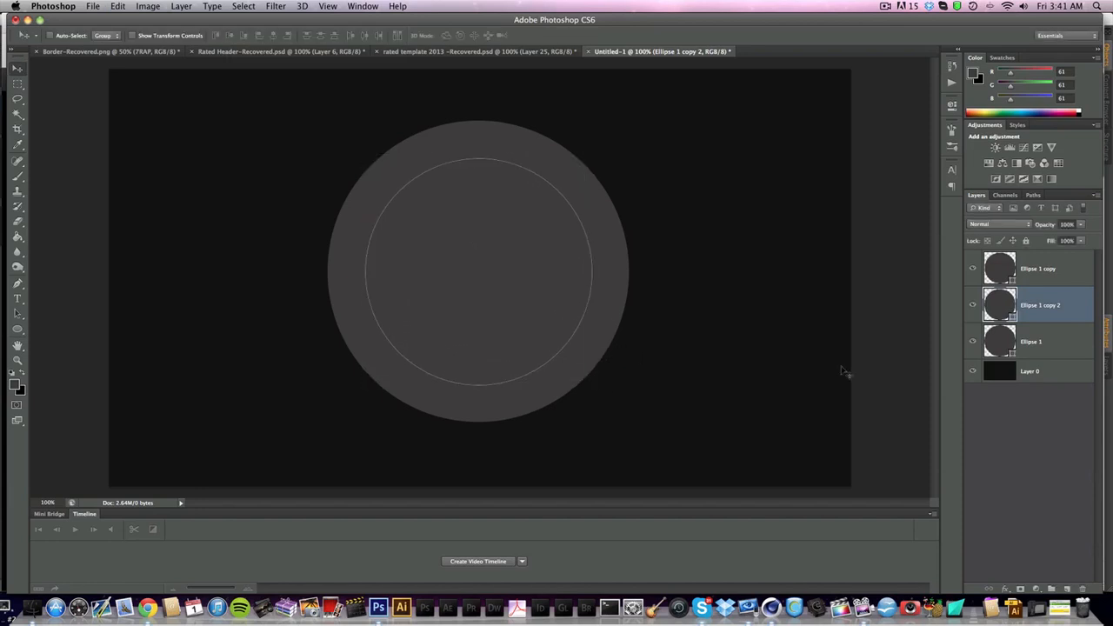
{"action": "right_click", "coordinate": [1045, 315]}
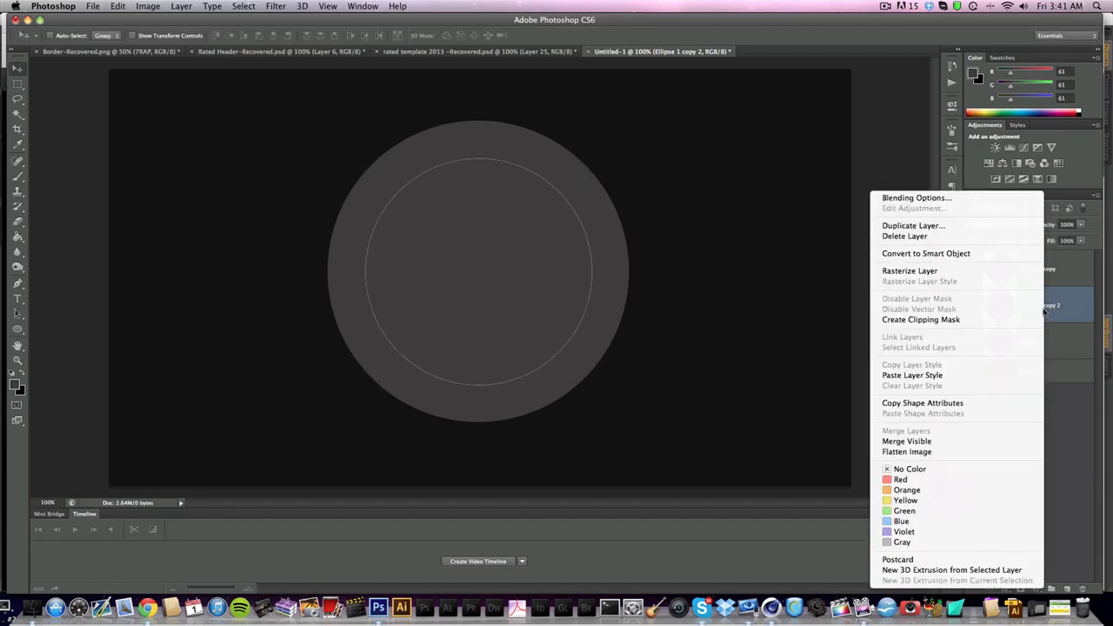
{"action": "left_click", "coordinate": [953, 271]}
{"action": "key", "text": "super+i"}
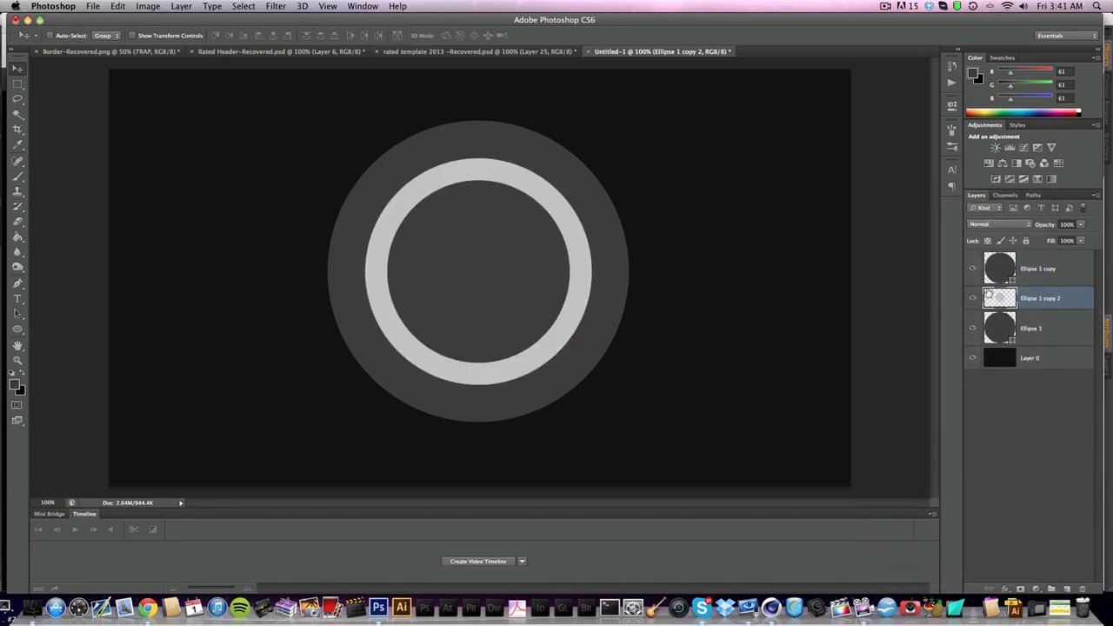
{"action": "key", "text": "super+alt+z"}
{"action": "key", "text": "super+alt+z"}
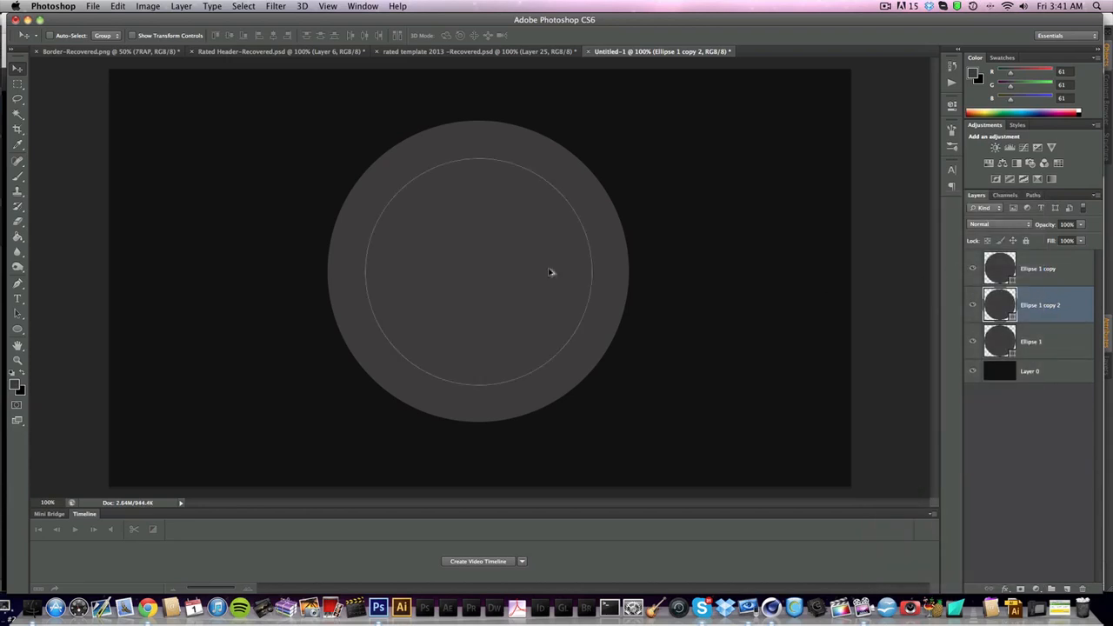
Step: Enlarge the middle circle to about 107.42% proportionally about its center
{"action": "key", "text": "super+t"}
{"action": "left_click_drag", "start_coordinate": [592, 385], "coordinate": [601, 393]}
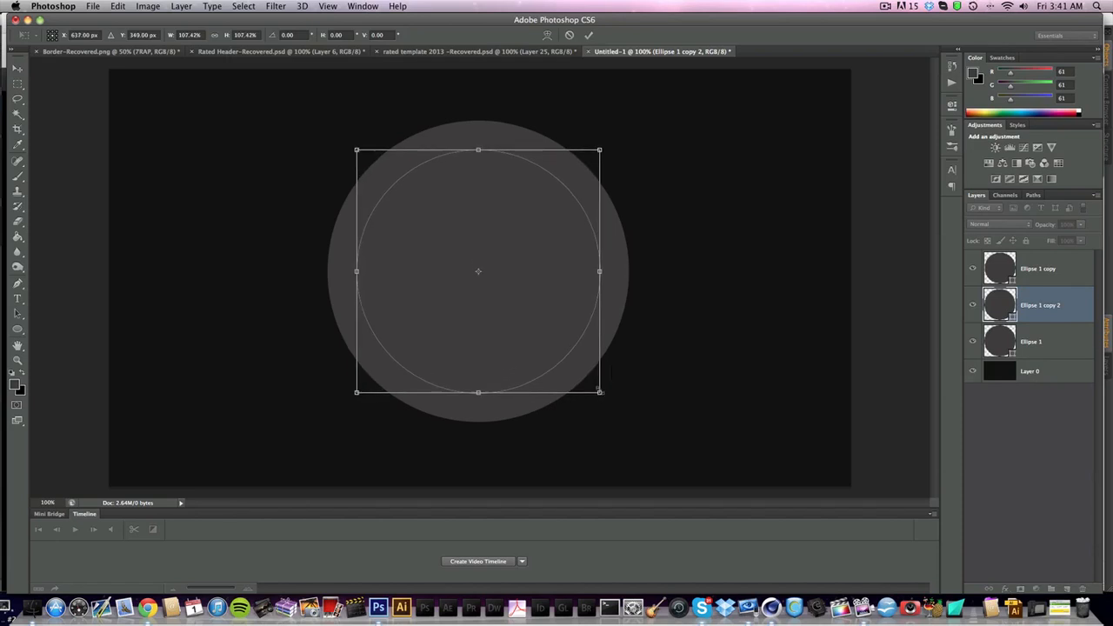
{"action": "key", "text": "Return"}
Step: Rasterize the middle circle's layer, Ellipse 1 copy 2, and invert its color to light grey
{"action": "right_click", "coordinate": [991, 322]}
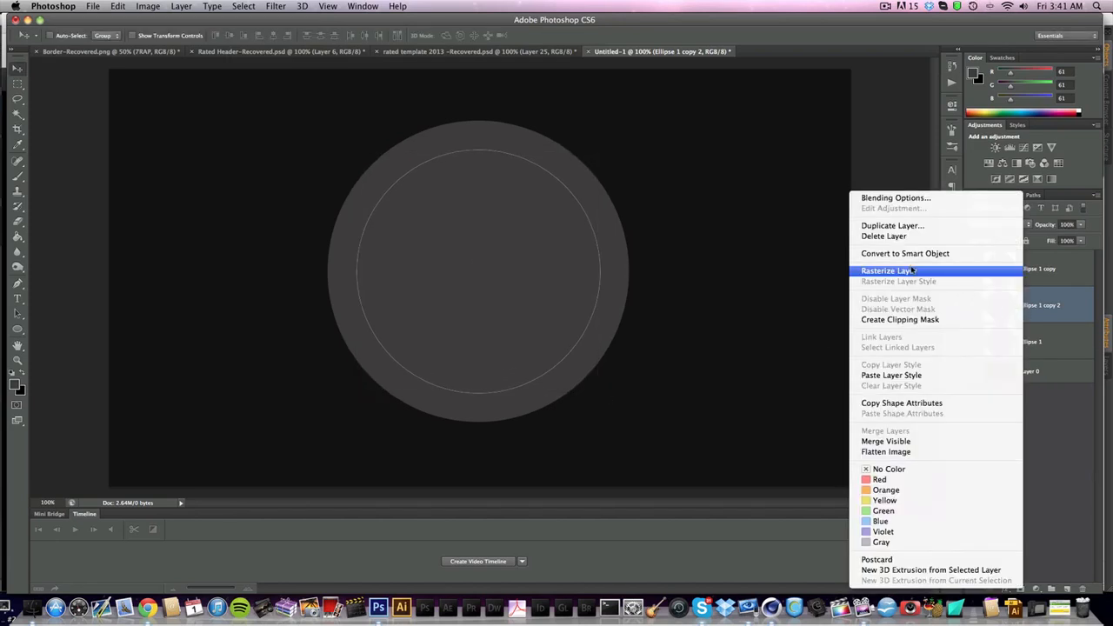
{"action": "left_click", "coordinate": [911, 271]}
{"action": "key", "text": "super+i"}
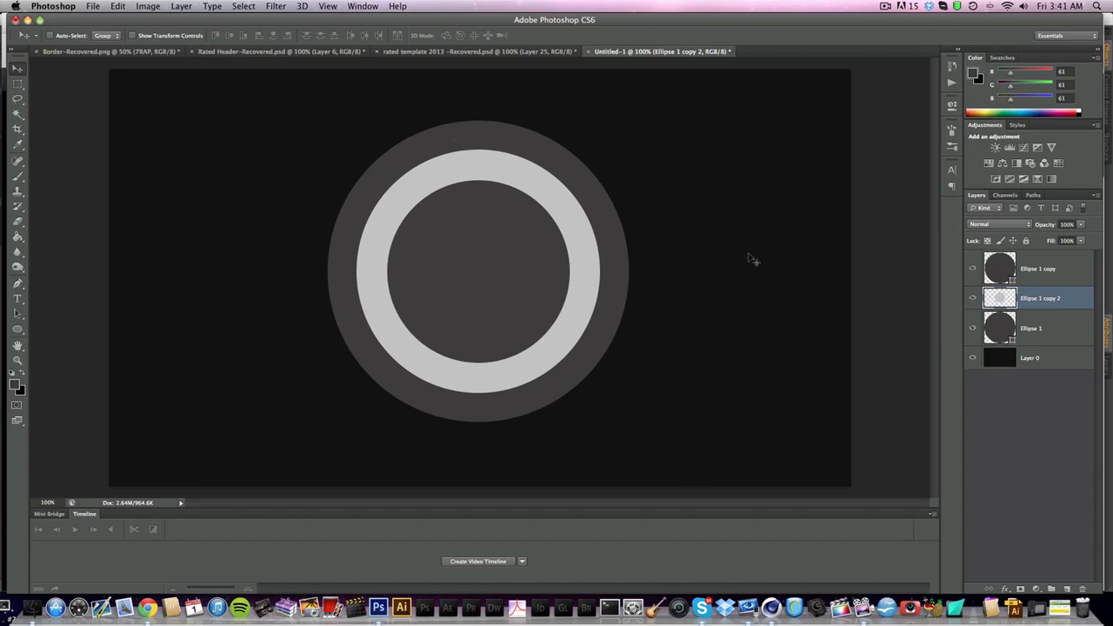
{"action": "left_click", "coordinate": [972, 298]}
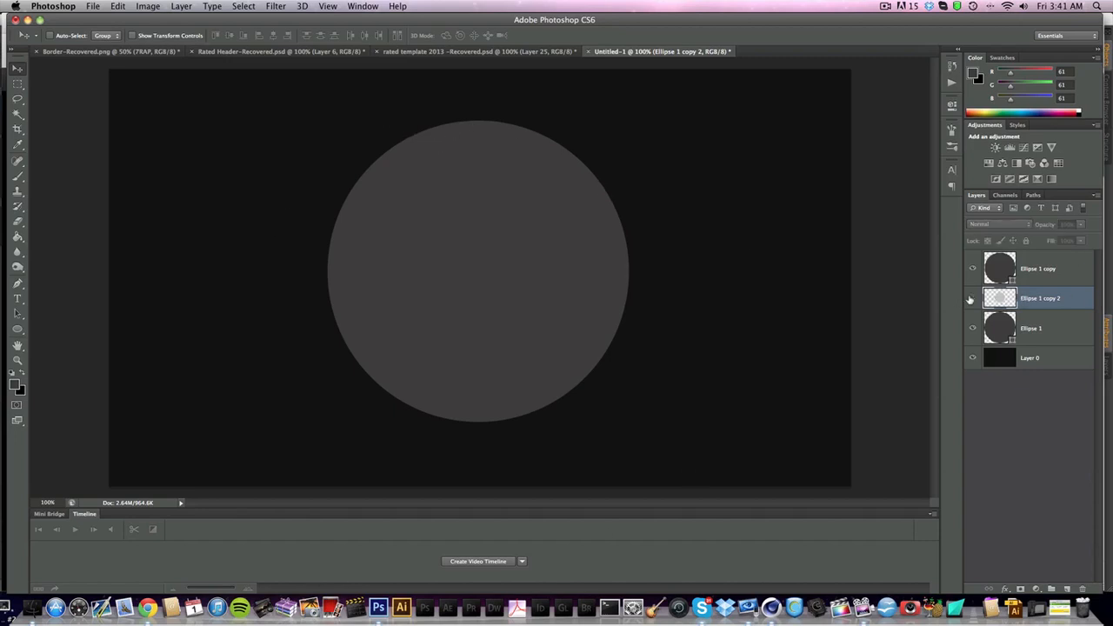
{"action": "left_click", "coordinate": [971, 298]}
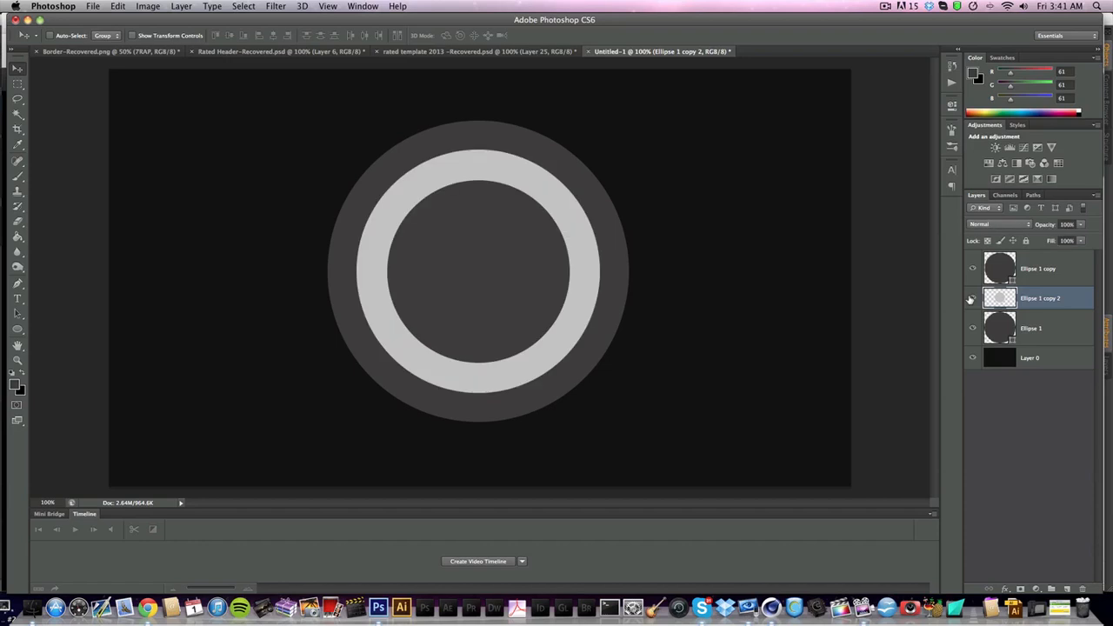
Step: Rasterize the small inner circle's layer, Ellipse 1 copy, and the large circle's layer, Ellipse 1
{"action": "right_click", "coordinate": [1038, 269]}
{"action": "left_click", "coordinate": [910, 272]}
{"action": "right_click", "coordinate": [1038, 325]}
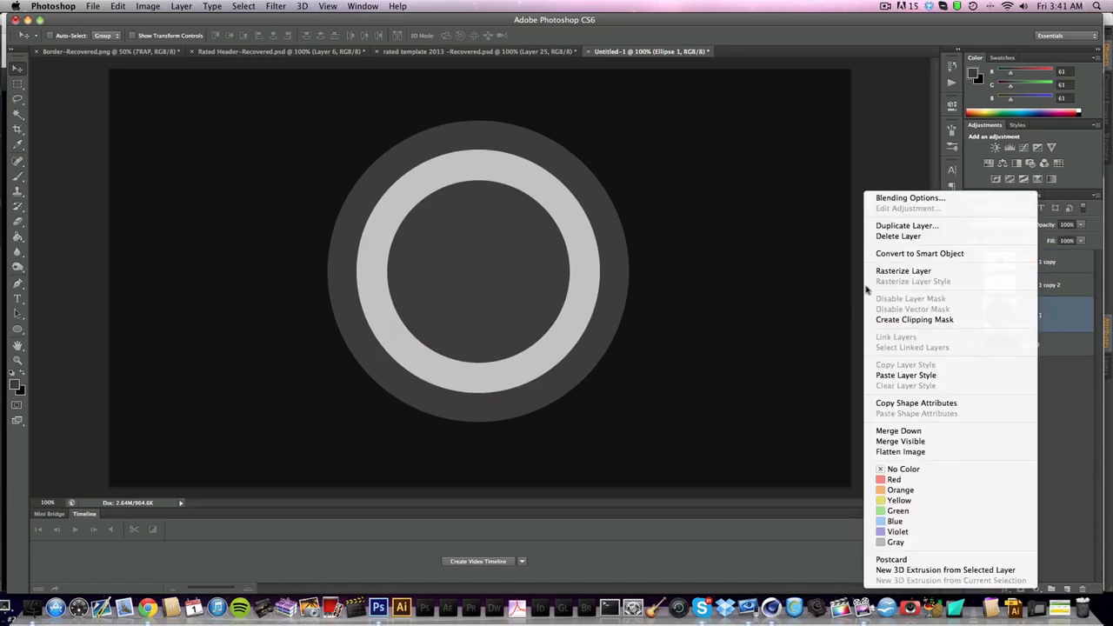
{"action": "left_click", "coordinate": [911, 277]}
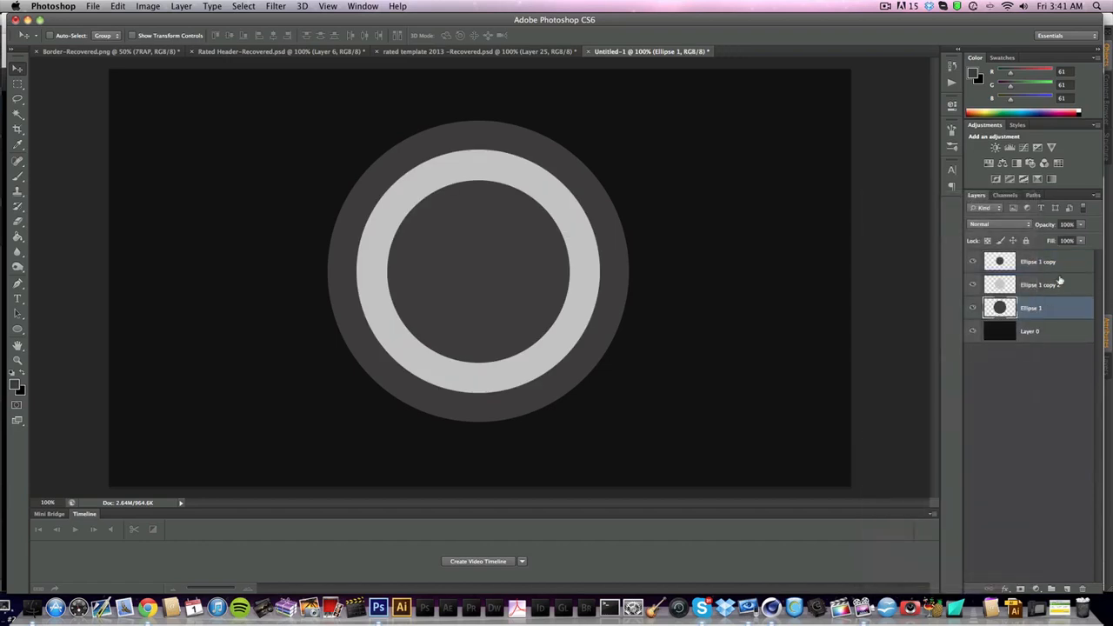
Step: Load the outline of the light grey middle circle on Ellipse 1 copy 2 as a selection
{"action": "left_click", "coordinate": [999, 287]}
{"action": "left_click", "coordinate": [974, 285]}
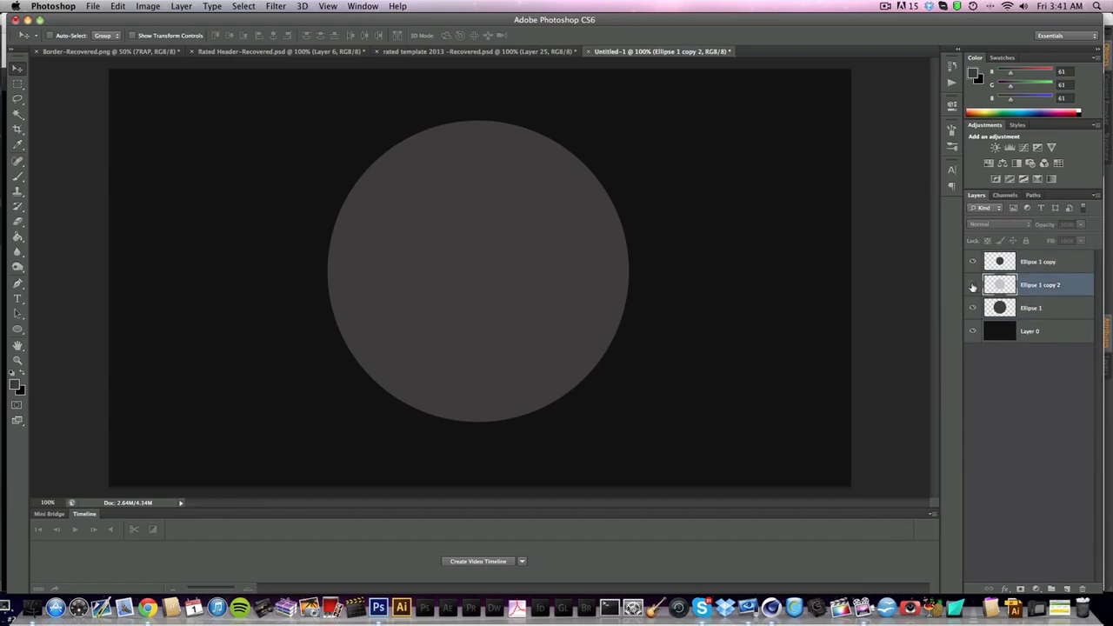
{"action": "left_click", "coordinate": [974, 285]}
{"action": "left_click", "coordinate": [974, 285]}
{"action": "left_click", "coordinate": [974, 285]}
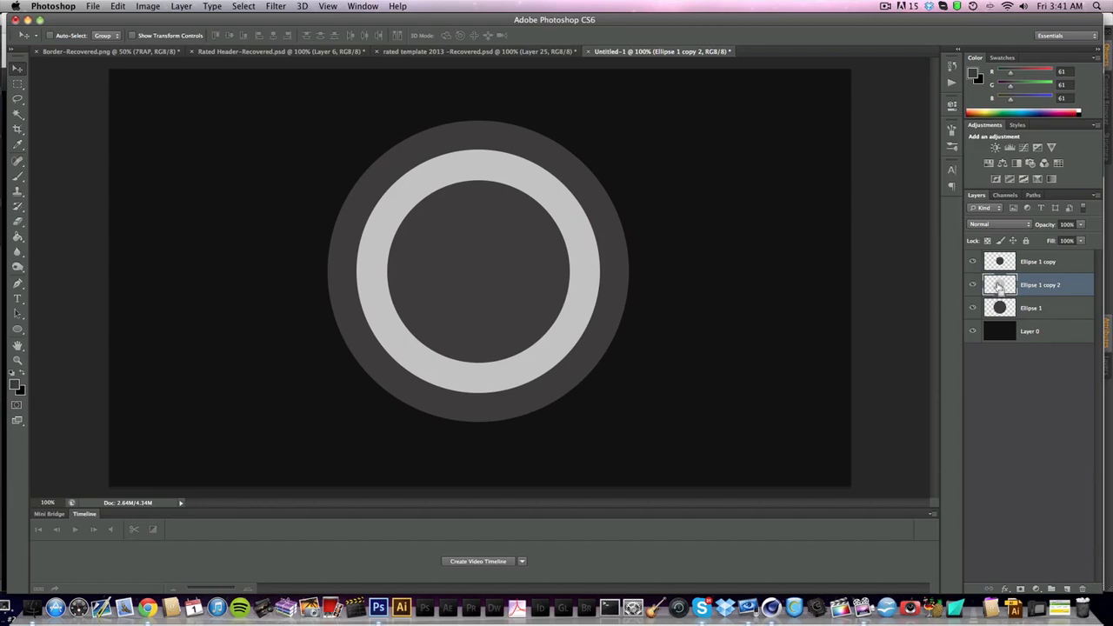
{"action": "left_click", "coordinate": [1000, 287], "text": "super"}
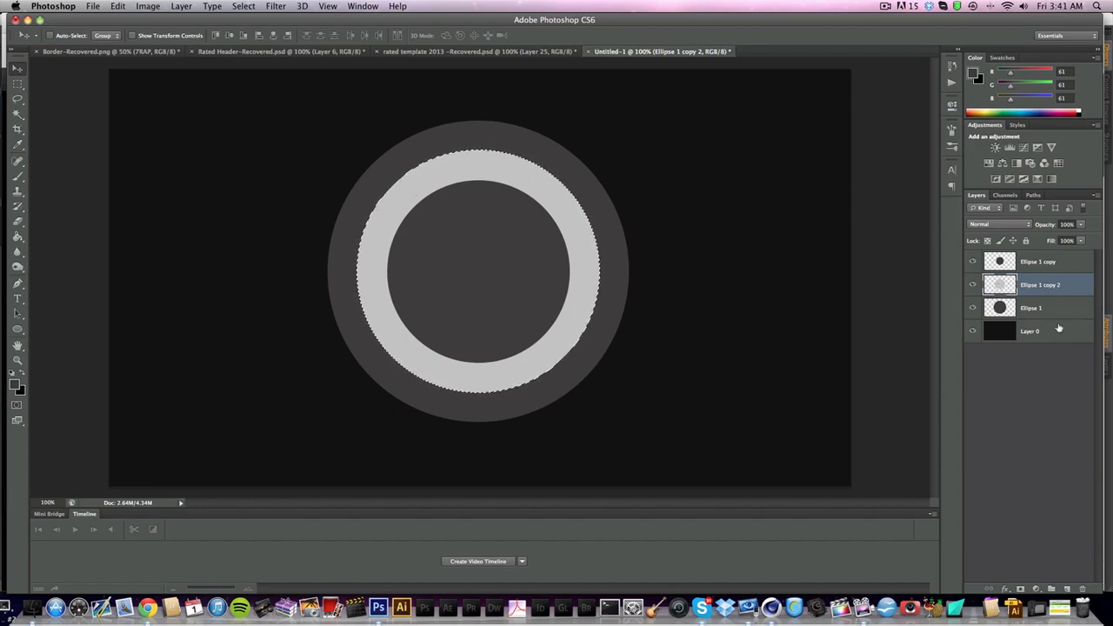
Step: Hide the Ellipse 1 copy 2 layer and make the large circle's layer, Ellipse 1, active while keeping the selection
{"action": "left_click", "coordinate": [653, 223]}
{"action": "left_click", "coordinate": [972, 287]}
{"action": "left_click", "coordinate": [972, 287]}
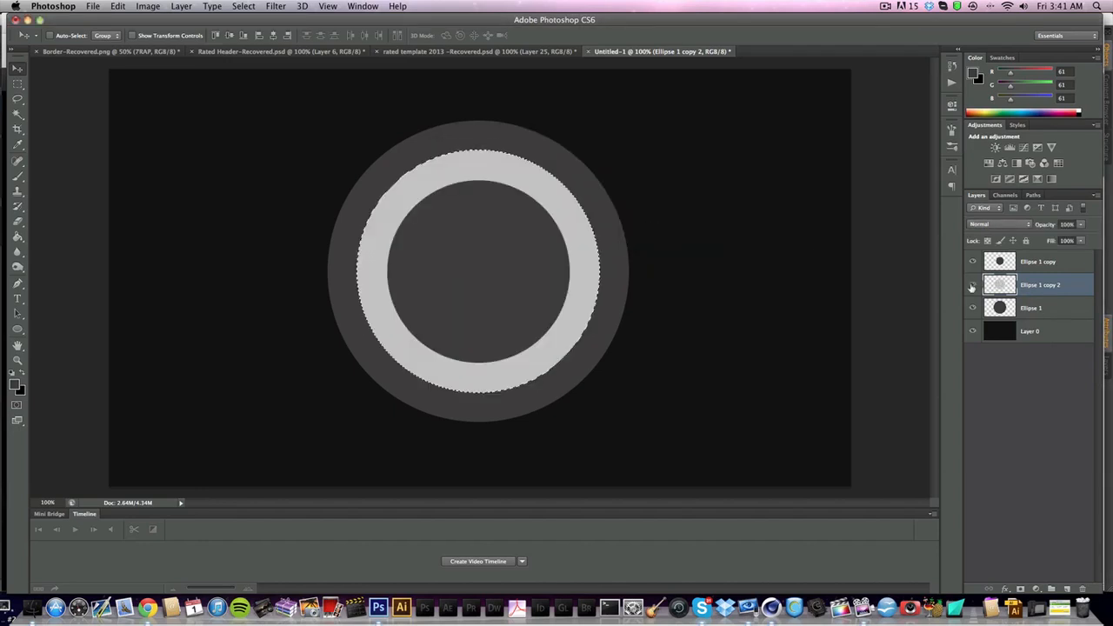
{"action": "left_click", "coordinate": [972, 287]}
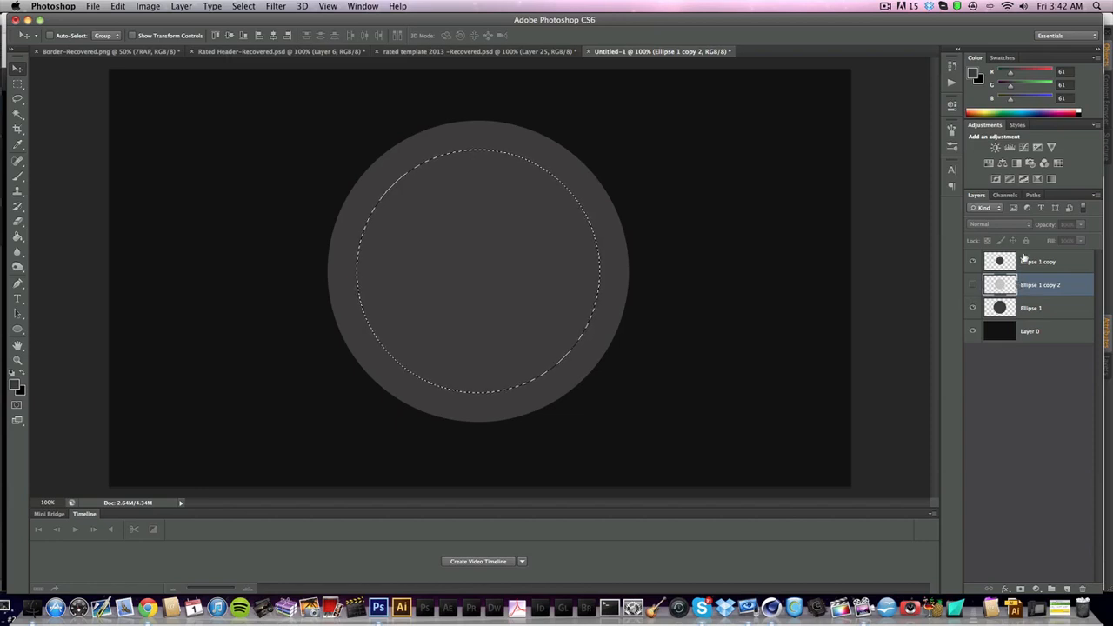
{"action": "left_click", "coordinate": [1027, 263]}
{"action": "left_click", "coordinate": [1061, 312]}
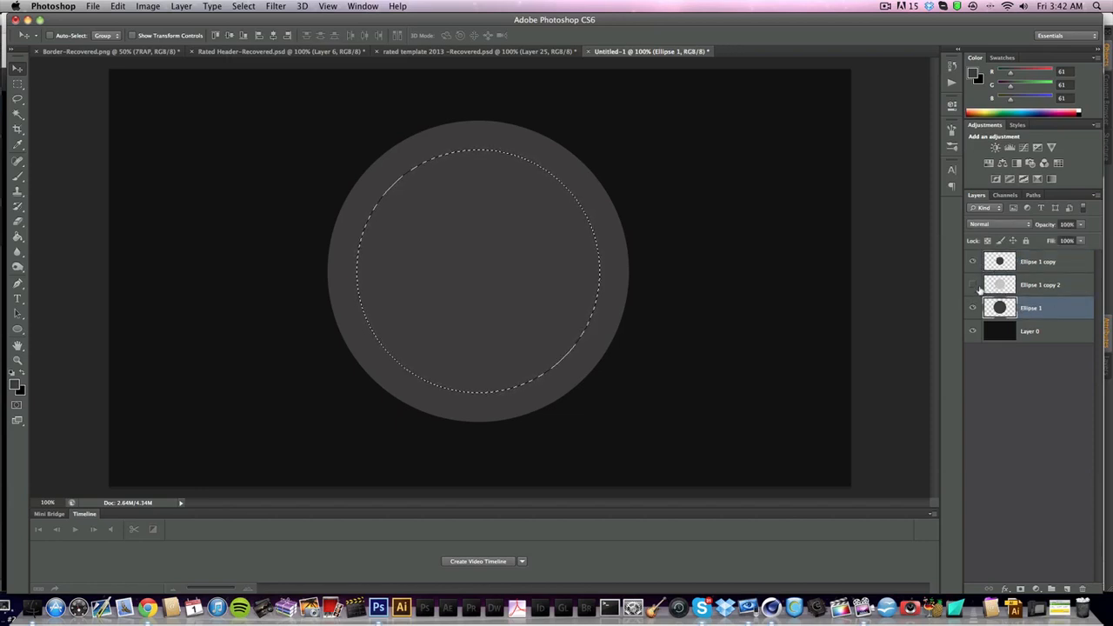
{"action": "left_click", "coordinate": [972, 287]}
{"action": "left_click", "coordinate": [972, 287]}
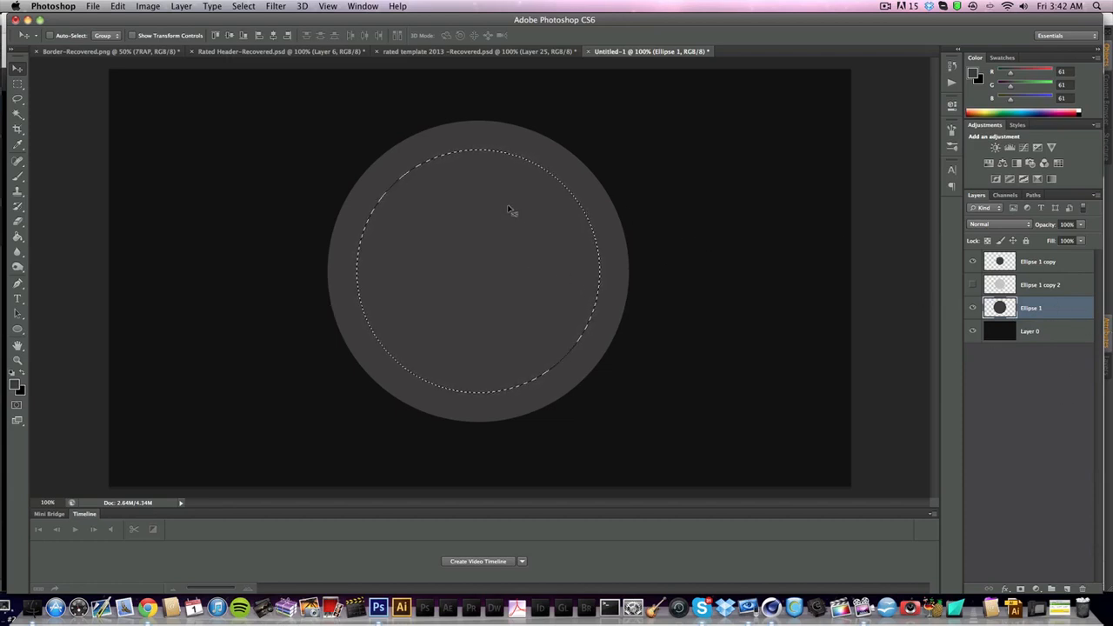
Step: Check what belongs to the Ellipse 1 layer by hiding and showing it
{"action": "left_click", "coordinate": [973, 308]}
{"action": "left_click", "coordinate": [974, 308]}
{"action": "left_click", "coordinate": [973, 307]}
{"action": "left_click", "coordinate": [973, 308]}
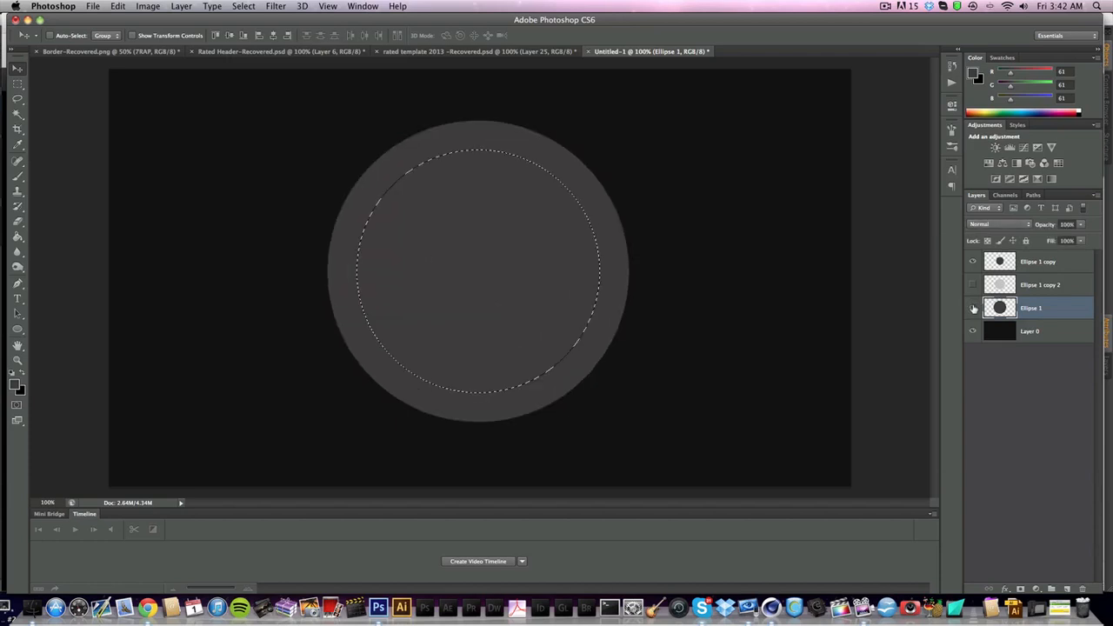
{"action": "left_click", "coordinate": [973, 308]}
{"action": "left_click", "coordinate": [973, 308]}
{"action": "left_click", "coordinate": [973, 308]}
{"action": "left_click", "coordinate": [974, 308]}
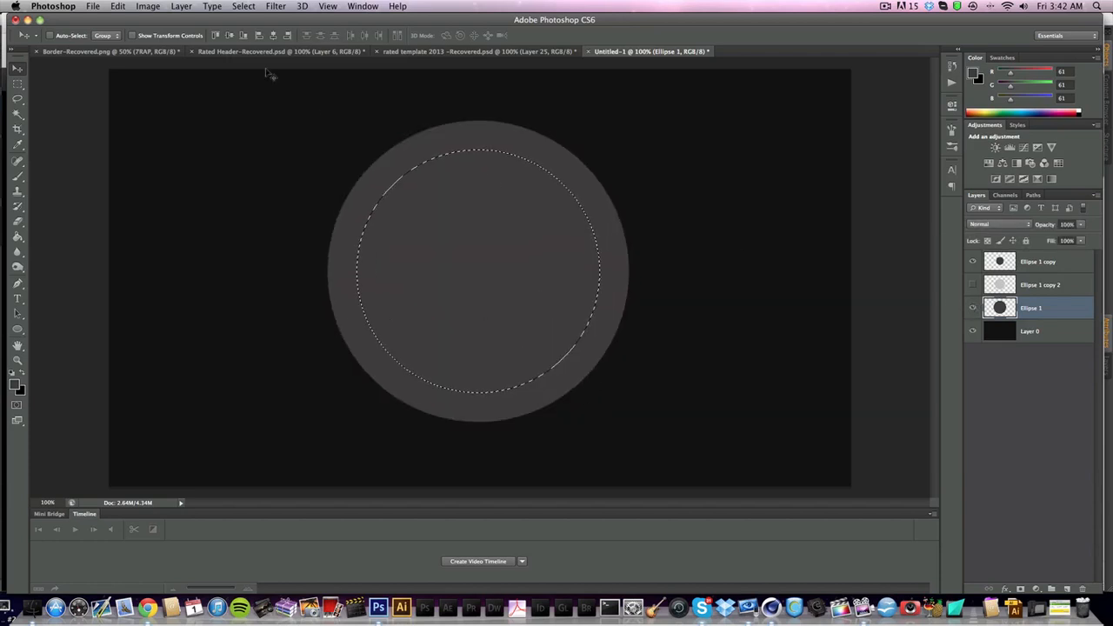
Step: Invert the selection and set up the Dodge tool with a 150 px brush
{"action": "left_click", "coordinate": [276, 6]}
{"action": "left_click", "coordinate": [249, 49]}
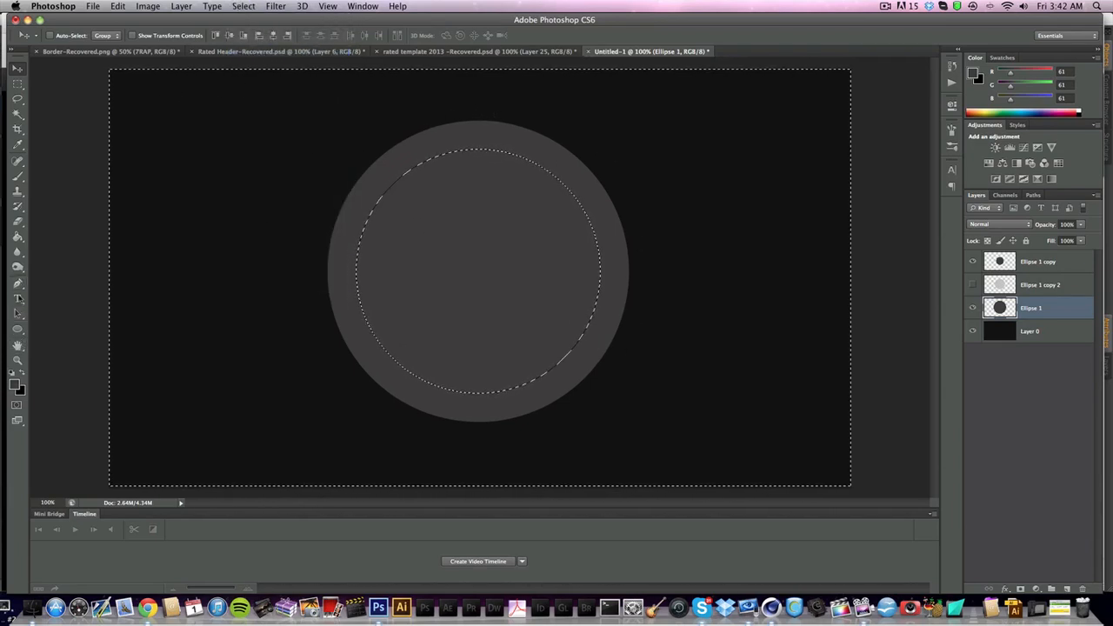
{"action": "left_click", "coordinate": [17, 267]}
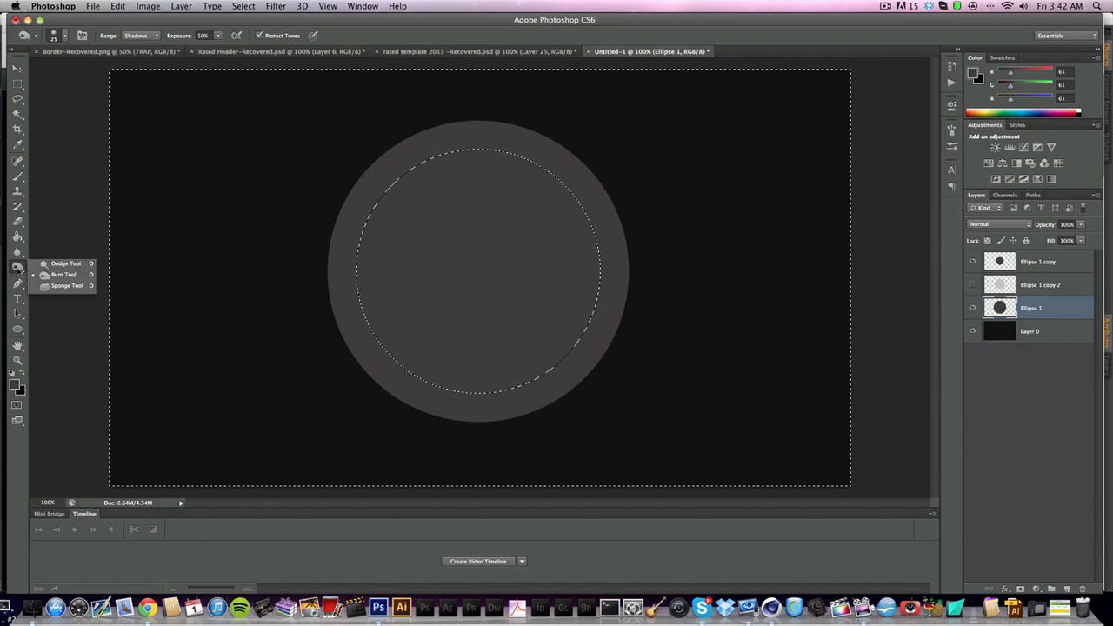
{"action": "left_click", "coordinate": [48, 263]}
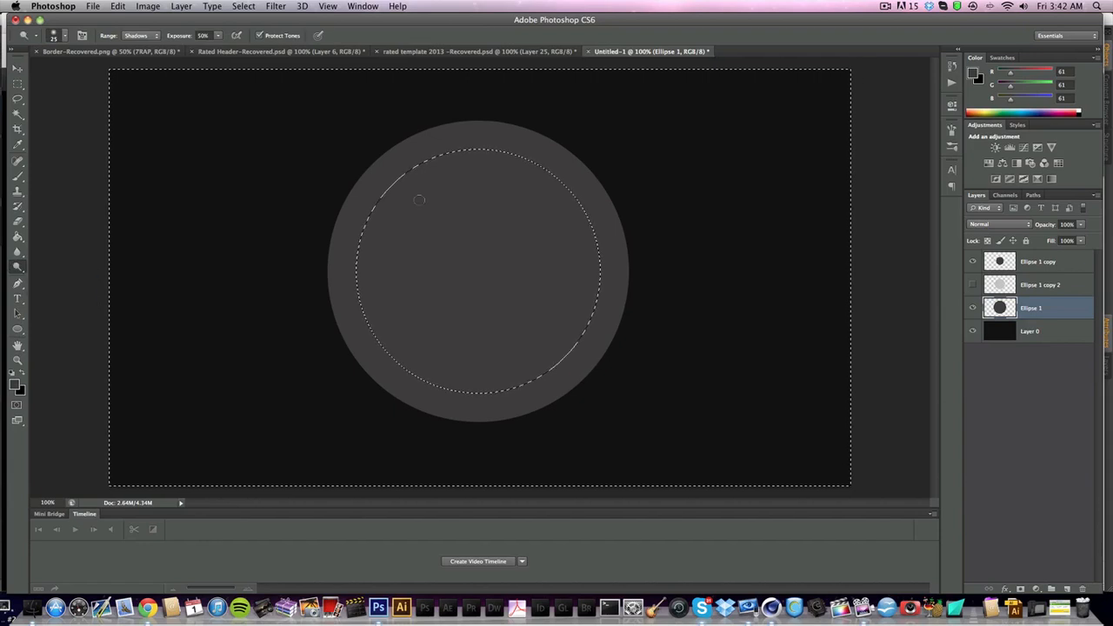
{"action": "left_click", "coordinate": [60, 36]}
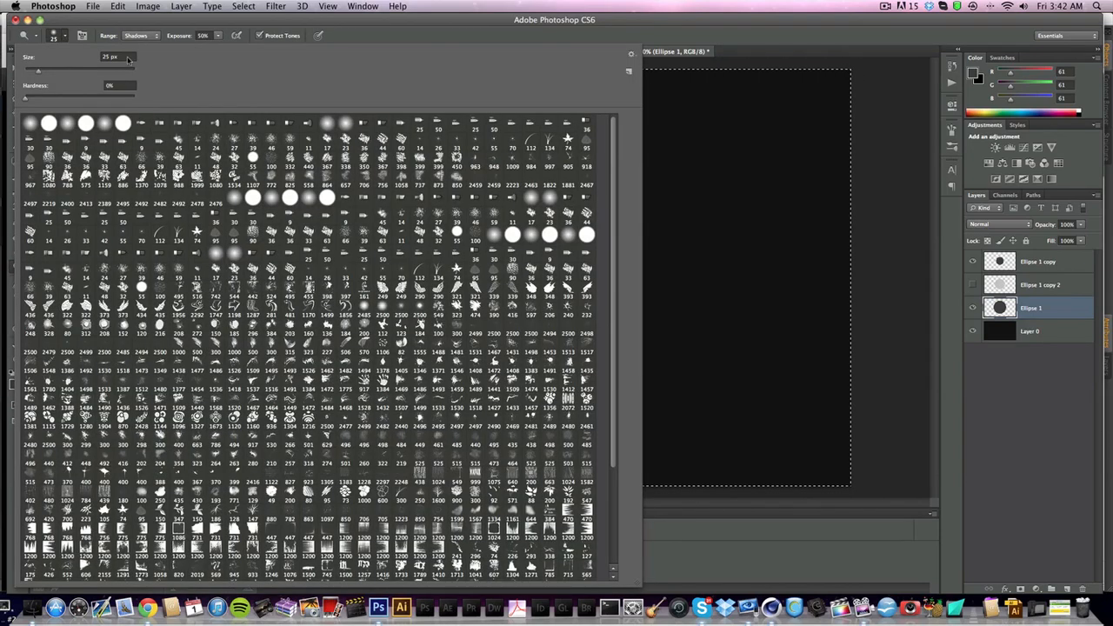
{"action": "type", "text": "1"}
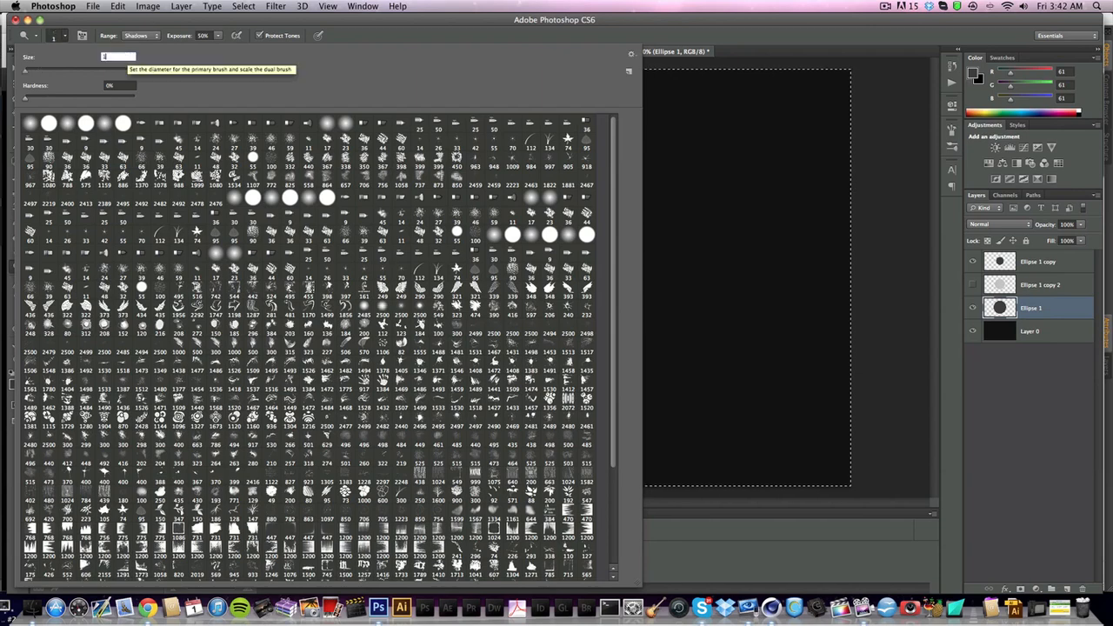
{"action": "type", "text": "50"}
{"action": "key", "text": "Return"}
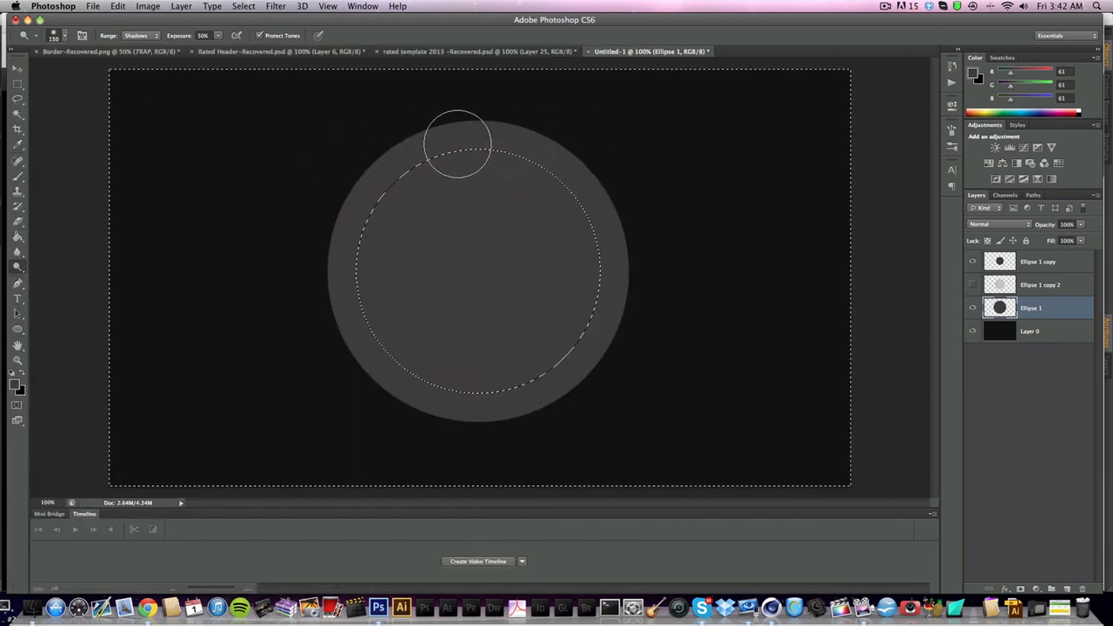
Step: Set the Dodge range to Midtones and lighten the upper half of the outer ring on Ellipse 1
{"action": "left_click", "coordinate": [134, 36]}
{"action": "left_click", "coordinate": [136, 36]}
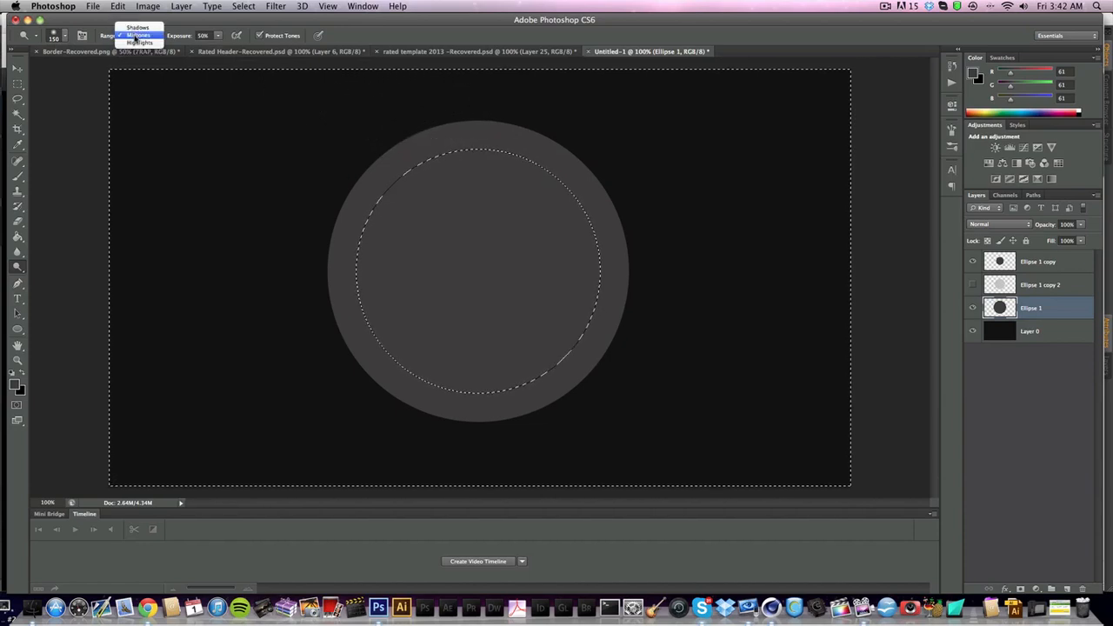
{"action": "left_click", "coordinate": [185, 57]}
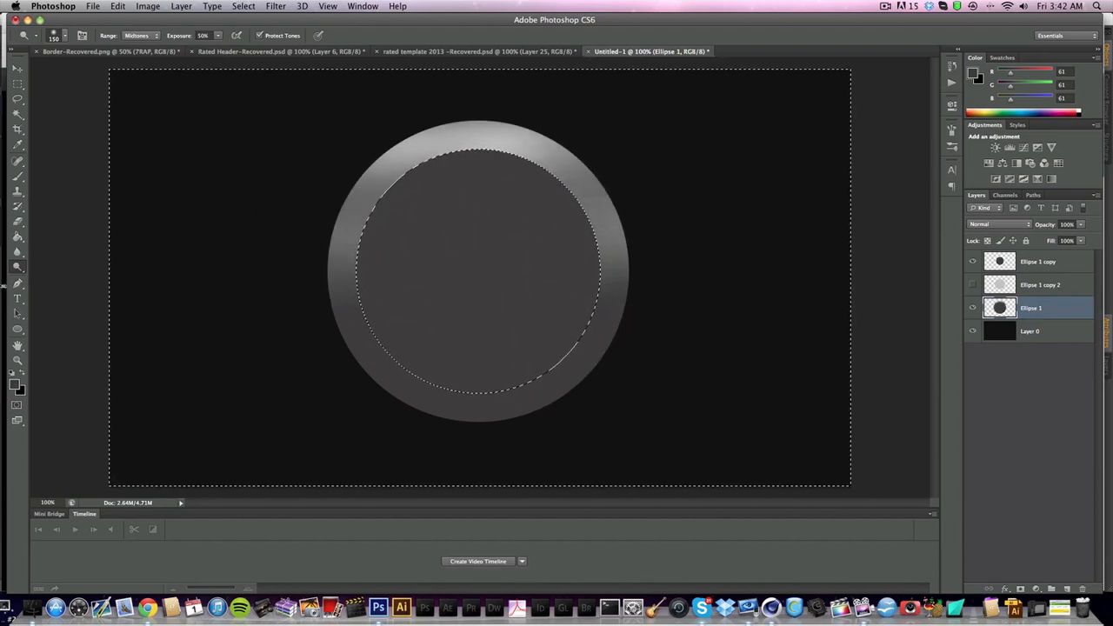
Step: Darken the lower half of the outer ring using the Burn tool with a 150 px brush and the Midtones range
{"action": "left_click", "coordinate": [15, 274]}
{"action": "left_click", "coordinate": [43, 276]}
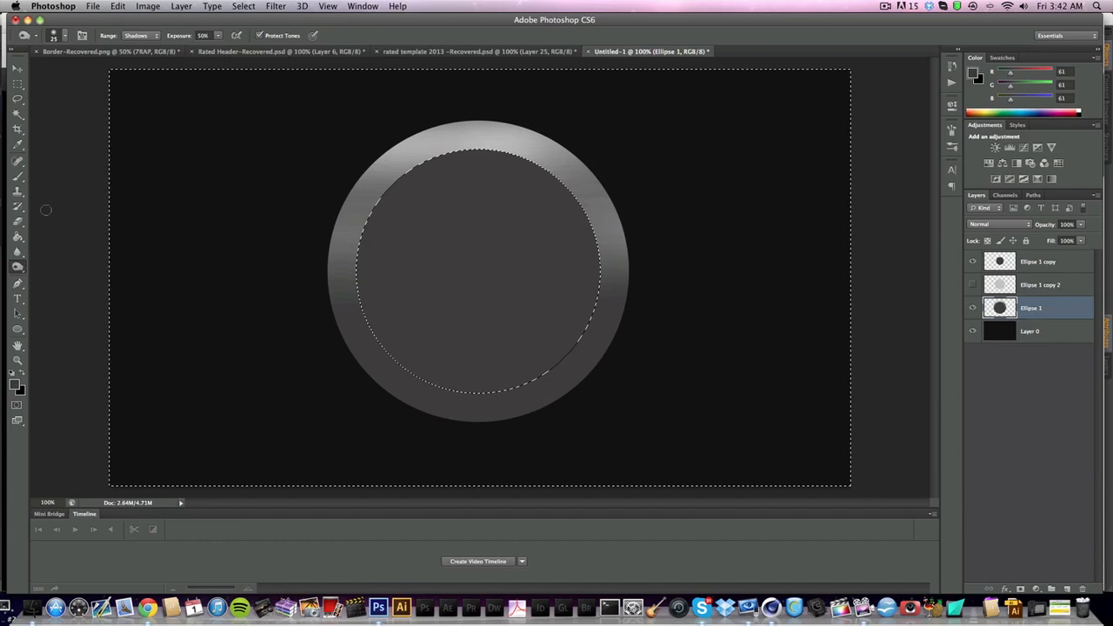
{"action": "left_click", "coordinate": [61, 35]}
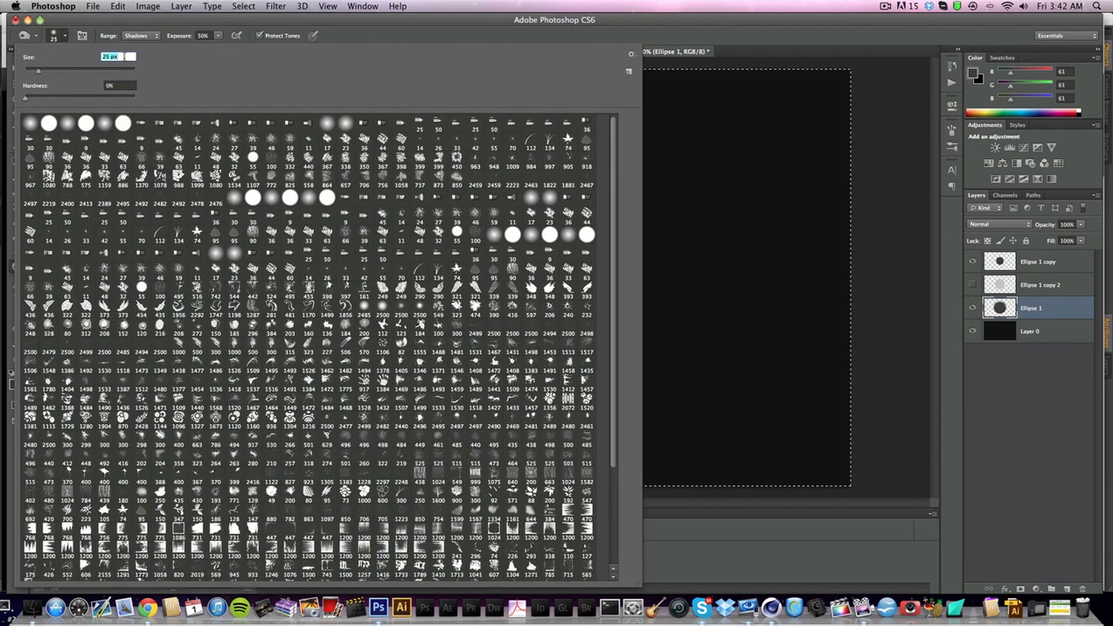
{"action": "type", "text": "150"}
{"action": "key", "text": "Return"}
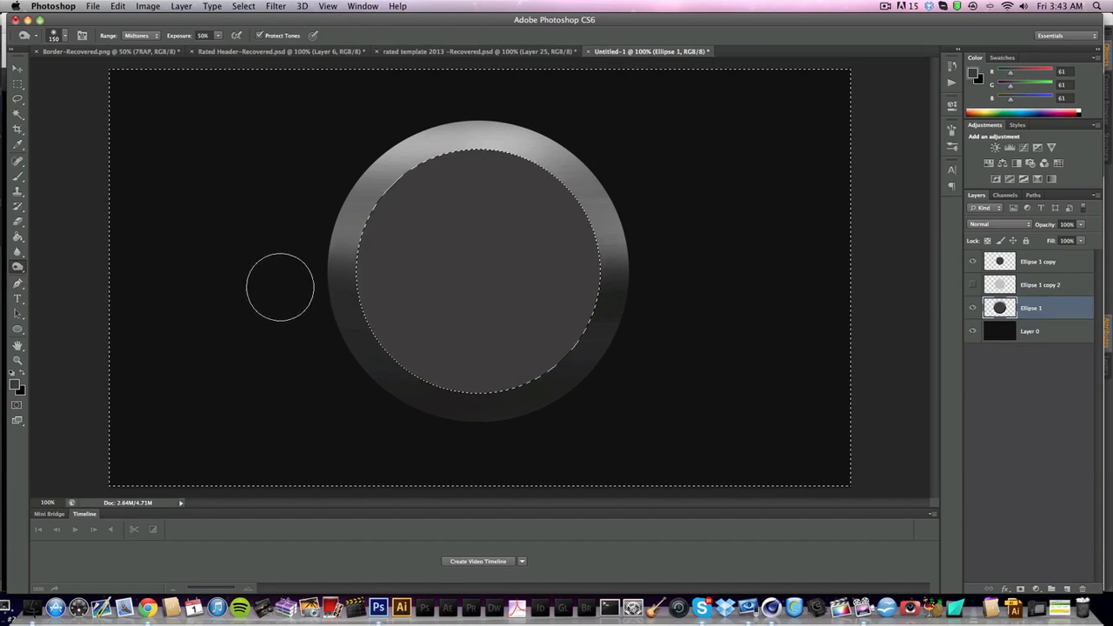
Step: Invert the selection back to the middle circle and burn the upper half of the inner ring
{"action": "left_click", "coordinate": [235, 6]}
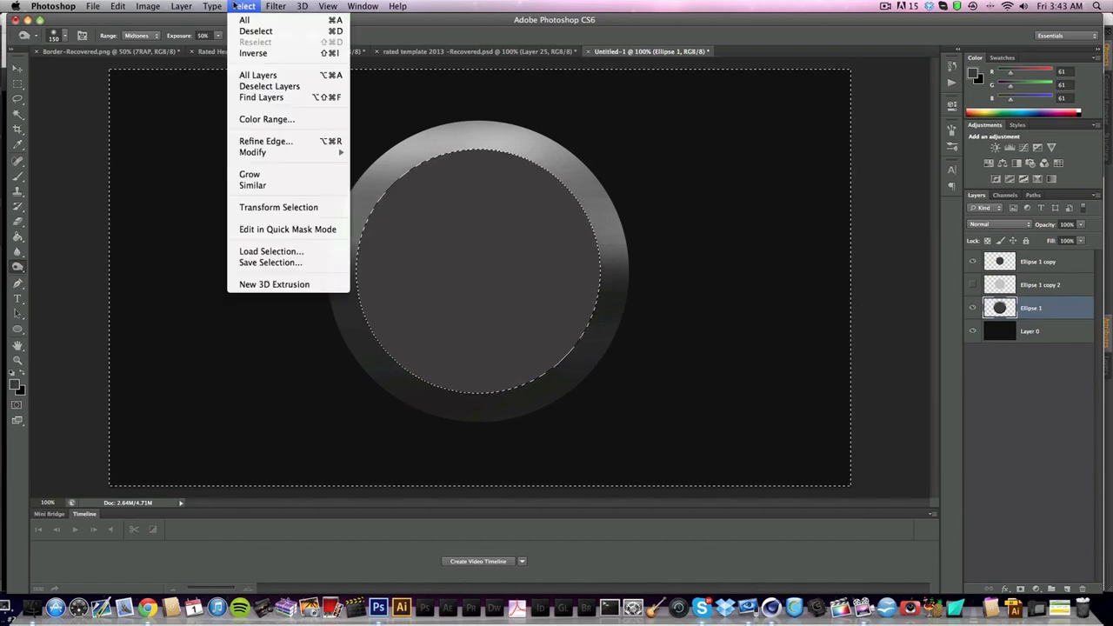
{"action": "left_click", "coordinate": [260, 53]}
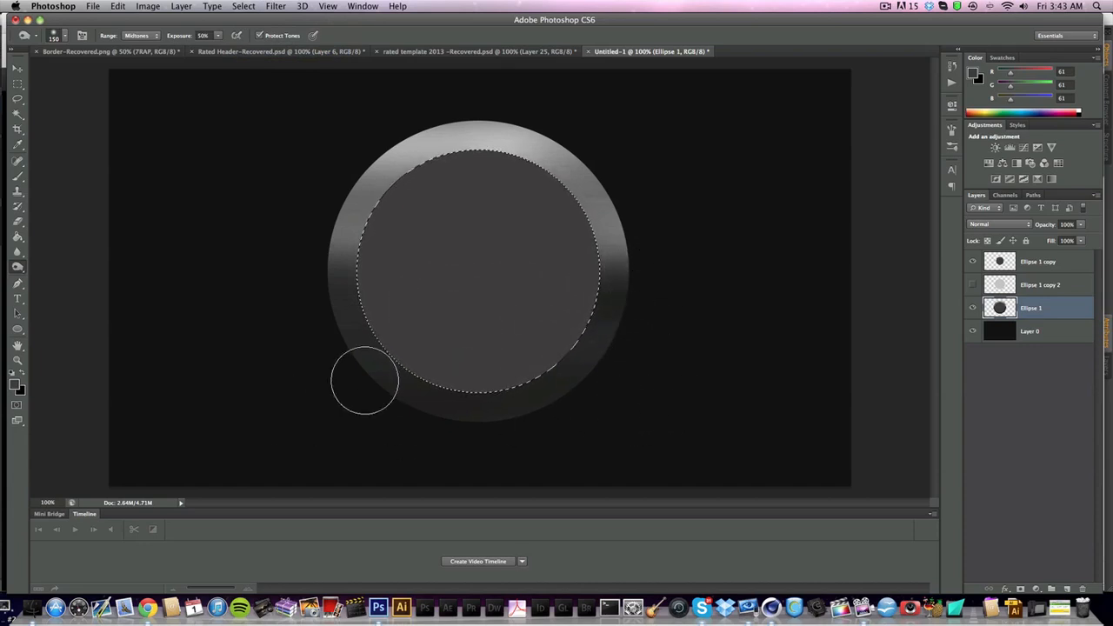
{"action": "mouse_move", "coordinate": [574, 161]}
{"action": "left_mouse_down"}
{"action": "mouse_move", "coordinate": [307, 172]}
{"action": "mouse_move", "coordinate": [314, 189]}
{"action": "mouse_move", "coordinate": [633, 216]}
{"action": "mouse_move", "coordinate": [282, 238]}
{"action": "left_mouse_up"}
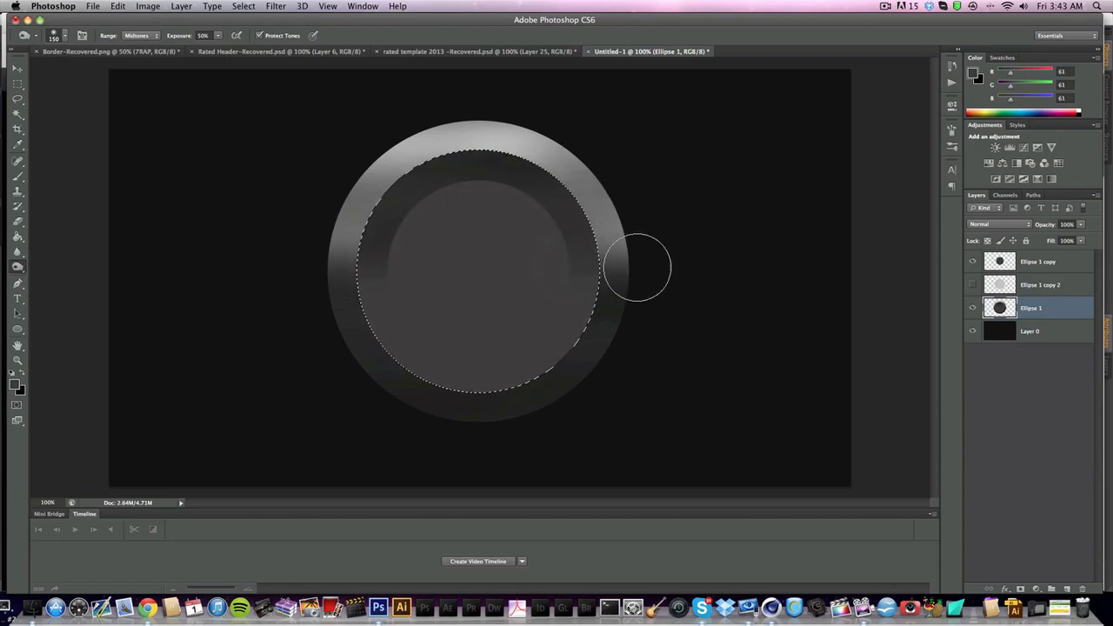
Step: Dodge the lower half of the inner ring and clear the selection
{"action": "right_click", "coordinate": [19, 268]}
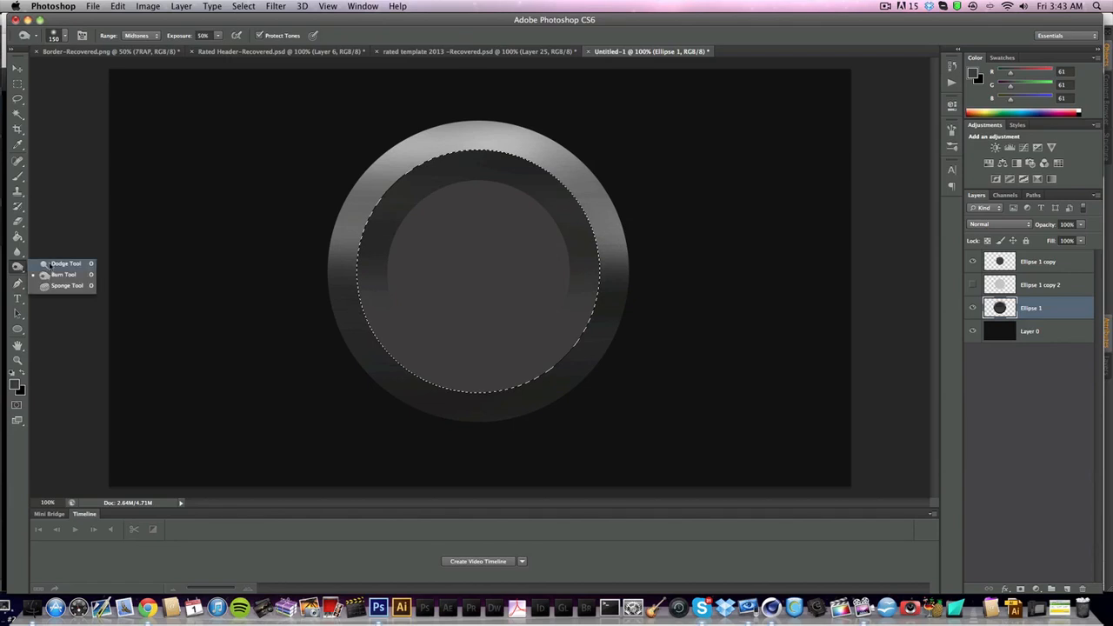
{"action": "left_click", "coordinate": [64, 263]}
{"action": "mouse_move", "coordinate": [343, 359]}
{"action": "left_mouse_down"}
{"action": "mouse_move", "coordinate": [430, 390]}
{"action": "mouse_move", "coordinate": [390, 380]}
{"action": "mouse_move", "coordinate": [709, 382]}
{"action": "mouse_move", "coordinate": [343, 362]}
{"action": "mouse_move", "coordinate": [388, 353]}
{"action": "mouse_move", "coordinate": [301, 327]}
{"action": "mouse_move", "coordinate": [317, 294]}
{"action": "mouse_move", "coordinate": [646, 286]}
{"action": "mouse_move", "coordinate": [328, 288]}
{"action": "mouse_move", "coordinate": [283, 353]}
{"action": "mouse_move", "coordinate": [522, 382]}
{"action": "mouse_move", "coordinate": [291, 386]}
{"action": "mouse_move", "coordinate": [705, 389]}
{"action": "mouse_move", "coordinate": [469, 300]}
{"action": "mouse_move", "coordinate": [300, 275]}
{"action": "mouse_move", "coordinate": [670, 271]}
{"action": "left_mouse_up"}
{"action": "key", "text": "ctrl+d"}
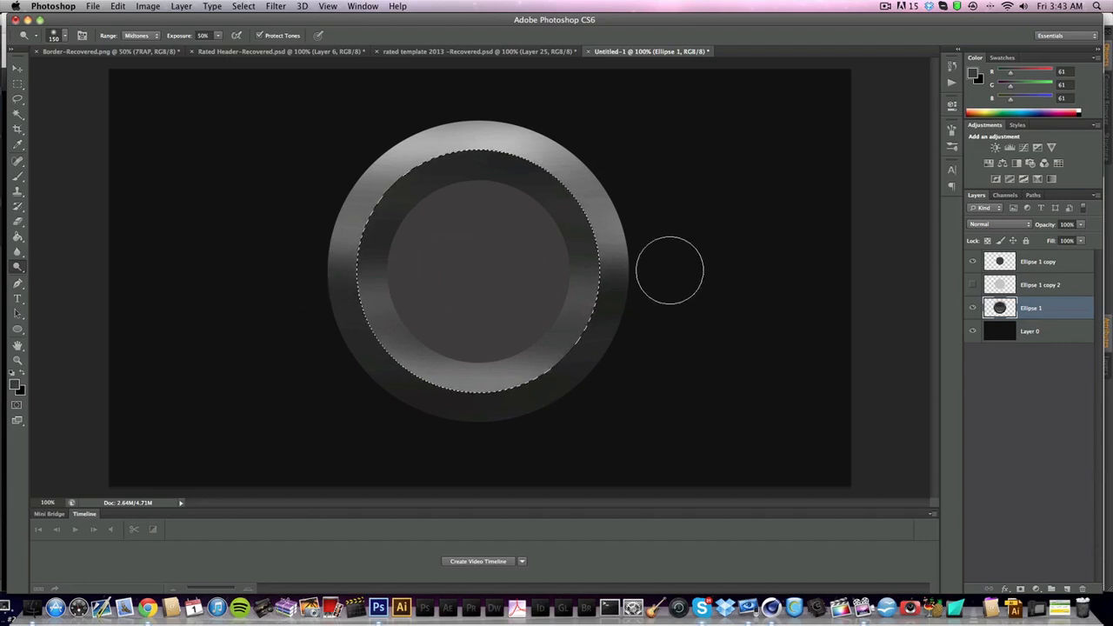
Step: Examine the shading beneath the small inner circle by hiding and showing Ellipse 1 copy
{"action": "left_click", "coordinate": [974, 262]}
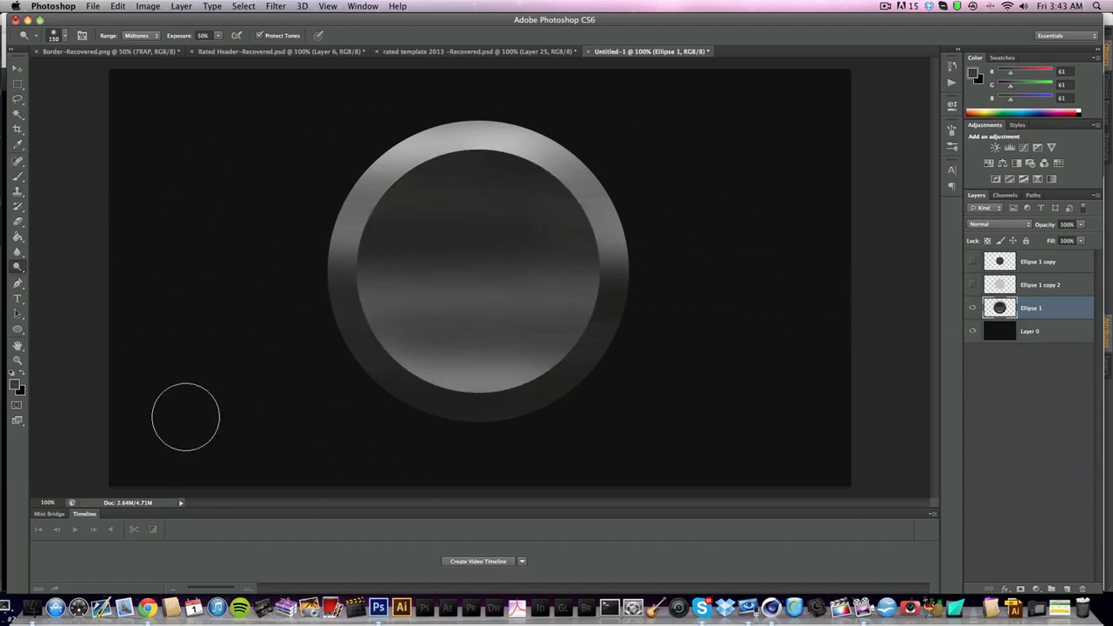
{"action": "left_click", "coordinate": [972, 263]}
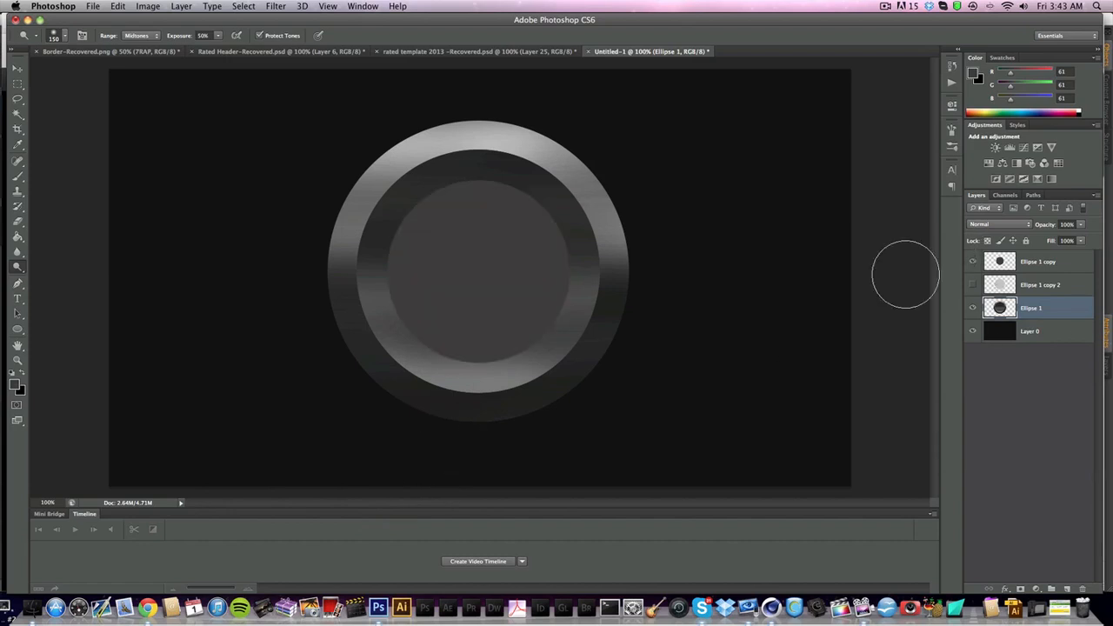
{"action": "left_click", "coordinate": [15, 69]}
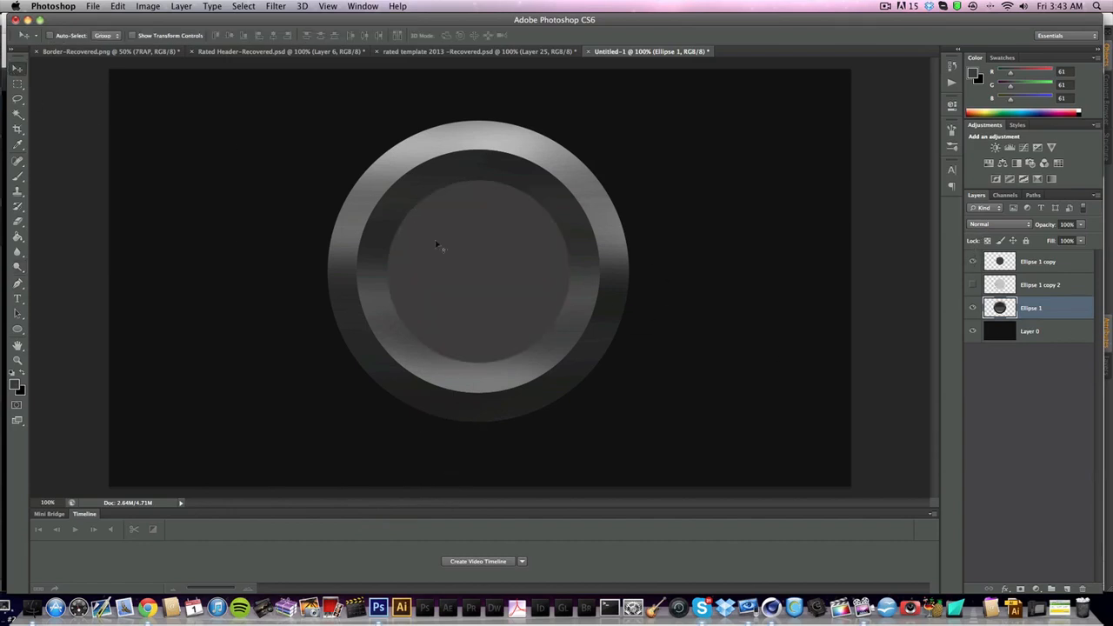
Step: Apply a bright blue #00d2ff Color Overlay to the small inner circle on Ellipse 1 copy and rasterize its layer style
{"action": "left_click", "coordinate": [1015, 267]}
{"action": "left_click", "coordinate": [972, 263]}
{"action": "left_click", "coordinate": [973, 263]}
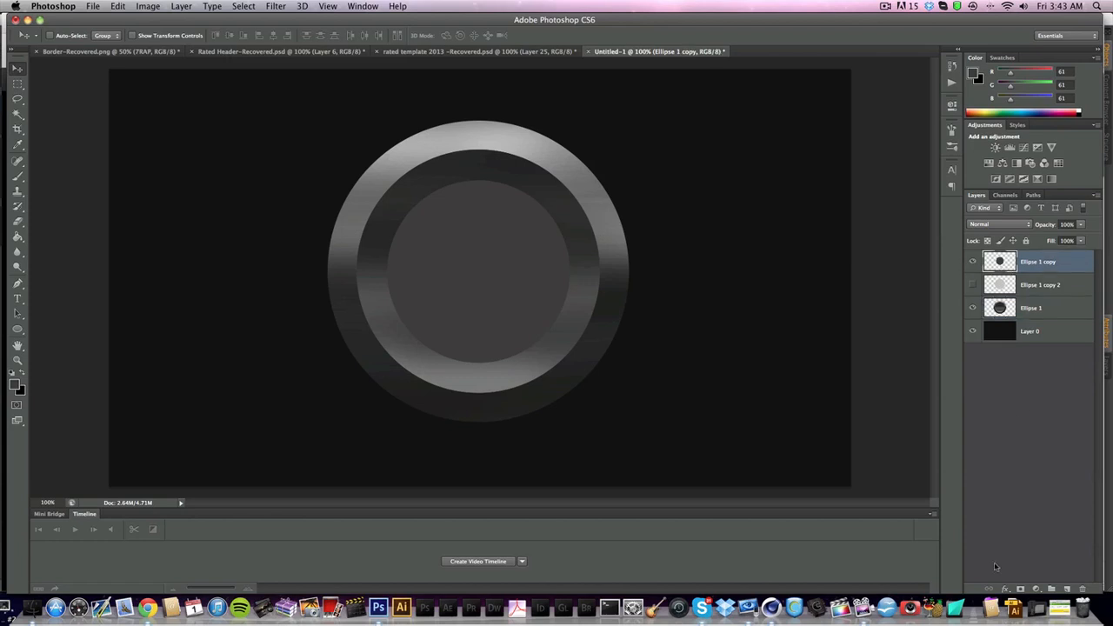
{"action": "left_click", "coordinate": [1006, 589]}
{"action": "left_click", "coordinate": [1026, 544]}
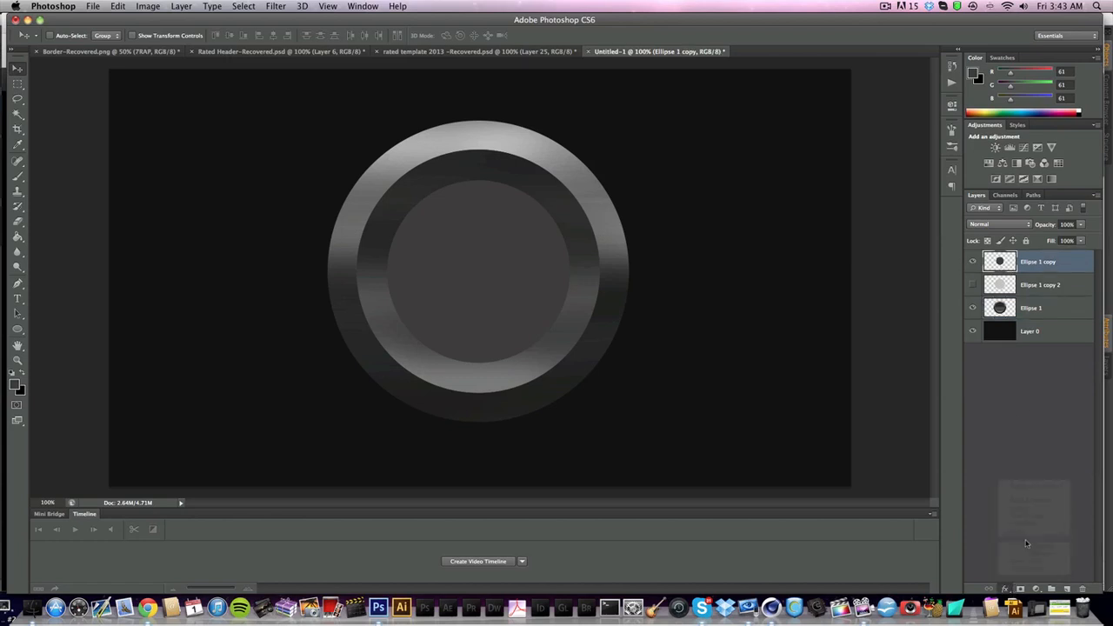
{"action": "left_click", "coordinate": [840, 165]}
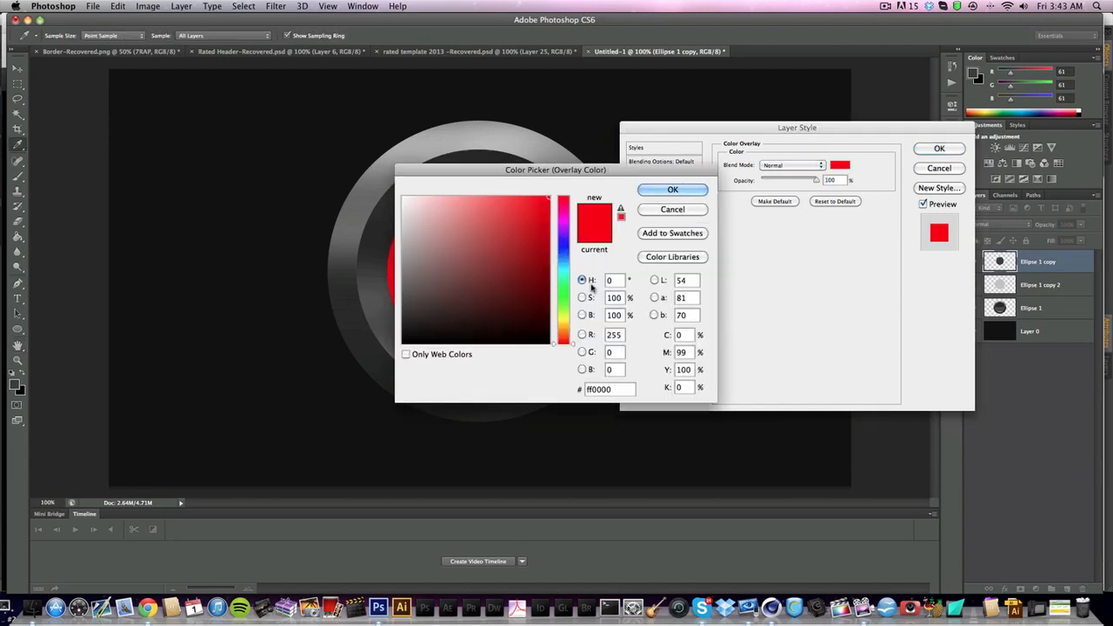
{"action": "left_click_drag", "start_coordinate": [565, 274], "coordinate": [565, 269]}
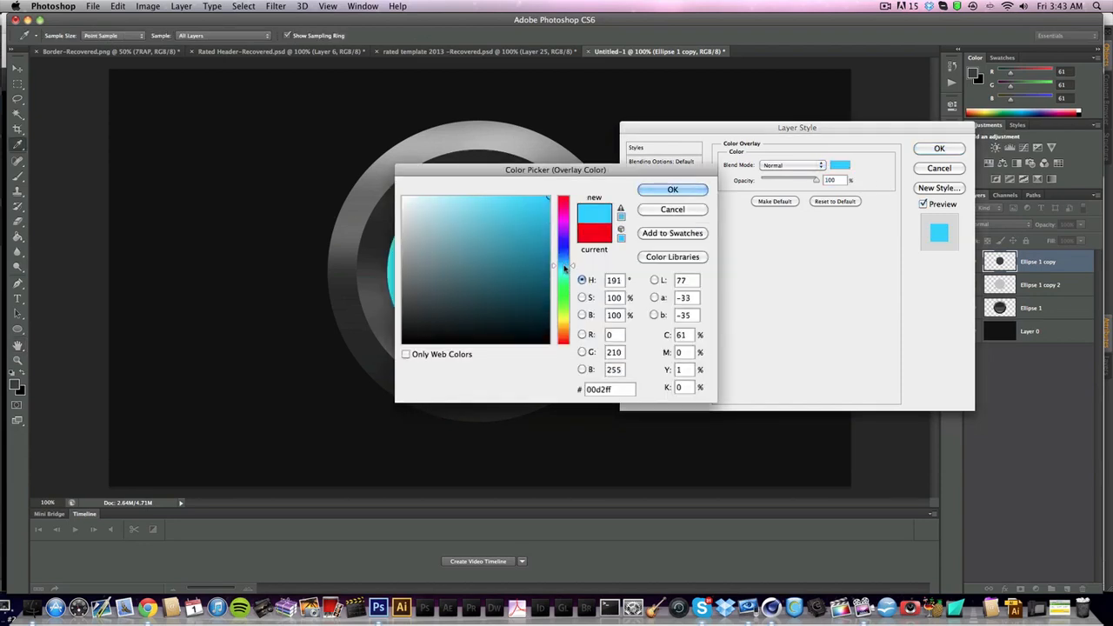
{"action": "left_click", "coordinate": [672, 190]}
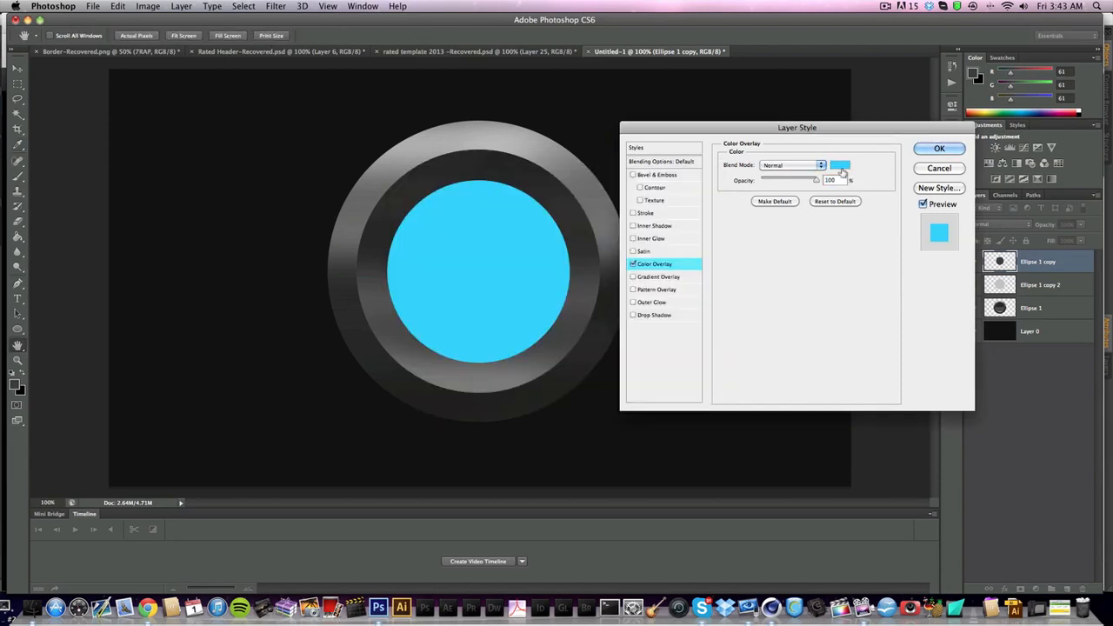
{"action": "key", "text": "Return"}
{"action": "right_click", "coordinate": [1040, 261]}
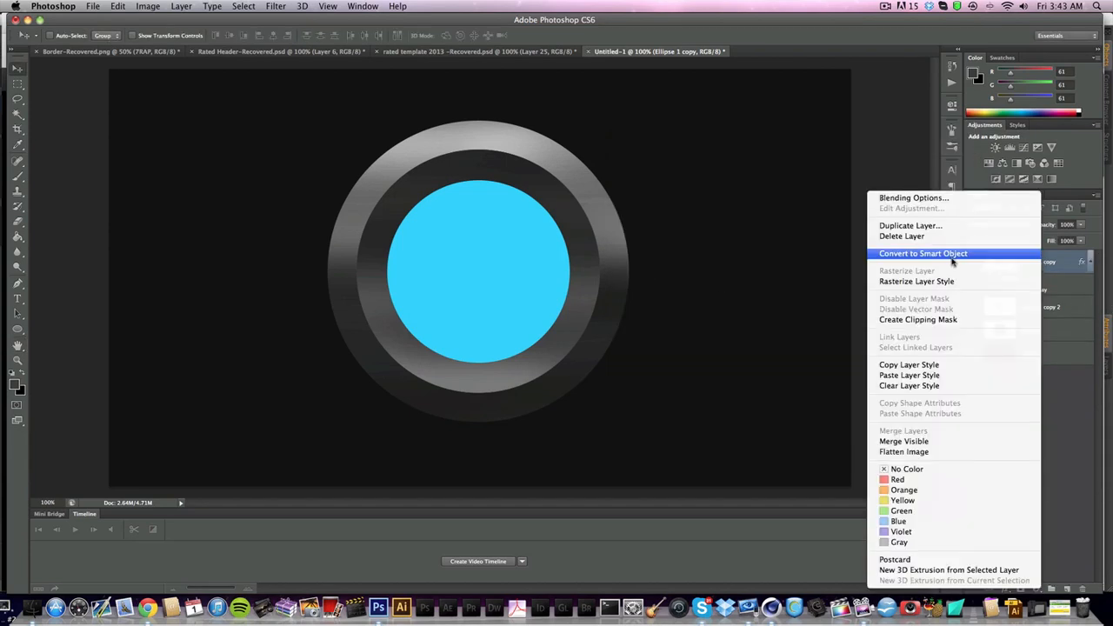
{"action": "left_click", "coordinate": [943, 281]}
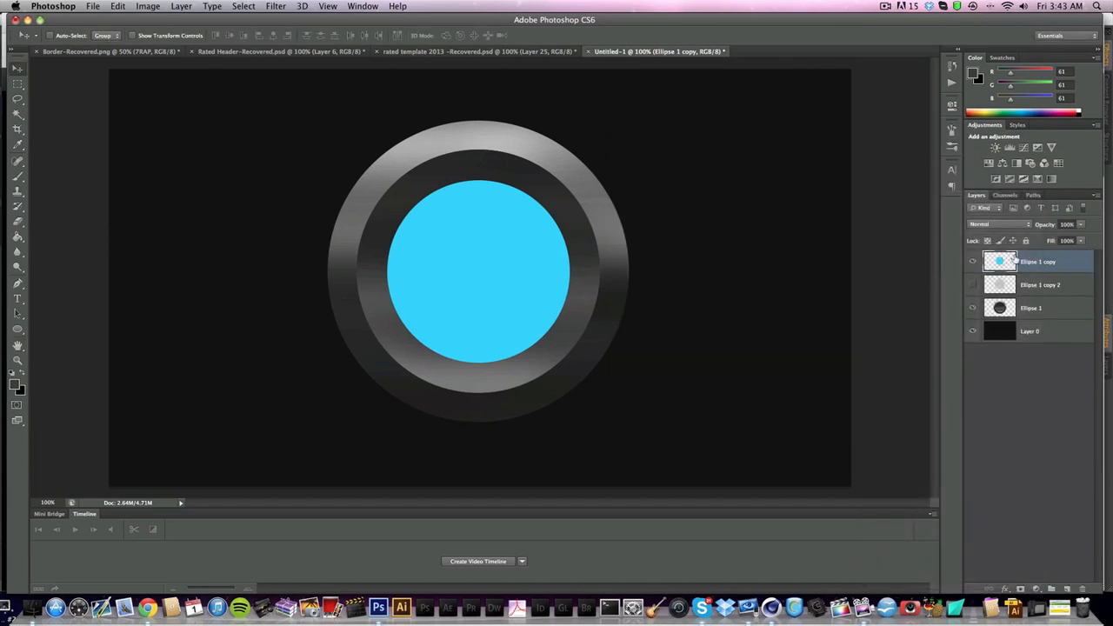
Step: Delete the hidden middle circle layer, Ellipse 1 copy 2
{"action": "left_click", "coordinate": [1022, 314]}
{"action": "left_click", "coordinate": [974, 311]}
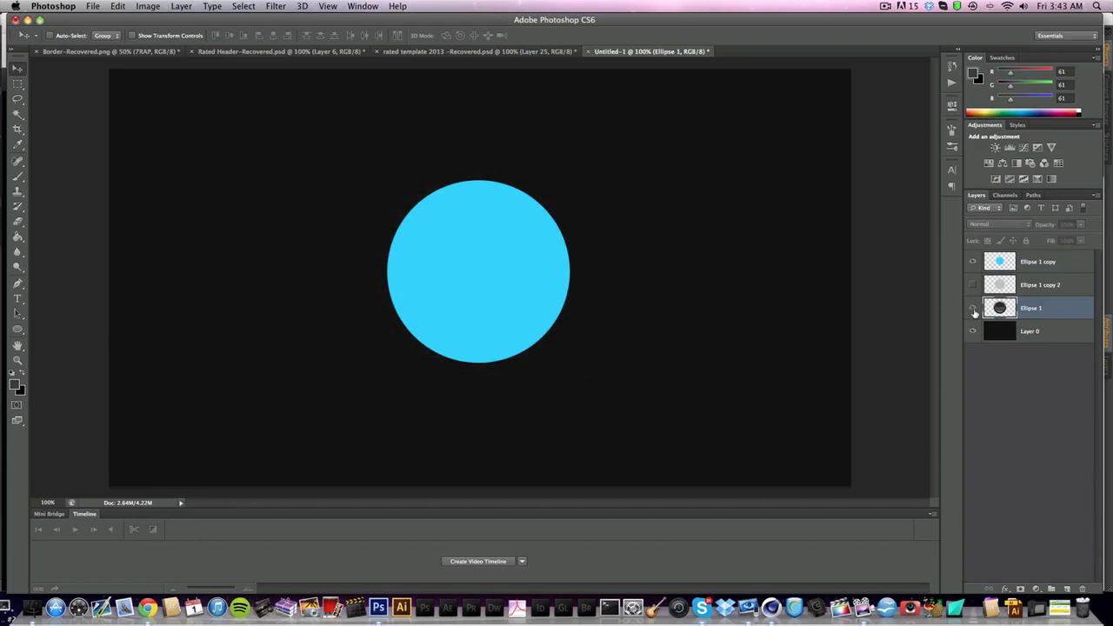
{"action": "left_click", "coordinate": [974, 310]}
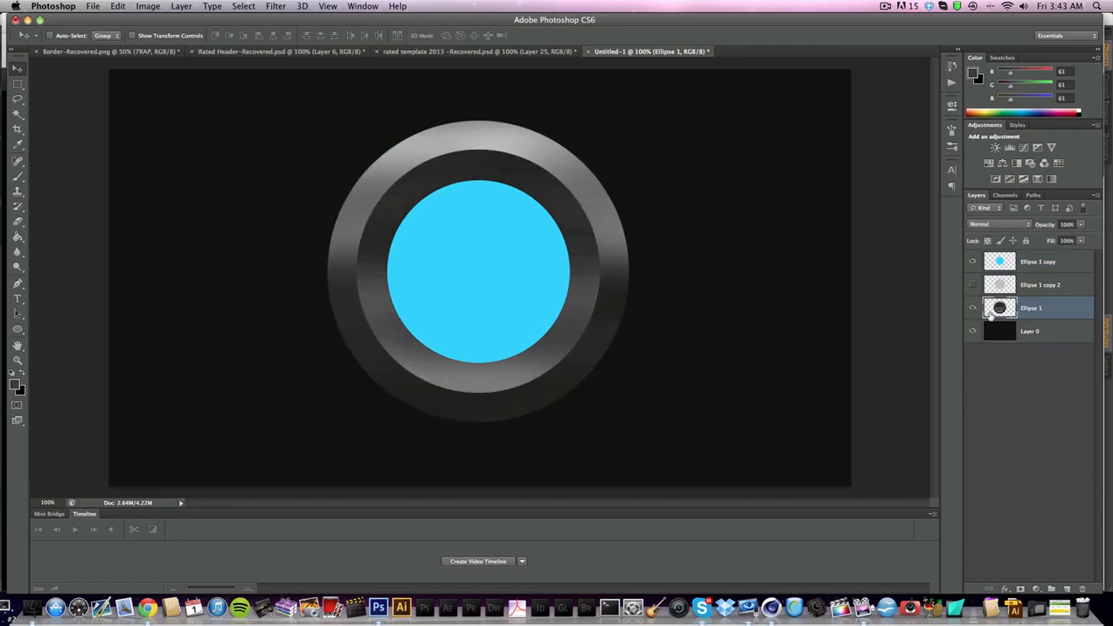
{"action": "left_click", "coordinate": [1050, 287]}
{"action": "key", "text": "BackSpace"}
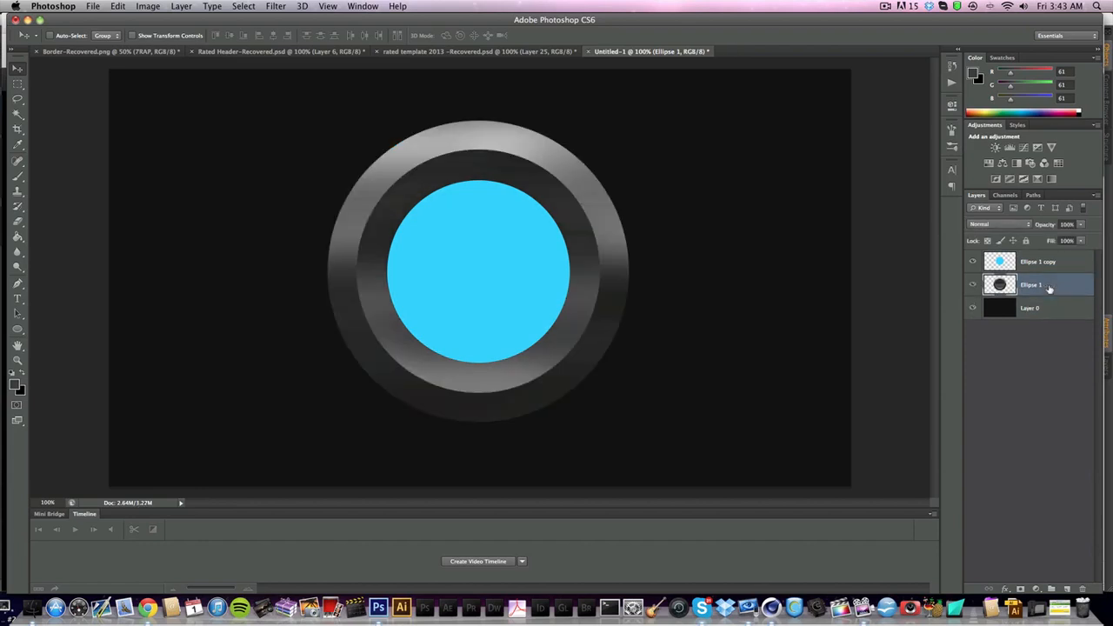
Step: Add a Brightness/Contrast adjustment layer above Ellipse 1 and clip it to that layer
{"action": "left_click", "coordinate": [1096, 126]}
{"action": "left_click", "coordinate": [1097, 127]}
{"action": "left_click", "coordinate": [1096, 126]}
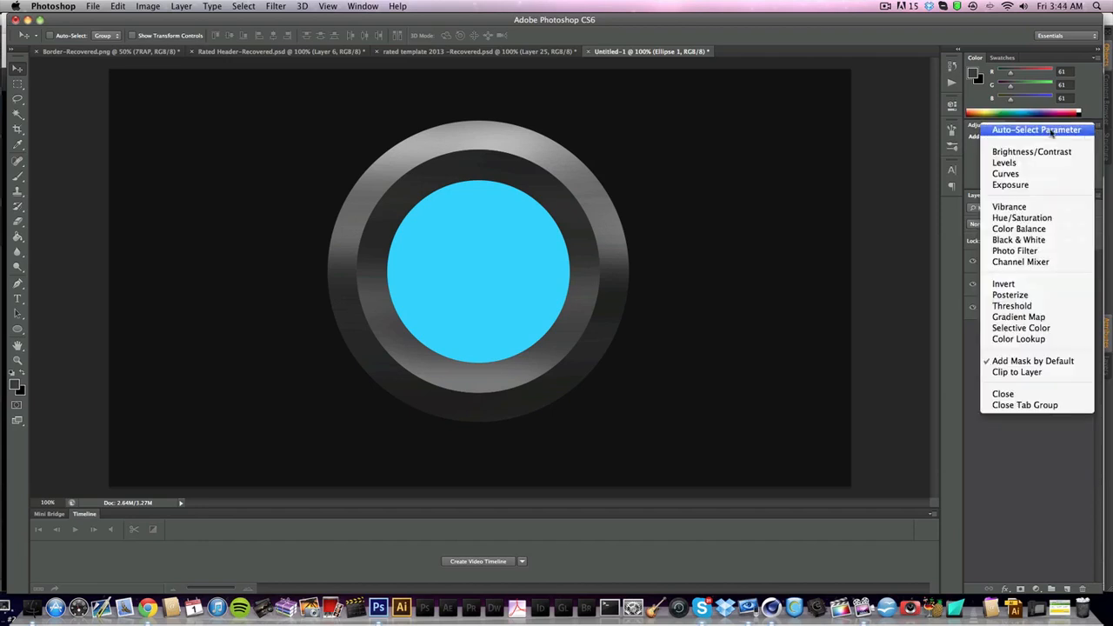
{"action": "left_click", "coordinate": [1031, 150]}
{"action": "key", "text": "Return"}
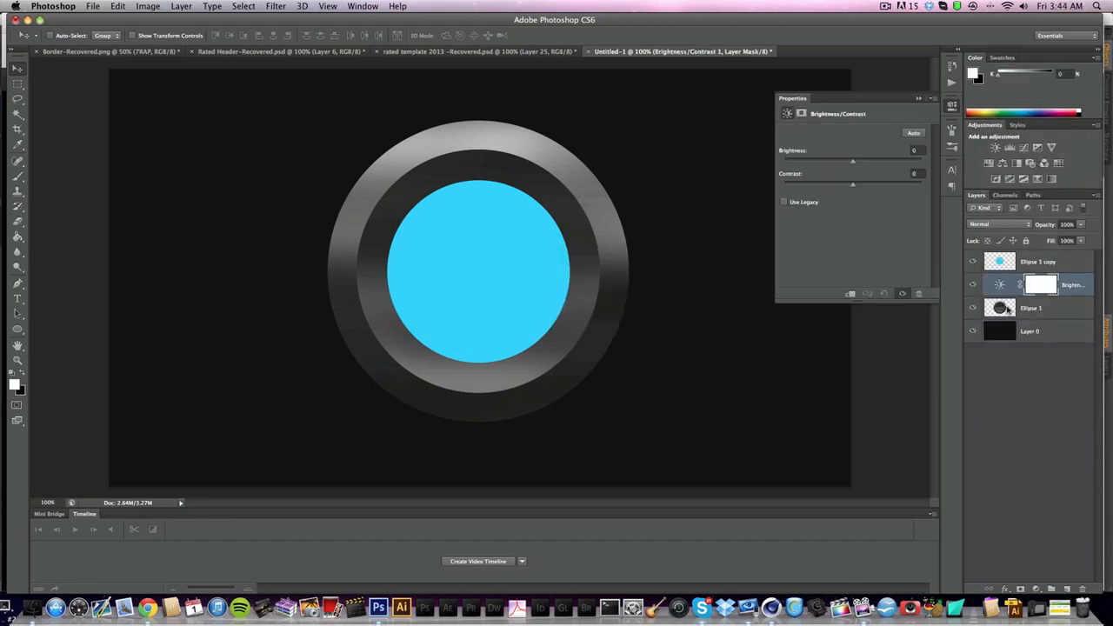
{"action": "left_click", "coordinate": [1082, 296], "text": "alt"}
Step: Set the adjustment's brightness to -72 and contrast to 18, and merge it down into Ellipse 1
{"action": "left_click_drag", "start_coordinate": [851, 162], "coordinate": [820, 164]}
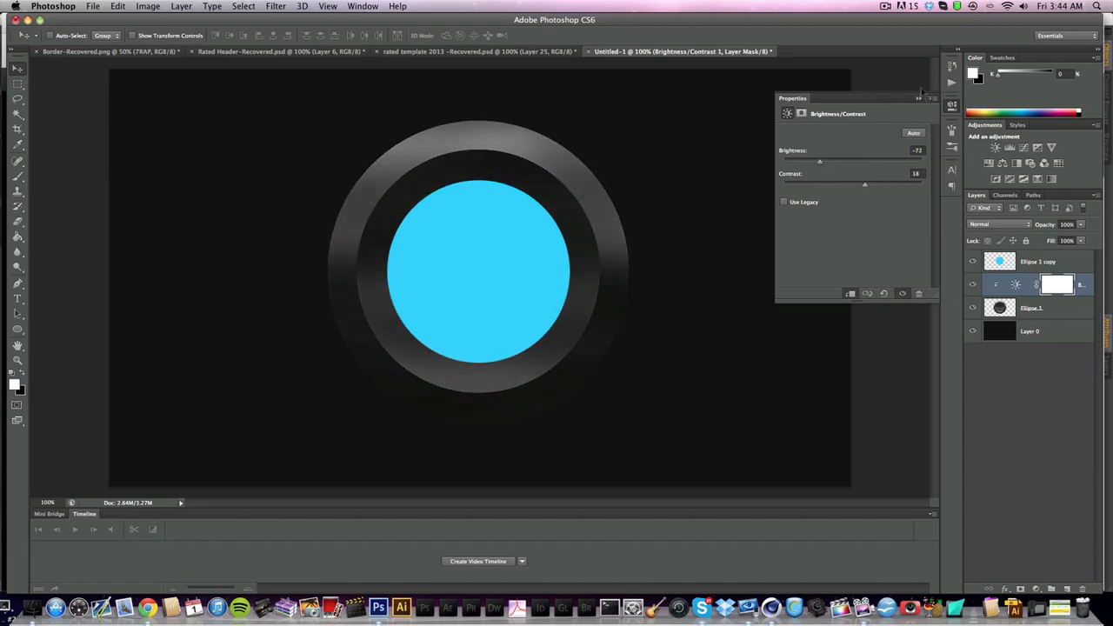
{"action": "left_click", "coordinate": [952, 106]}
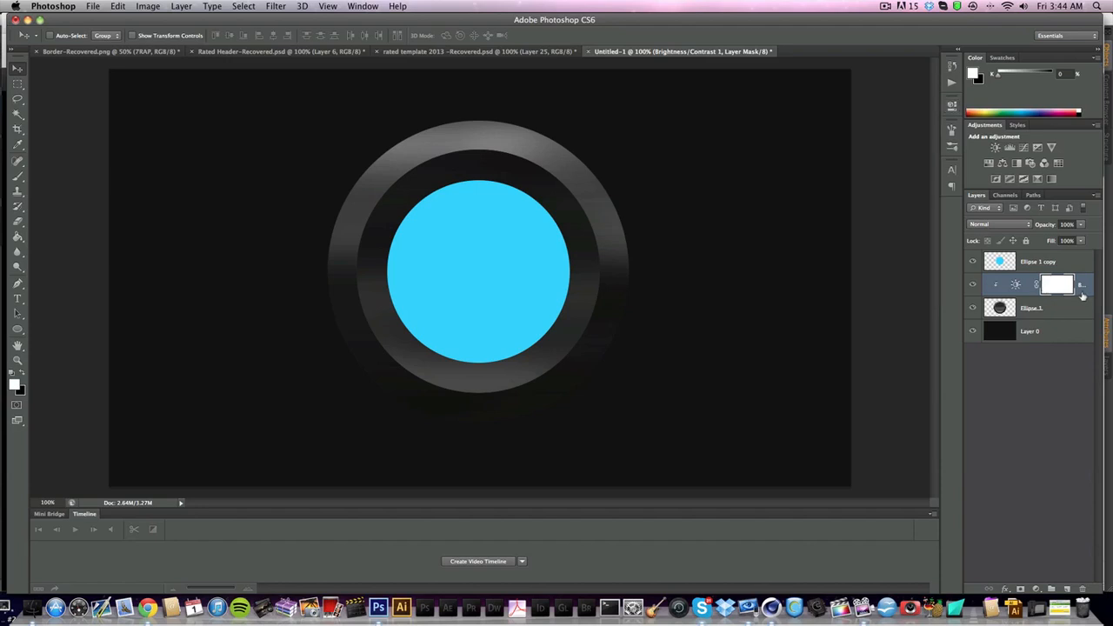
{"action": "right_click", "coordinate": [1082, 296]}
{"action": "left_click", "coordinate": [974, 433]}
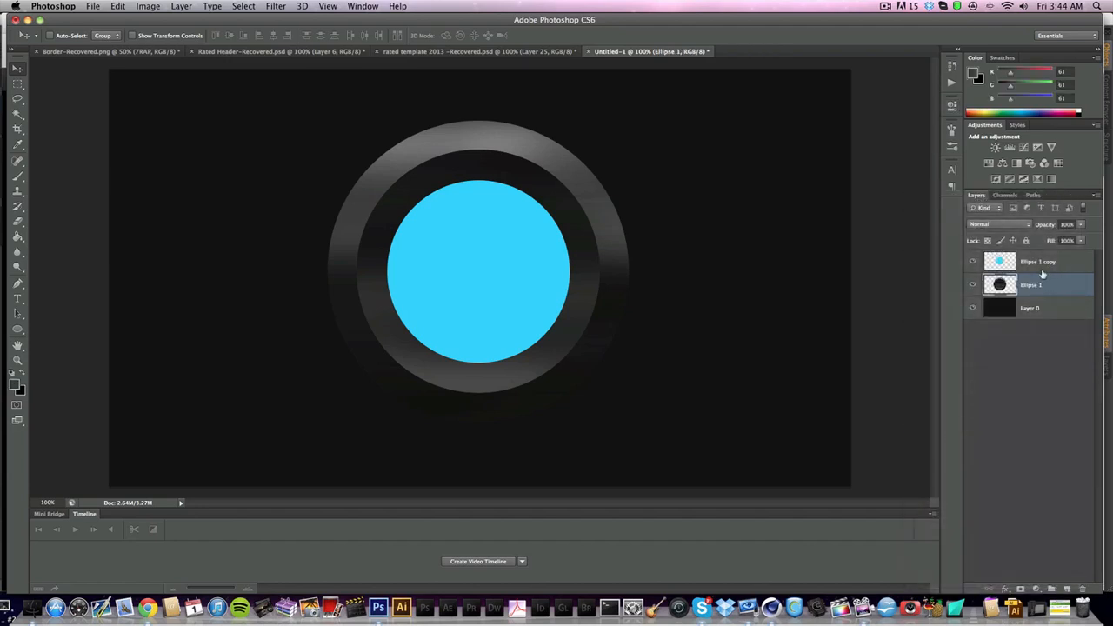
Step: Examine the darkened ring and the blue circle by hiding and showing Ellipse 1 and Ellipse 1 copy
{"action": "left_click", "coordinate": [973, 287]}
{"action": "left_click", "coordinate": [972, 287]}
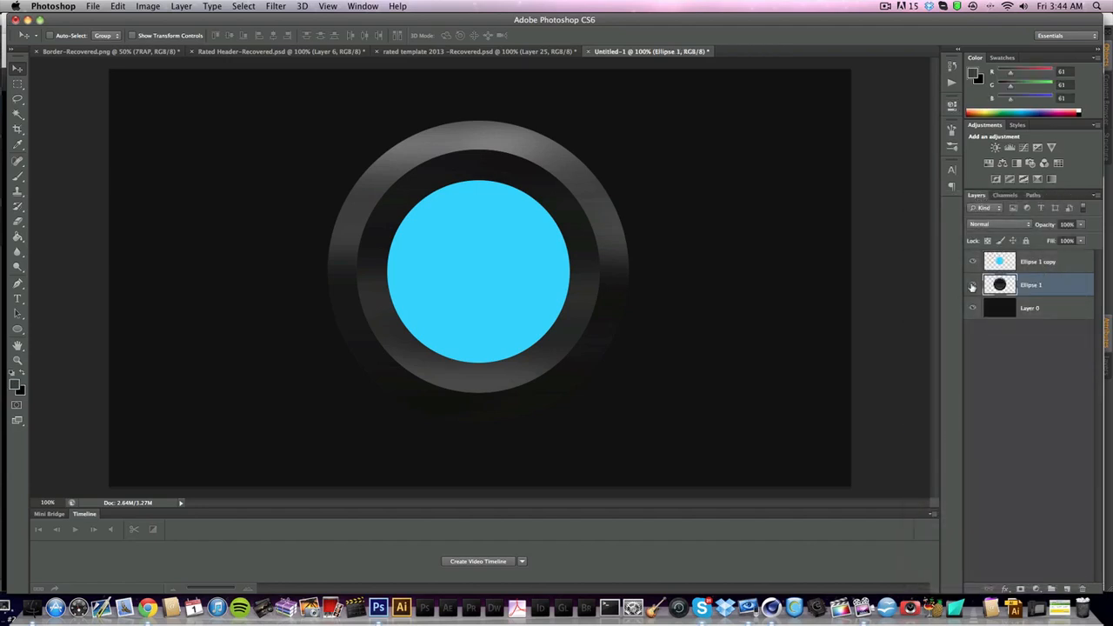
{"action": "left_click", "coordinate": [1049, 264]}
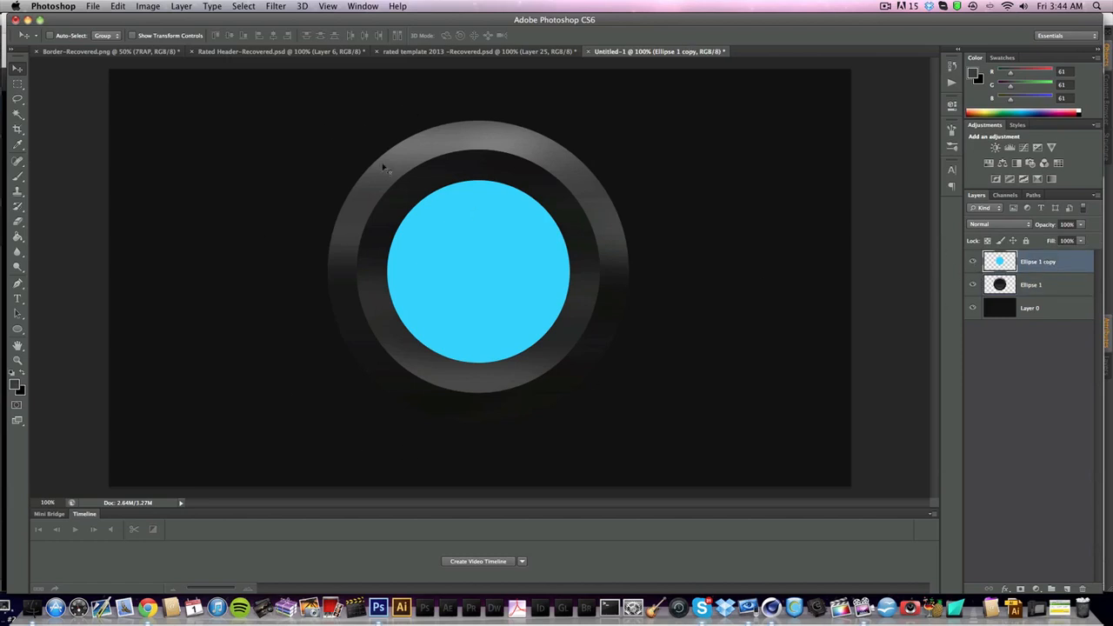
{"action": "left_click", "coordinate": [973, 262]}
{"action": "left_click", "coordinate": [973, 261]}
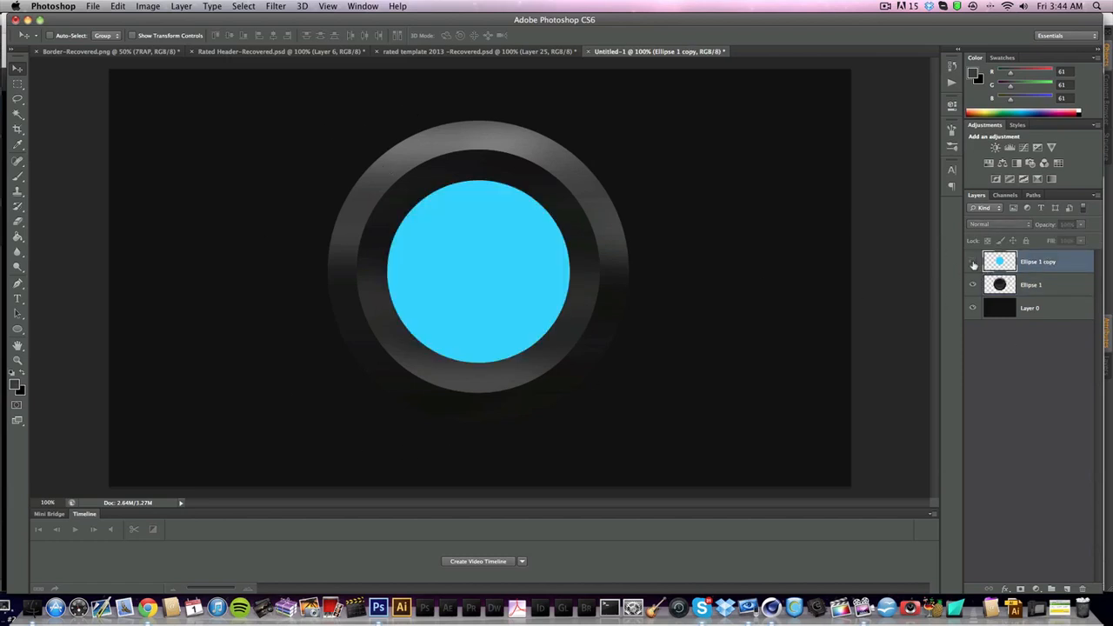
{"action": "left_click", "coordinate": [973, 262]}
{"action": "left_click", "coordinate": [973, 262]}
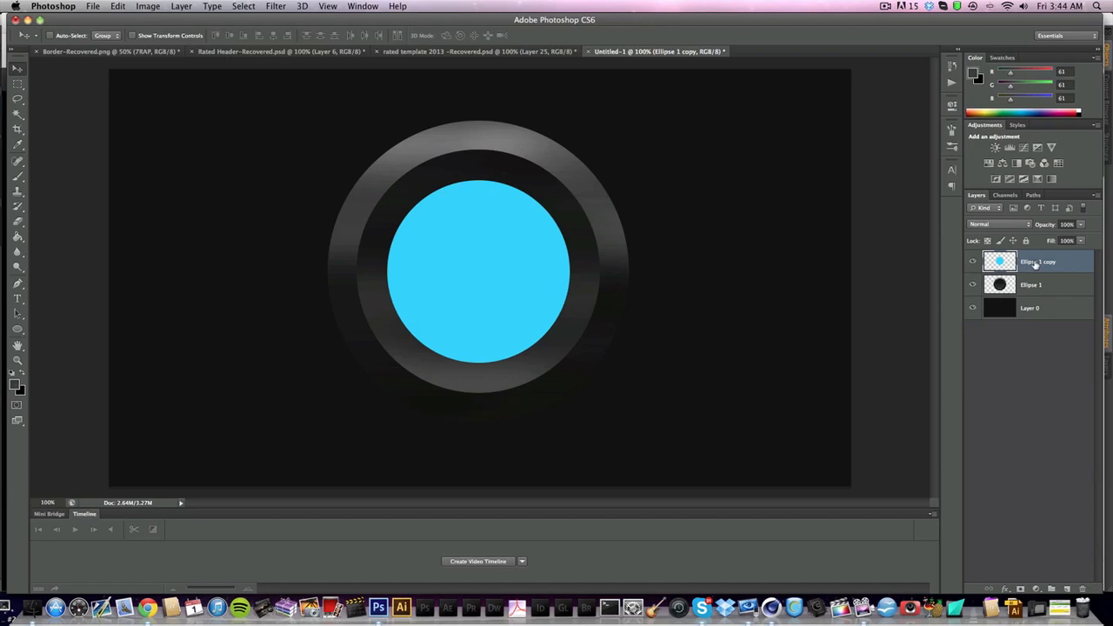
Step: Add a Drop Shadow to Ellipse 1 copy with distance 1 px, Use Global Light off, angle 90° and opacity 100%
{"action": "left_click", "coordinate": [1005, 589]}
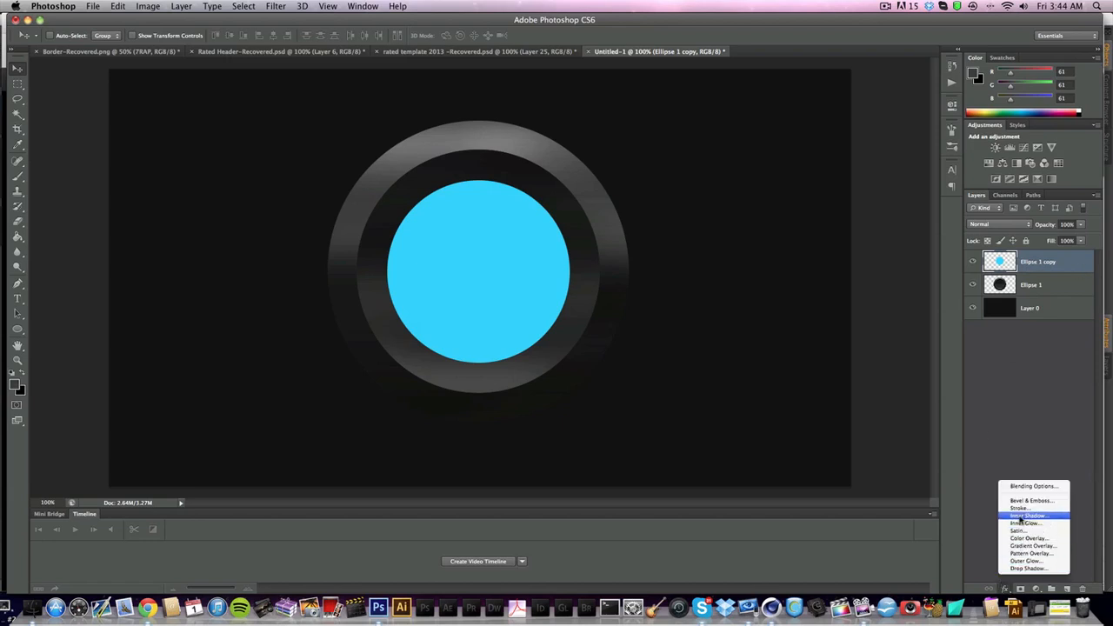
{"action": "left_click", "coordinate": [1029, 568]}
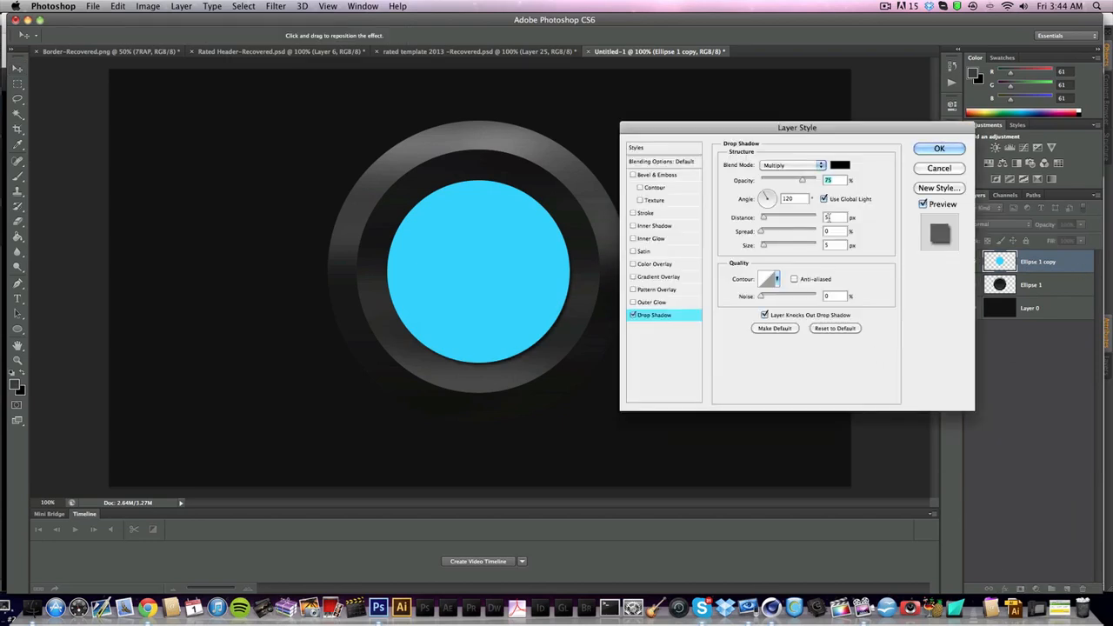
{"action": "left_click_drag", "start_coordinate": [834, 217], "coordinate": [795, 225]}
{"action": "type", "text": "1"}
{"action": "left_click", "coordinate": [824, 199]}
{"action": "double_click", "coordinate": [790, 199]}
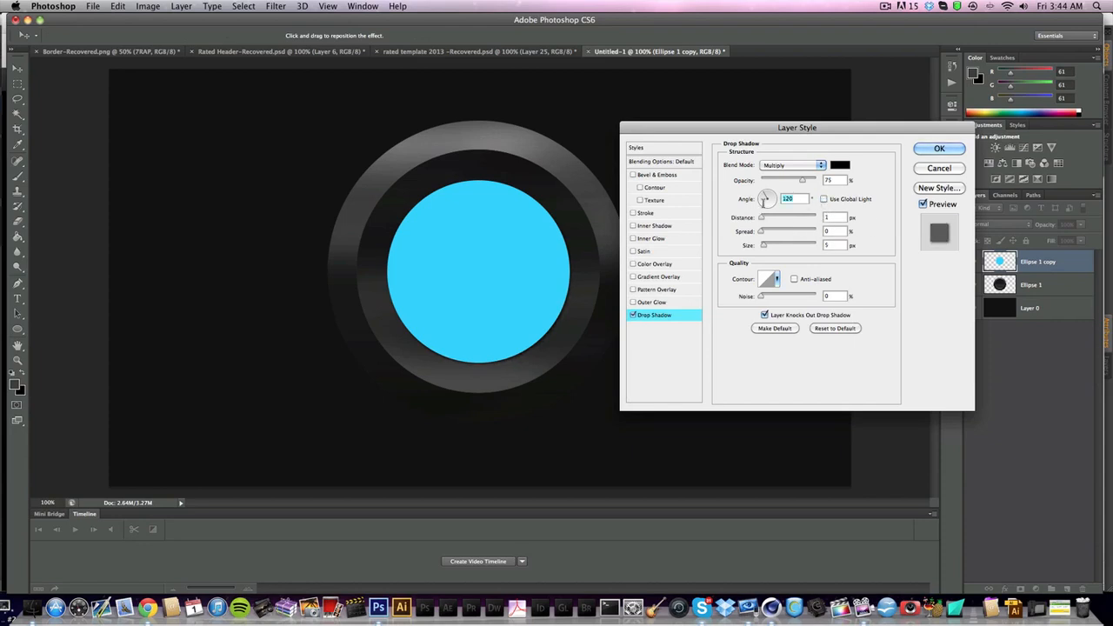
{"action": "type", "text": "90"}
{"action": "left_click_drag", "start_coordinate": [799, 180], "coordinate": [817, 181]}
Step: Set the drop shadow color to white and try other blend modes for it
{"action": "left_click", "coordinate": [841, 165]}
{"action": "left_click_drag", "start_coordinate": [474, 218], "coordinate": [199, 61]}
{"action": "key", "text": "Return"}
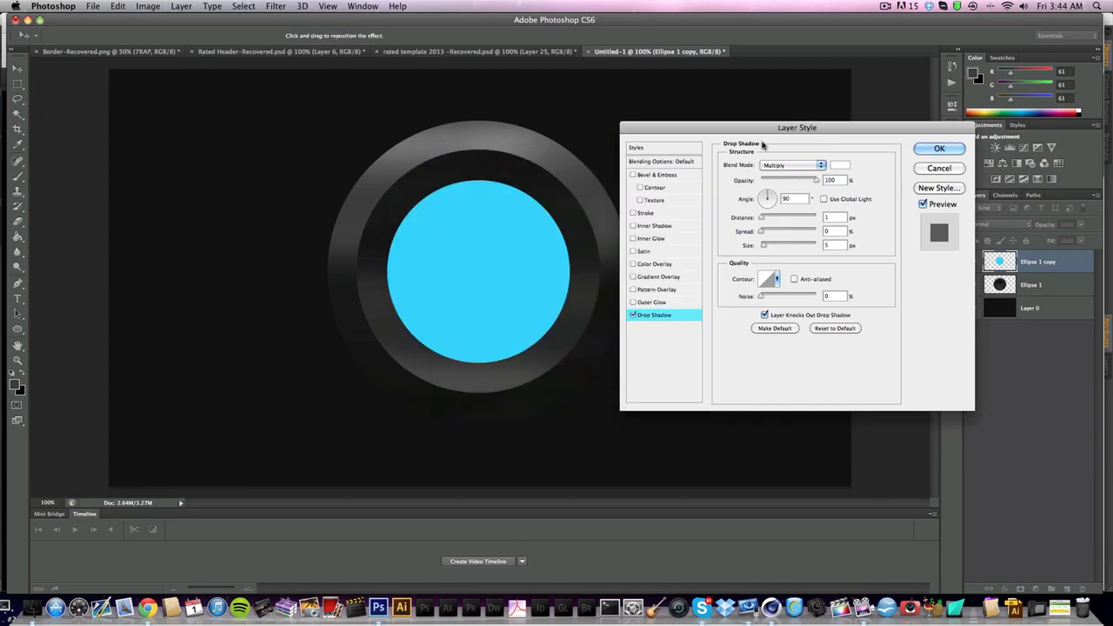
{"action": "left_click", "coordinate": [791, 165]}
{"action": "left_click", "coordinate": [788, 251]}
{"action": "left_click", "coordinate": [790, 166]}
{"action": "left_click", "coordinate": [789, 157]}
Step: Enable an Inner Shadow on the blue circle with Use Global Light off, angle 90° and distance 0 px
{"action": "left_click", "coordinate": [666, 228]}
{"action": "left_click", "coordinate": [824, 199]}
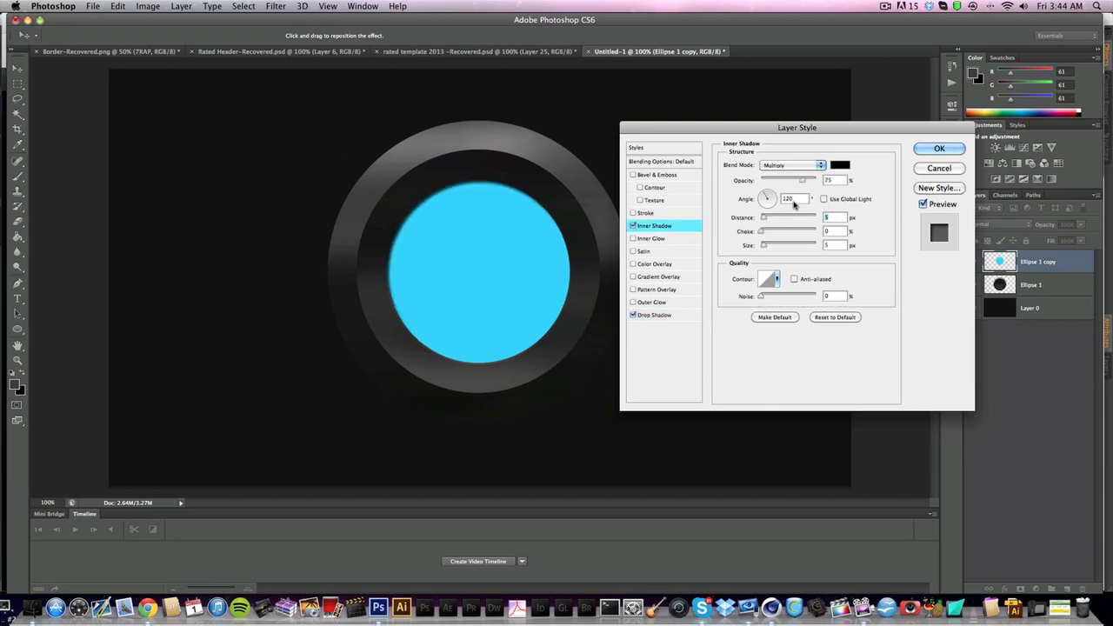
{"action": "double_click", "coordinate": [789, 199]}
{"action": "type", "text": "90"}
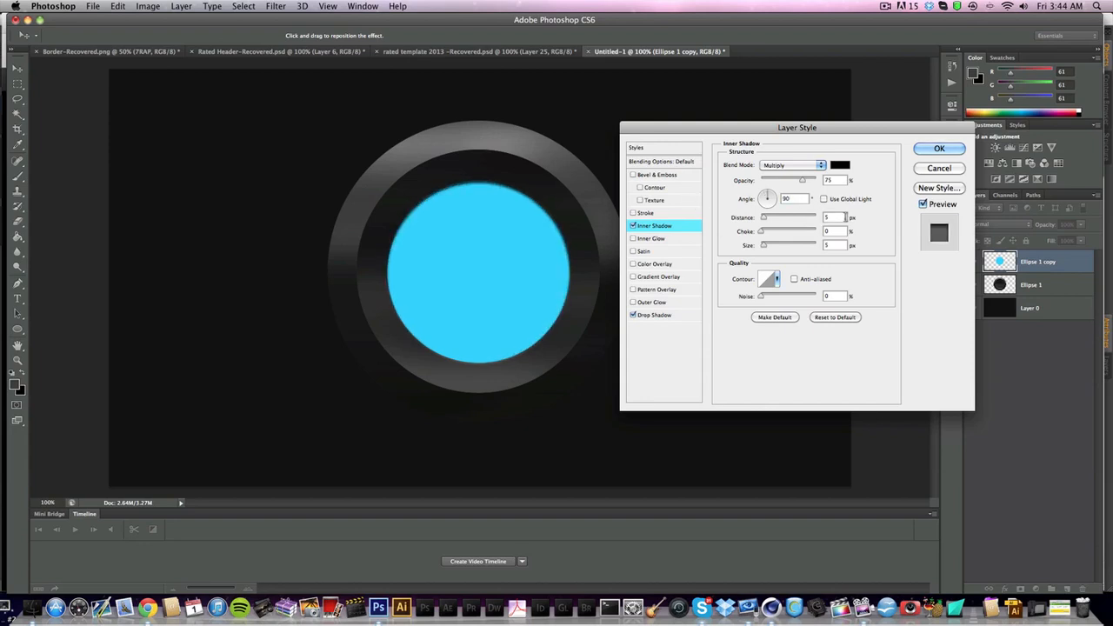
{"action": "left_click_drag", "start_coordinate": [842, 217], "coordinate": [771, 236]}
{"action": "type", "text": "0"}
Step: Set the inner shadow's choke to 20%, size to 75 px and opacity to 100%, and apply the layer style
{"action": "type", "text": "50"}
{"action": "type", "text": "20"}
{"action": "type", "text": "75"}
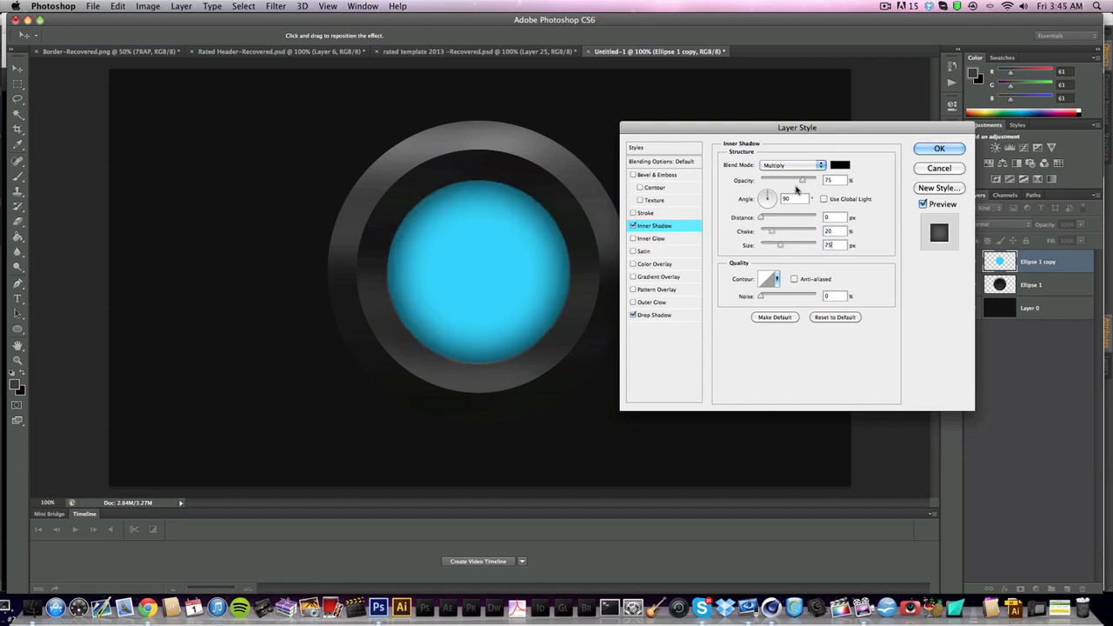
{"action": "left_click_drag", "start_coordinate": [802, 182], "coordinate": [869, 186]}
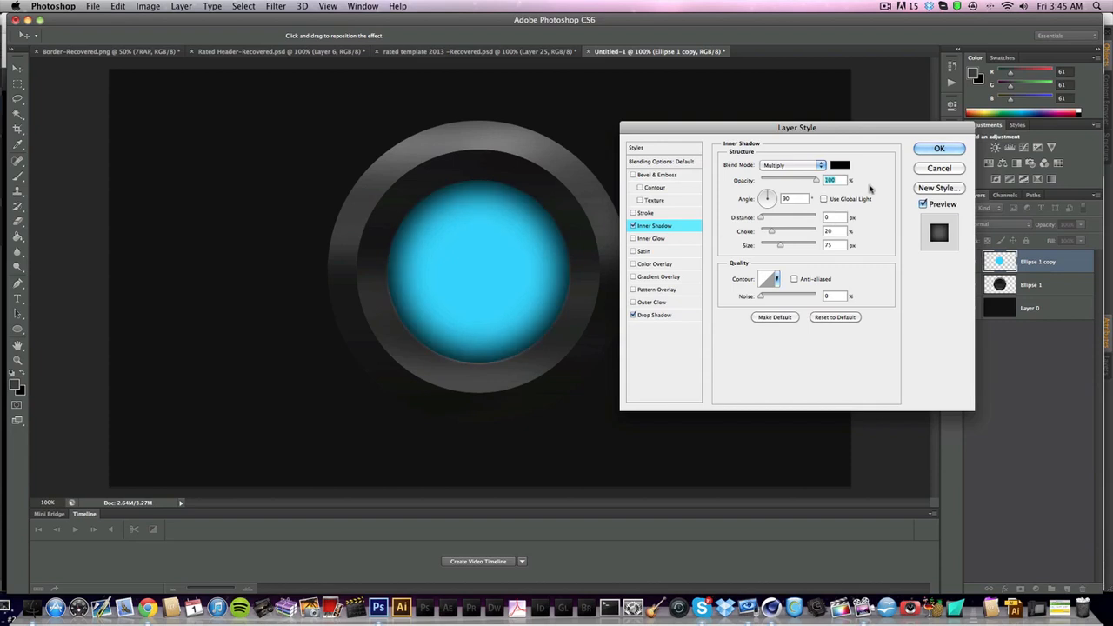
{"action": "key", "text": "Return"}
{"action": "left_click", "coordinate": [1093, 264]}
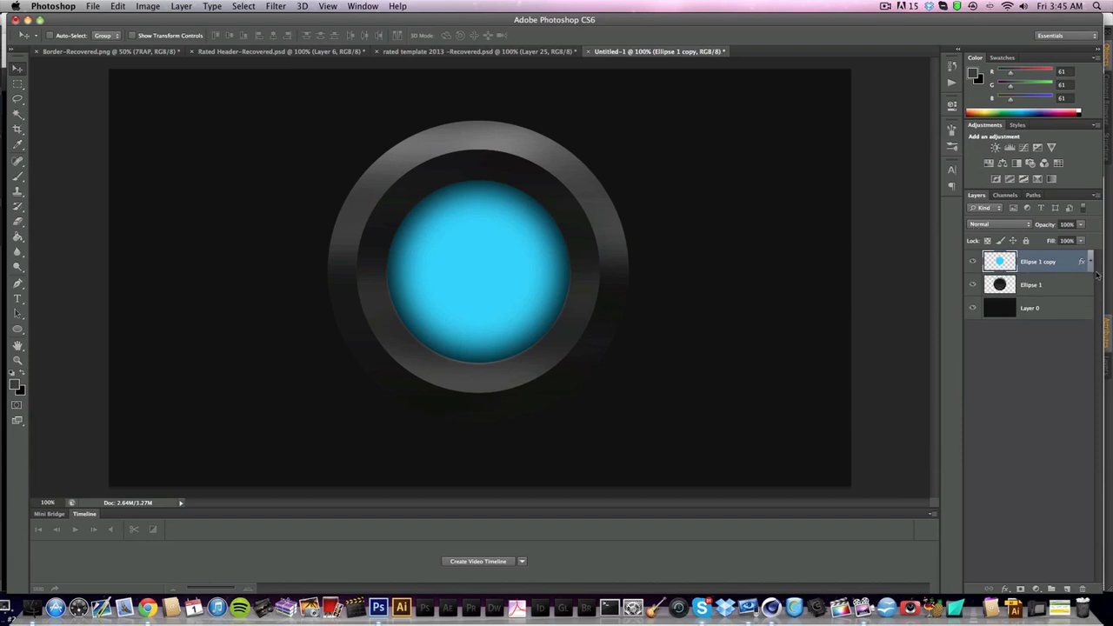
Step: Create a new layer clipped to Ellipse 1 copy and set up a soft round brush at 150 px
{"action": "left_click", "coordinate": [1067, 589]}
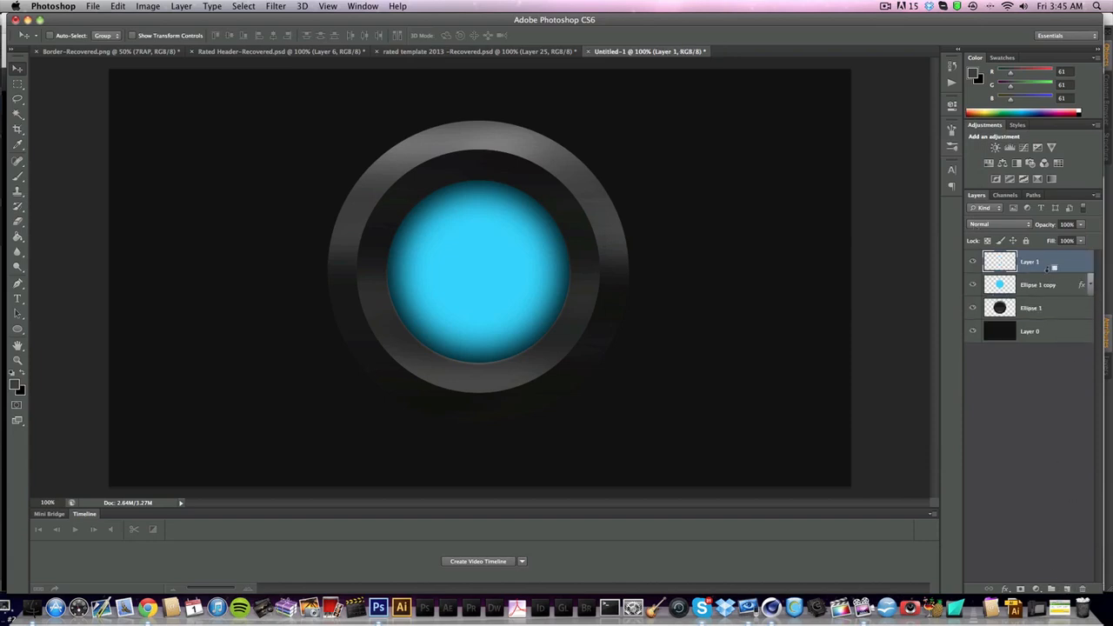
{"action": "left_click", "coordinate": [1051, 270], "text": "alt"}
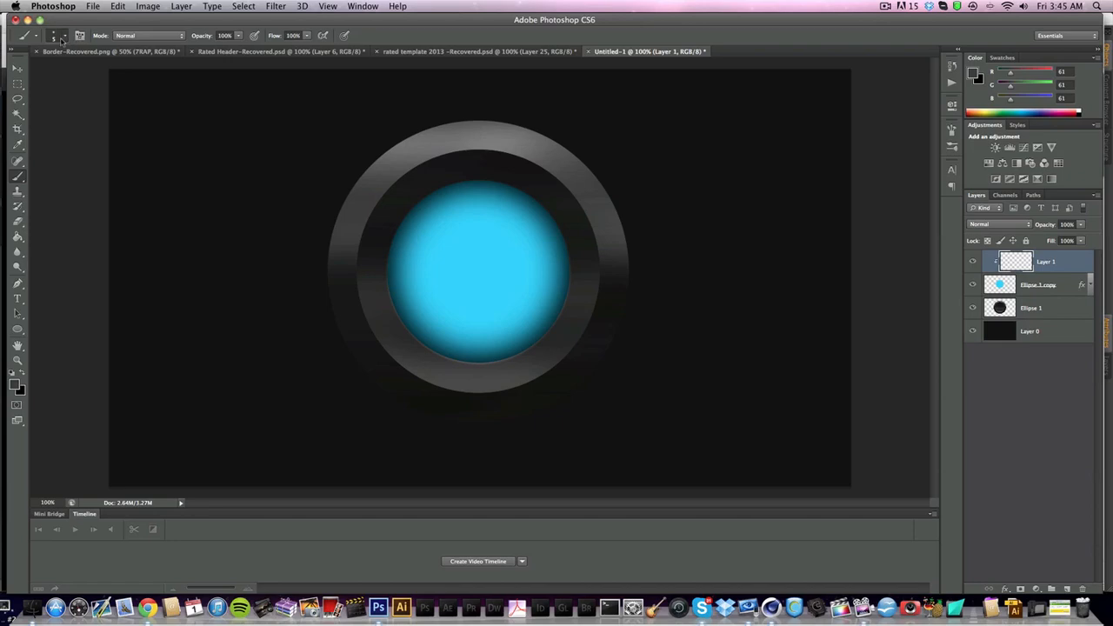
{"action": "left_click", "coordinate": [62, 38]}
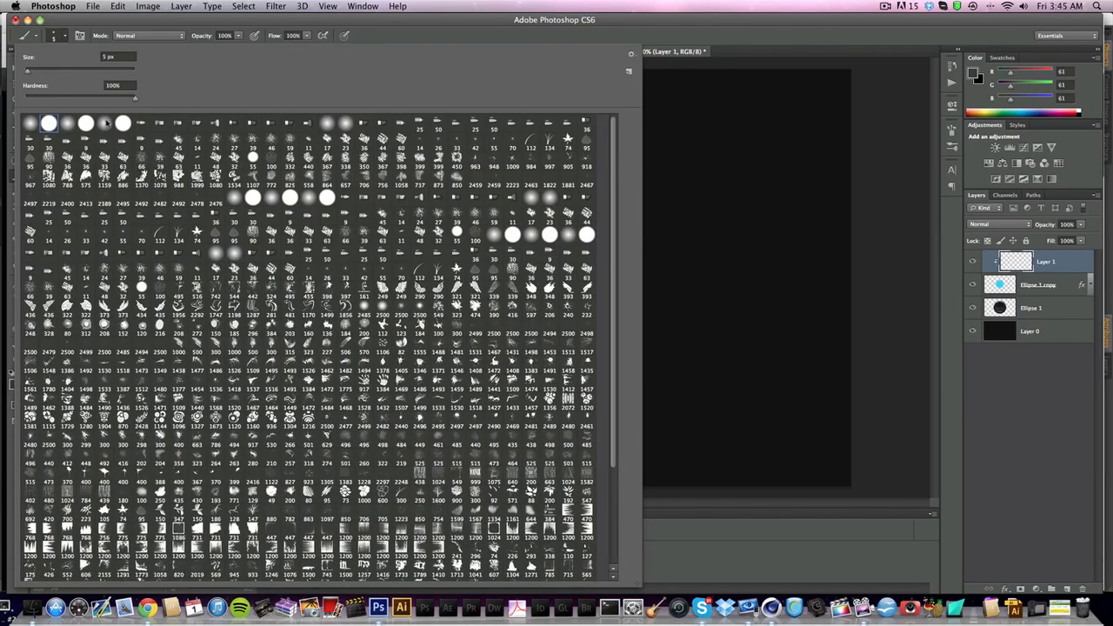
{"action": "left_click", "coordinate": [105, 123]}
{"action": "left_click", "coordinate": [119, 56]}
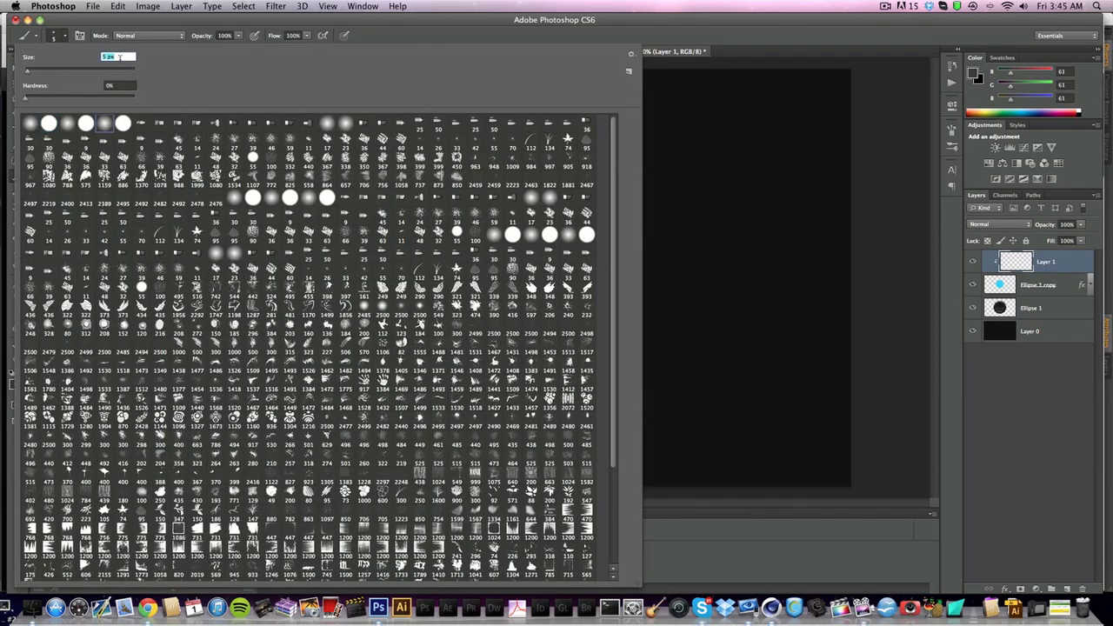
{"action": "type", "text": "150"}
{"action": "key", "text": "Return"}
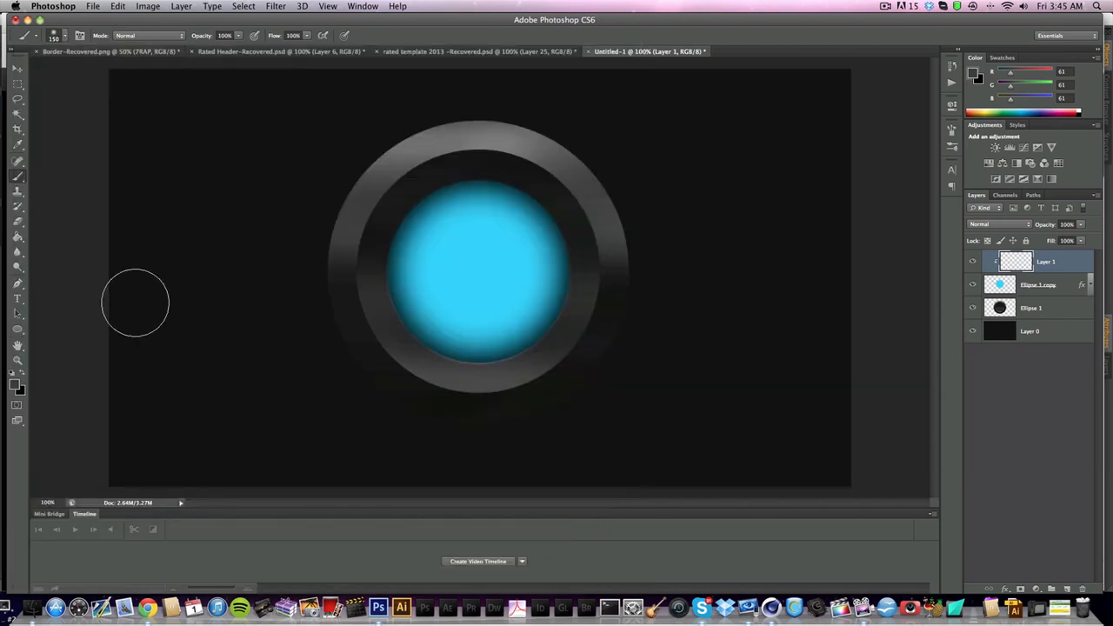
Step: Paint black (#000000) around the inside edge of the blue circle and set the new layer's opacity to 50%
{"action": "left_click", "coordinate": [14, 385]}
{"action": "left_click_drag", "start_coordinate": [476, 322], "coordinate": [657, 401]}
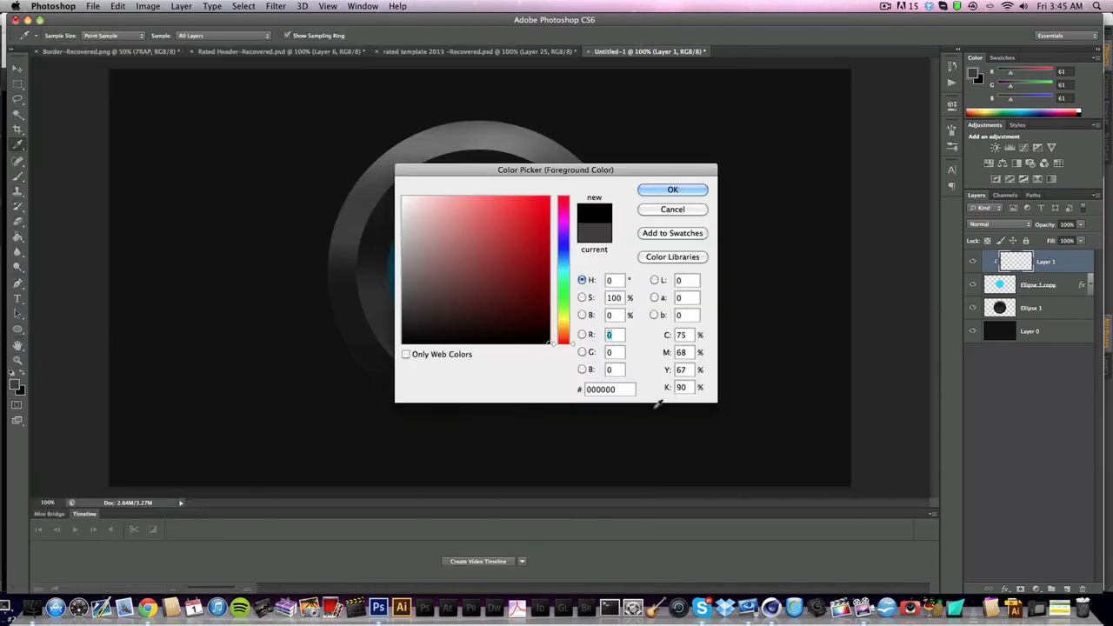
{"action": "key", "text": "Return"}
{"action": "mouse_move", "coordinate": [466, 161]}
{"action": "left_mouse_down"}
{"action": "mouse_move", "coordinate": [399, 167]}
{"action": "mouse_move", "coordinate": [368, 234]}
{"action": "mouse_move", "coordinate": [370, 311]}
{"action": "mouse_move", "coordinate": [430, 374]}
{"action": "mouse_move", "coordinate": [547, 385]}
{"action": "mouse_move", "coordinate": [579, 318]}
{"action": "mouse_move", "coordinate": [580, 237]}
{"action": "mouse_move", "coordinate": [510, 164]}
{"action": "mouse_move", "coordinate": [409, 172]}
{"action": "mouse_move", "coordinate": [357, 252]}
{"action": "mouse_move", "coordinate": [367, 352]}
{"action": "mouse_move", "coordinate": [477, 389]}
{"action": "mouse_move", "coordinate": [568, 360]}
{"action": "left_mouse_up"}
{"action": "left_click", "coordinate": [1068, 225]}
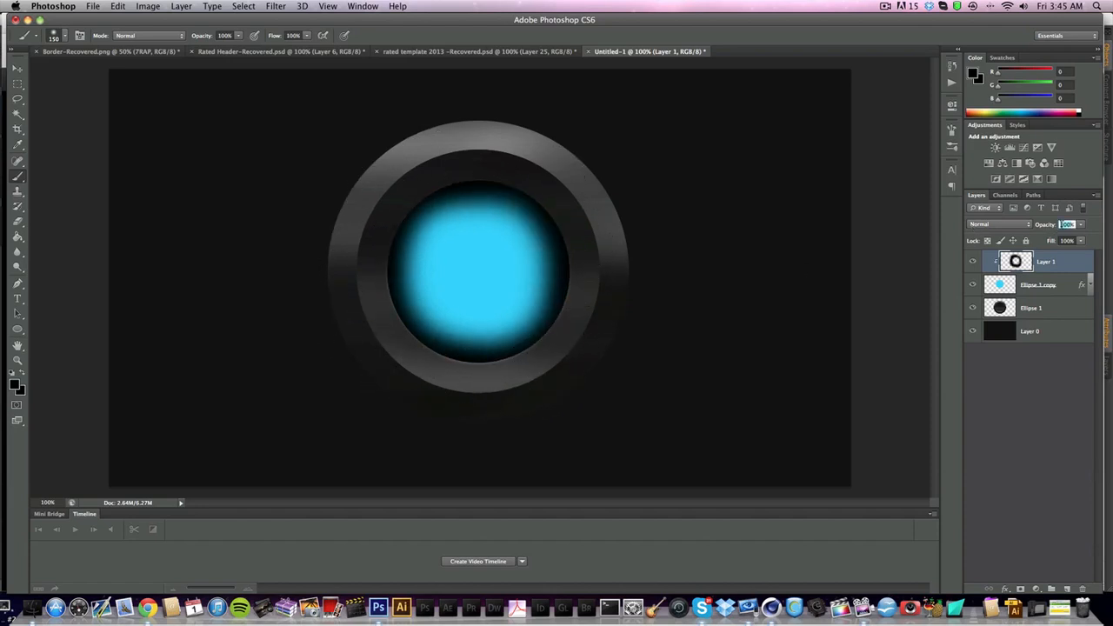
{"action": "type", "text": "50"}
{"action": "key", "text": "Return"}
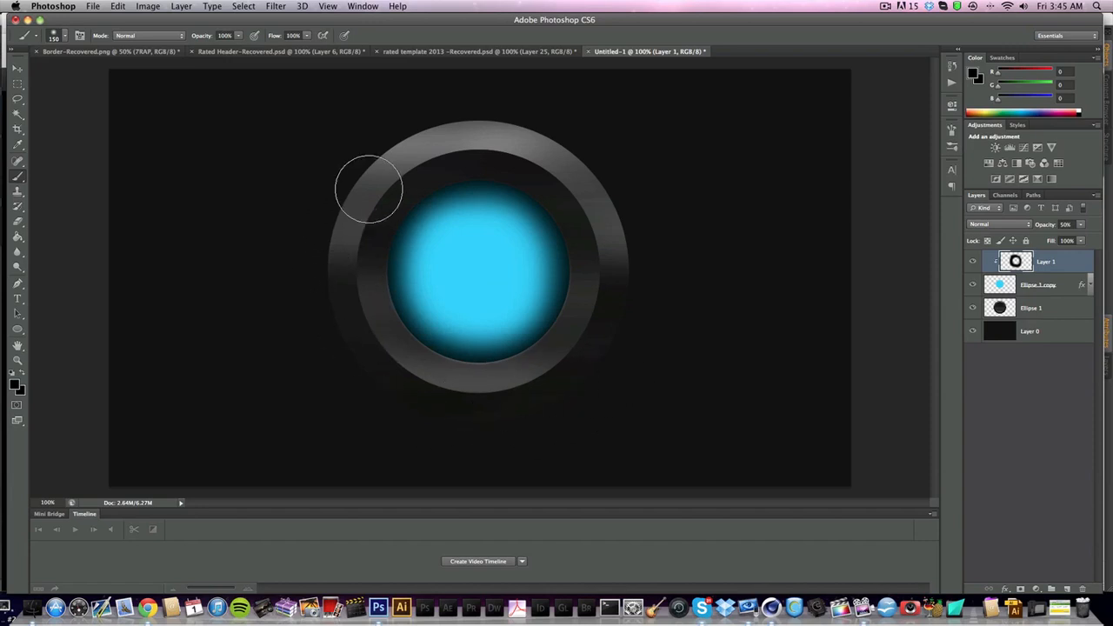
Step: Paint more black along the blue circle's upper-left edge and merge the shading layer into Ellipse 1 copy
{"action": "mouse_move", "coordinate": [518, 143]}
{"action": "left_mouse_down"}
{"action": "mouse_move", "coordinate": [434, 144]}
{"action": "mouse_move", "coordinate": [584, 179]}
{"action": "mouse_move", "coordinate": [598, 340]}
{"action": "mouse_move", "coordinate": [482, 413]}
{"action": "mouse_move", "coordinate": [376, 402]}
{"action": "mouse_move", "coordinate": [345, 239]}
{"action": "left_mouse_up"}
{"action": "left_click", "coordinate": [21, 69]}
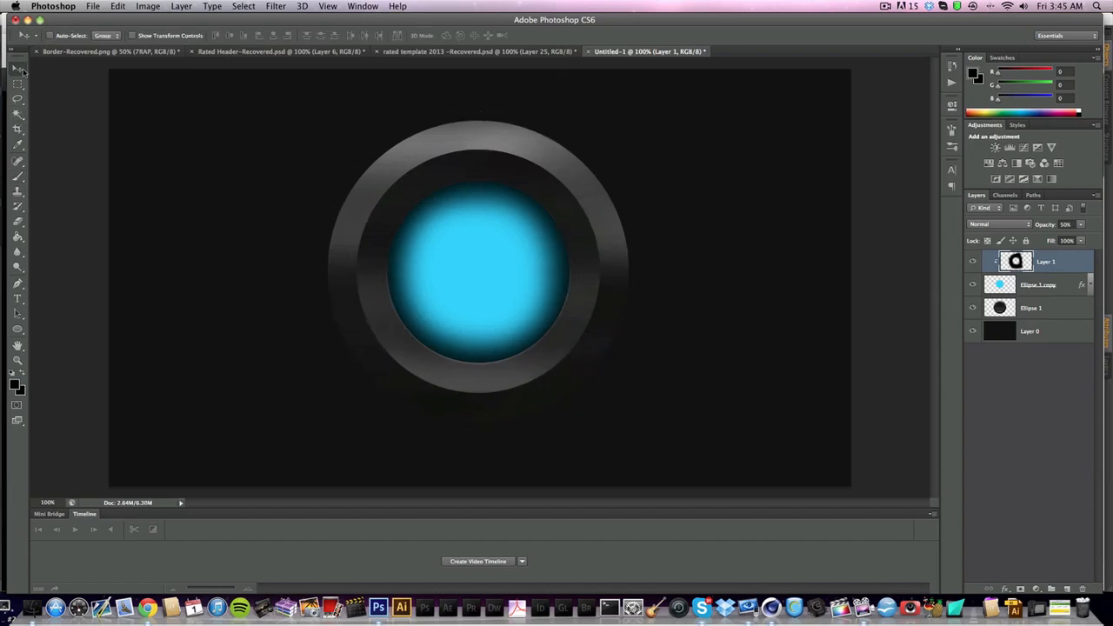
{"action": "right_click", "coordinate": [1055, 273]}
{"action": "left_click", "coordinate": [934, 431]}
Step: Create a new layer above Ellipse 1 and clip it to the ring
{"action": "left_click", "coordinate": [1029, 285]}
{"action": "left_click", "coordinate": [972, 285]}
{"action": "left_click", "coordinate": [973, 285]}
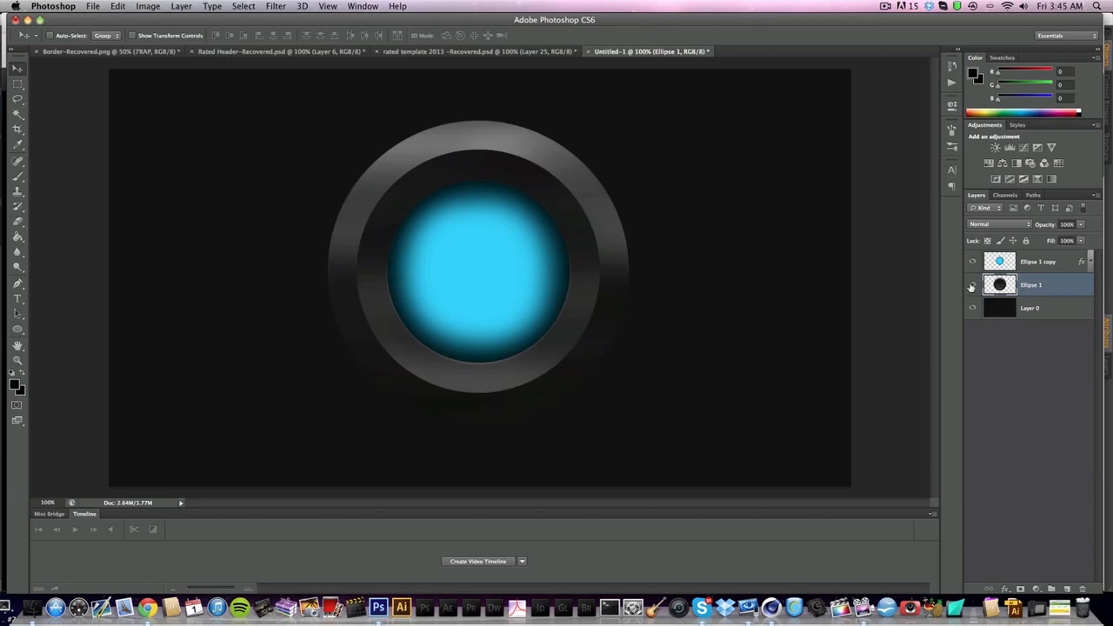
{"action": "left_click", "coordinate": [1068, 588]}
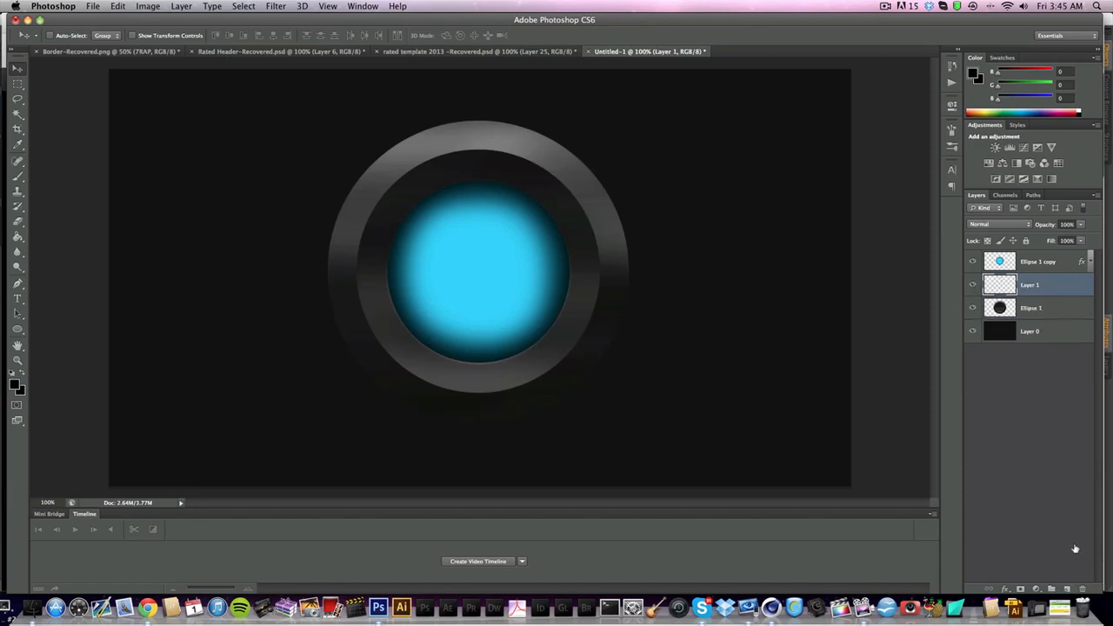
{"action": "left_click", "coordinate": [1050, 296], "text": "alt"}
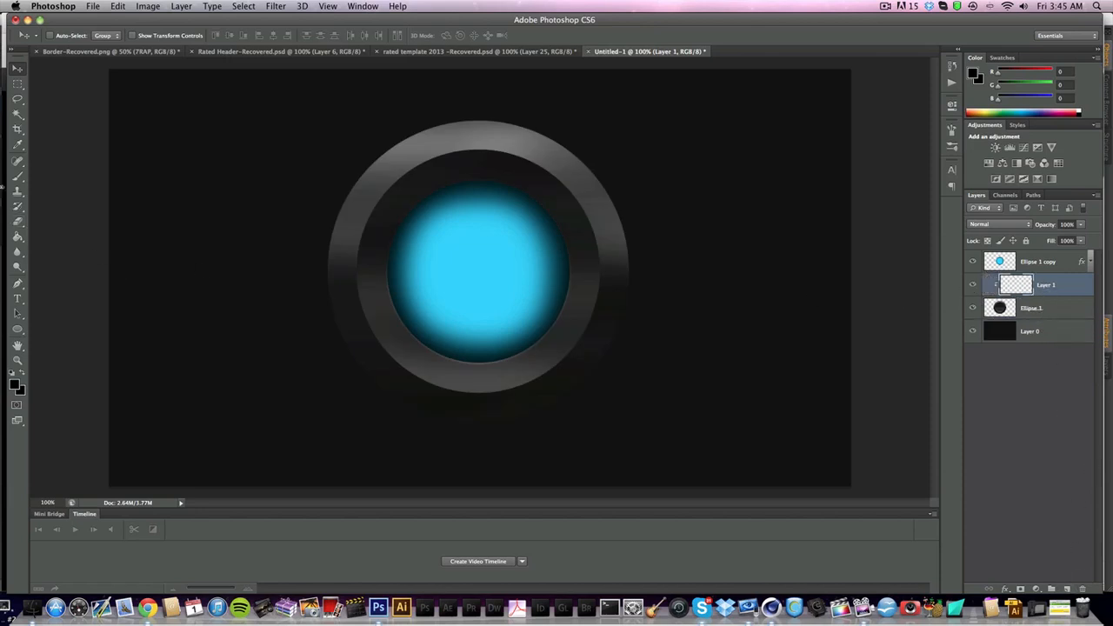
Step: Set the foreground color to white and choose a 367 px grunge texture brush
{"action": "left_click", "coordinate": [17, 178]}
{"action": "left_click", "coordinate": [15, 383]}
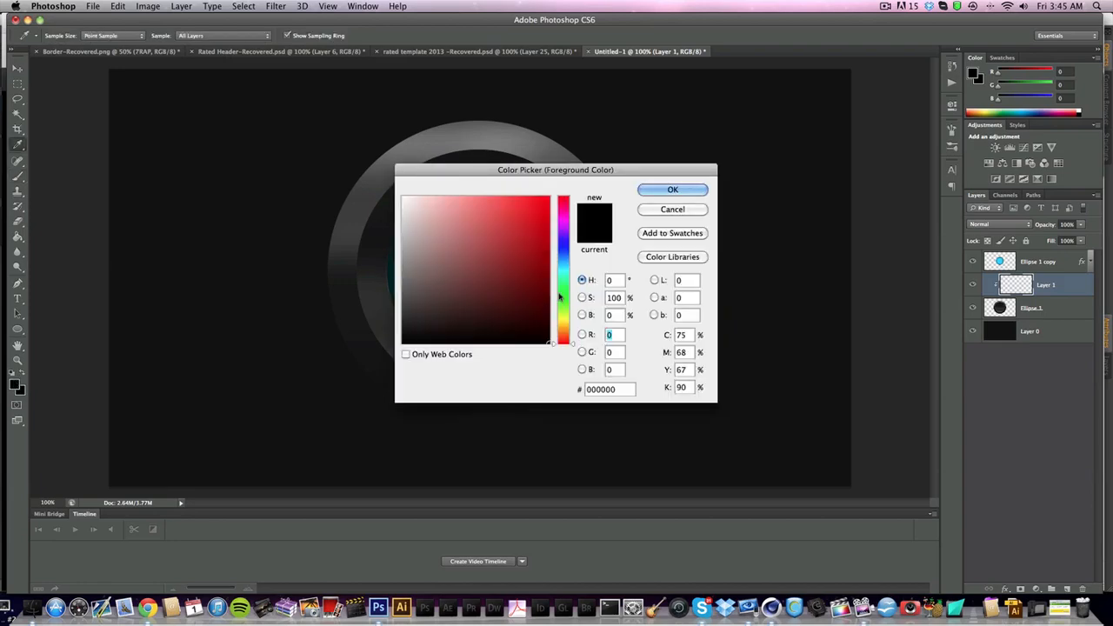
{"action": "left_click_drag", "start_coordinate": [426, 227], "coordinate": [243, 124]}
{"action": "key", "text": "Return"}
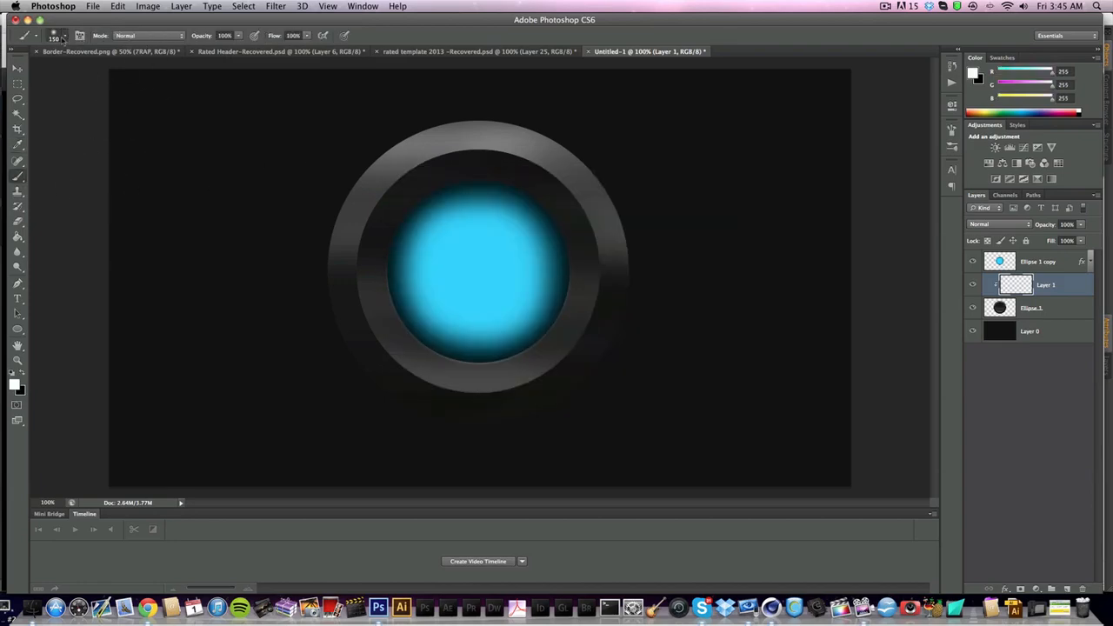
{"action": "right_click", "coordinate": [661, 293]}
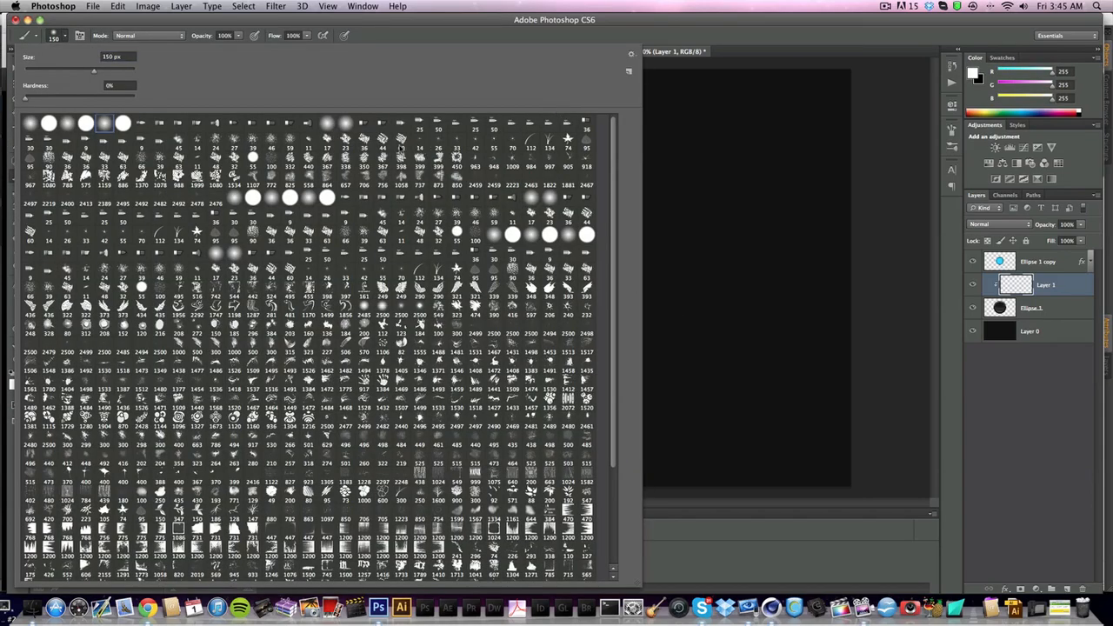
{"action": "left_click", "coordinate": [382, 155]}
{"action": "left_click", "coordinate": [384, 25]}
Step: Paint white grunge texture all the way around the ring on Layer 1 with the 367 px brush
{"action": "left_click", "coordinate": [425, 197]}
{"action": "left_click", "coordinate": [344, 349]}
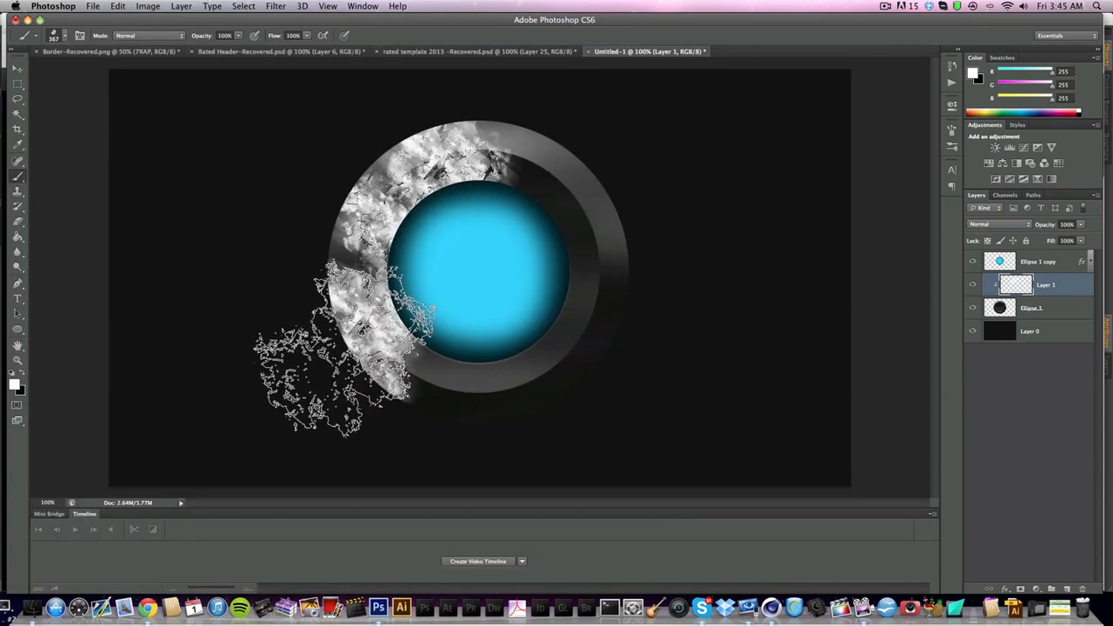
{"action": "left_click", "coordinate": [530, 414]}
{"action": "left_click", "coordinate": [438, 357]}
{"action": "left_click", "coordinate": [609, 276]}
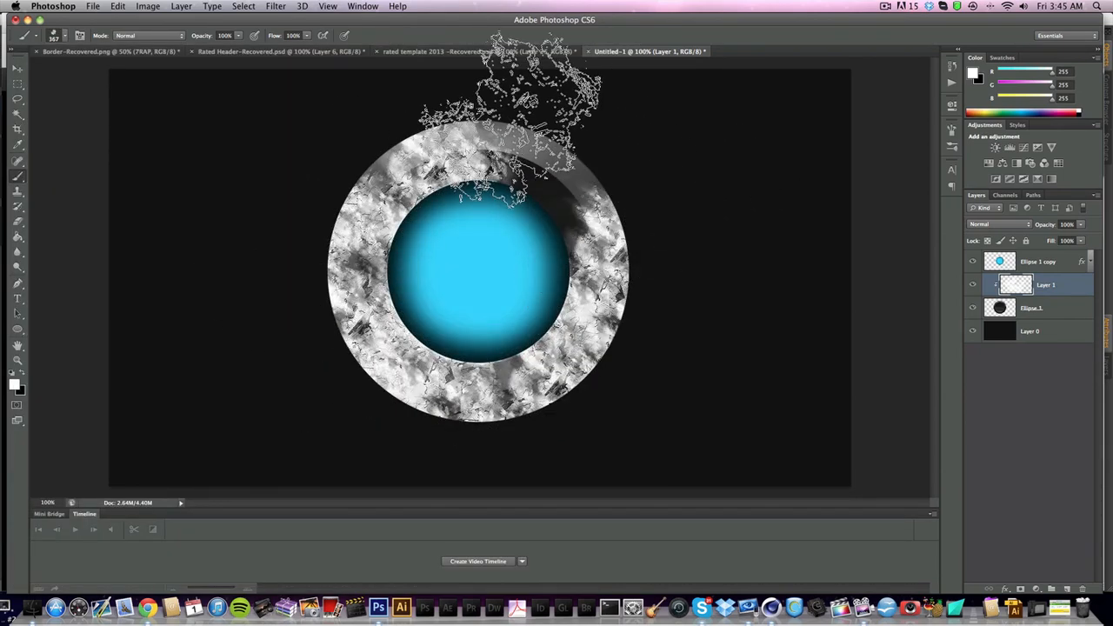
{"action": "left_click", "coordinate": [523, 140]}
{"action": "left_click", "coordinate": [575, 186]}
{"action": "left_click", "coordinate": [380, 181]}
Step: Set Layer 1's blend mode to Overlay and its opacity to 25%
{"action": "left_click", "coordinate": [1000, 225]}
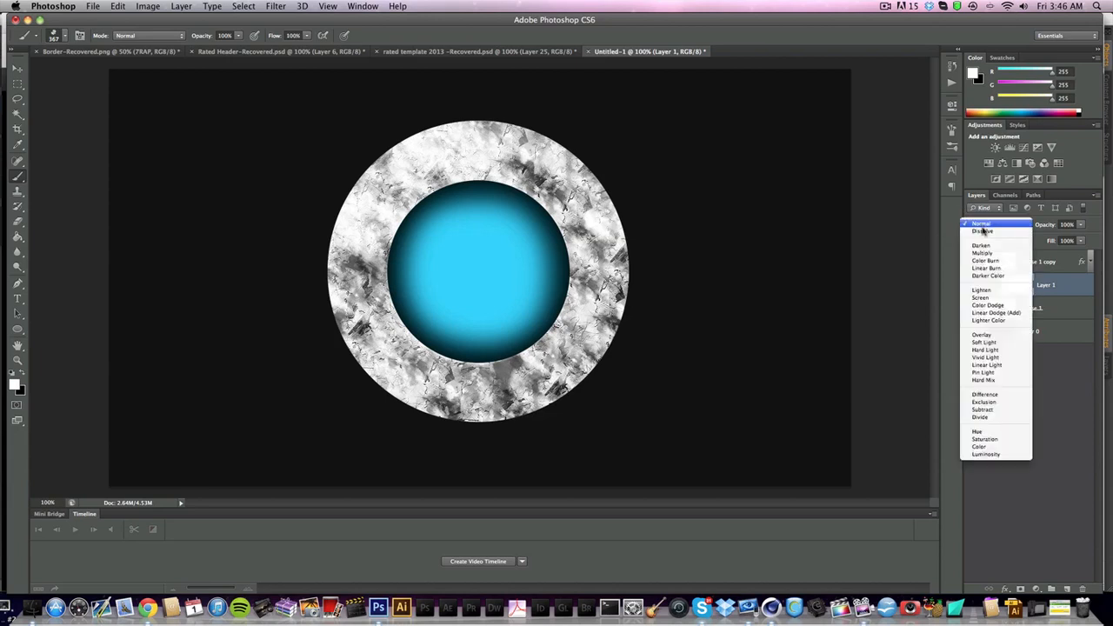
{"action": "left_click", "coordinate": [1083, 233]}
{"action": "left_click", "coordinate": [1063, 225]}
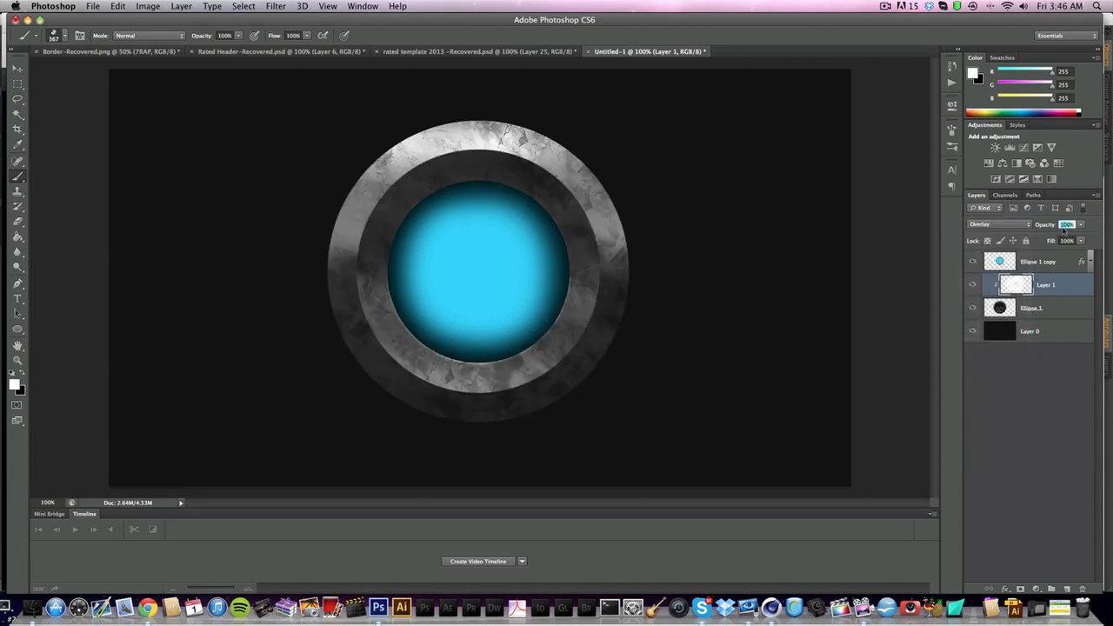
{"action": "type", "text": "25"}
{"action": "key", "text": "Return"}
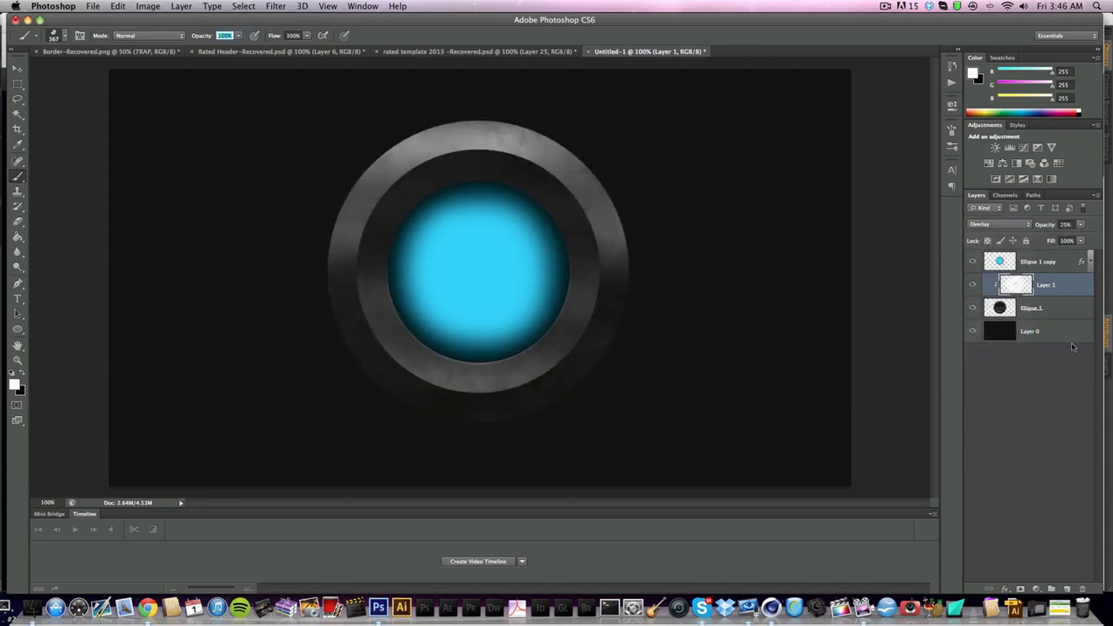
Step: Create a new layer clipped above Layer 1, paint grunge texture around the ring on it, and invert its colors
{"action": "left_click", "coordinate": [1068, 589]}
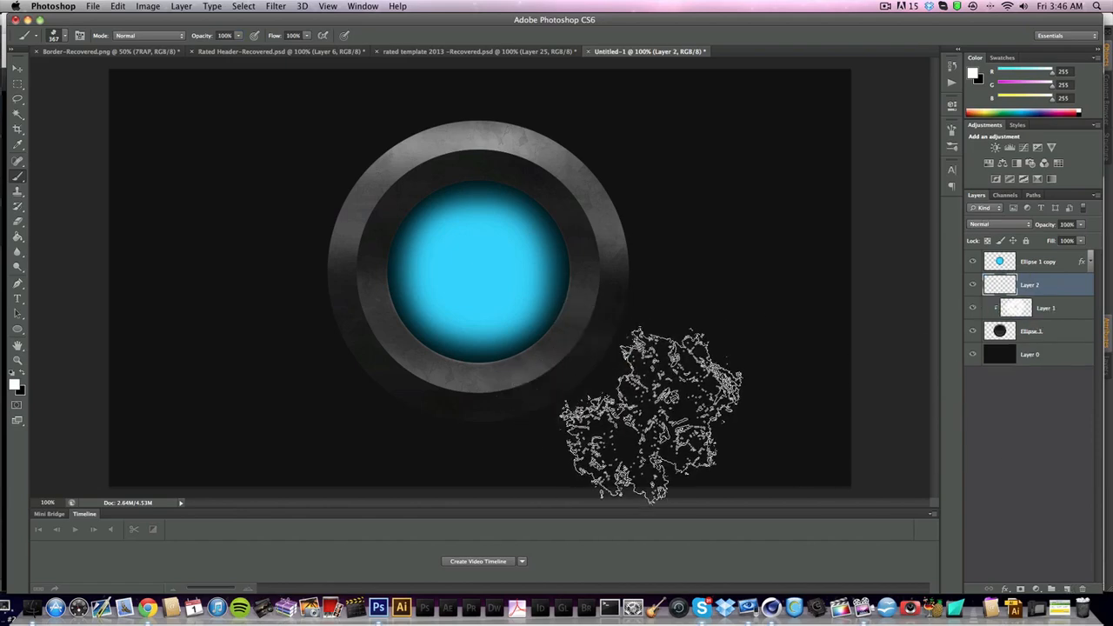
{"action": "left_click", "coordinate": [1048, 296], "text": "alt"}
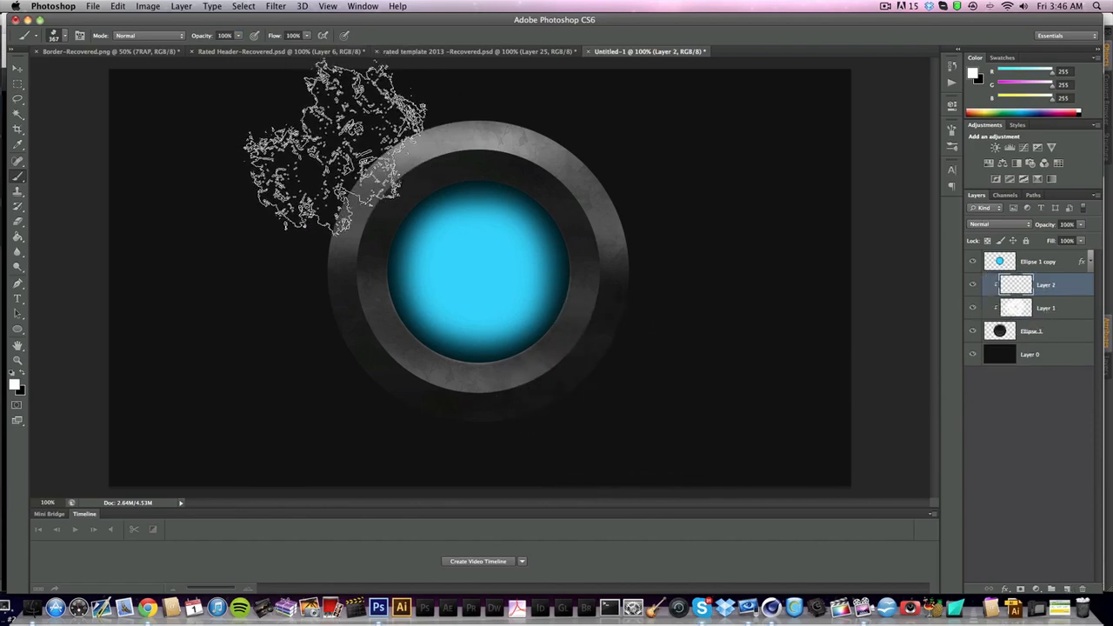
{"action": "left_click_drag", "start_coordinate": [322, 143], "coordinate": [318, 309]}
{"action": "mouse_move", "coordinate": [456, 395]}
{"action": "left_mouse_down"}
{"action": "mouse_move", "coordinate": [440, 149]}
{"action": "mouse_move", "coordinate": [676, 212]}
{"action": "mouse_move", "coordinate": [510, 318]}
{"action": "mouse_move", "coordinate": [539, 233]}
{"action": "mouse_move", "coordinate": [470, 96]}
{"action": "mouse_move", "coordinate": [543, 335]}
{"action": "mouse_move", "coordinate": [600, 139]}
{"action": "left_mouse_up"}
{"action": "key", "text": "super+i"}
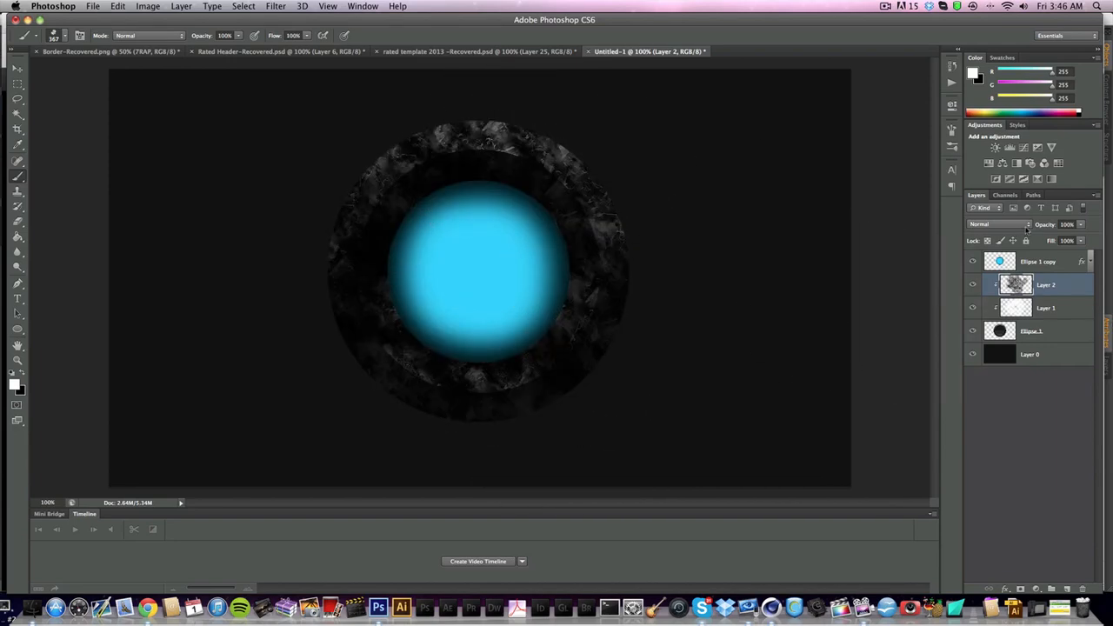
Step: Set Layer 2's opacity to 25% and merge both texture layers down into Ellipse 1
{"action": "left_click", "coordinate": [1067, 225]}
{"action": "type", "text": "25"}
{"action": "key", "text": "Return"}
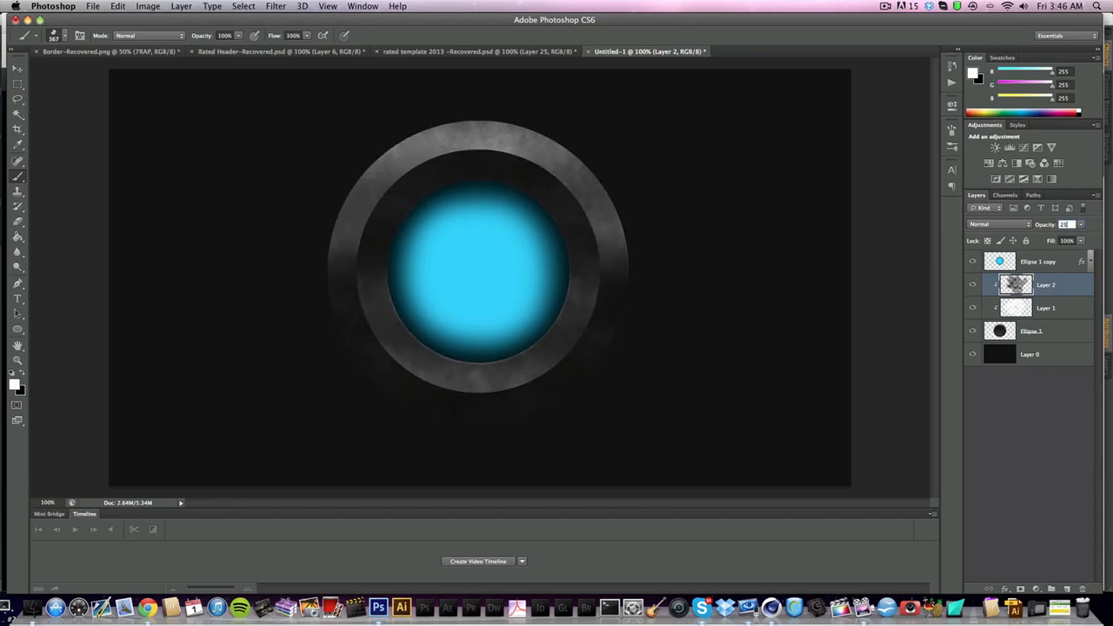
{"action": "key", "text": "Return"}
{"action": "right_click", "coordinate": [1049, 287]}
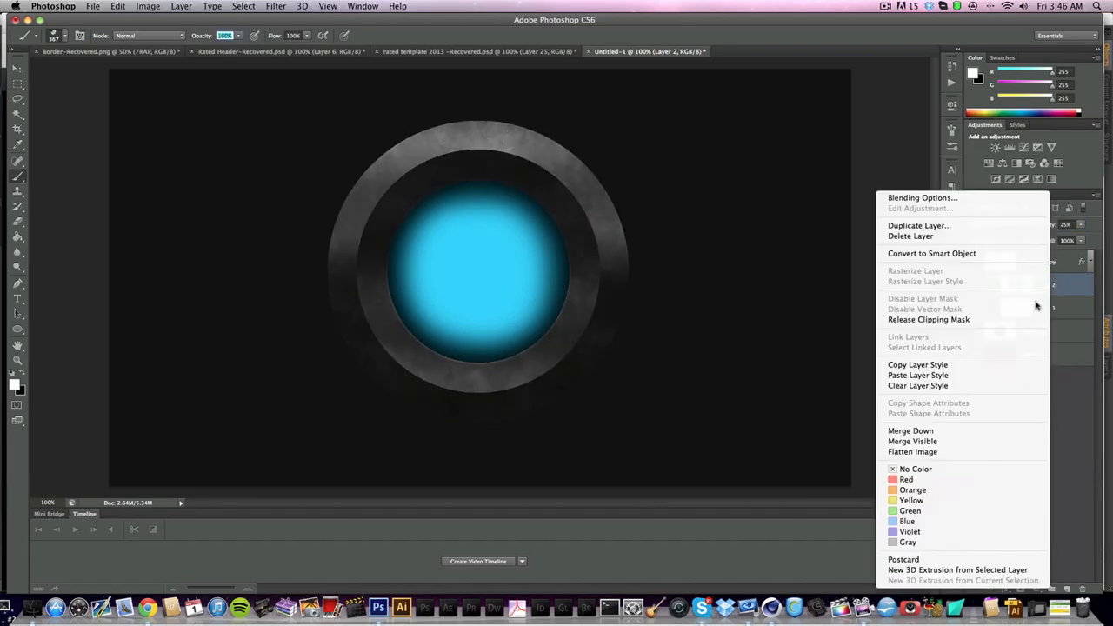
{"action": "left_click", "coordinate": [906, 431]}
{"action": "right_click", "coordinate": [1039, 296]}
{"action": "left_click", "coordinate": [907, 431]}
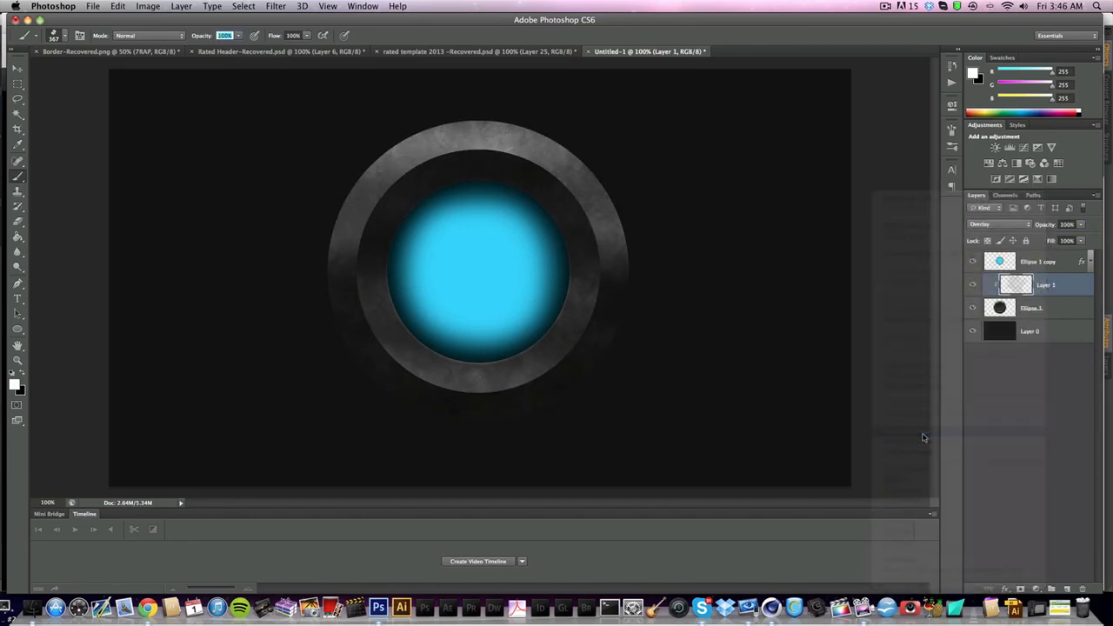
Step: Switch to the Move tool and duplicate the blue circle layer Ellipse 1 copy
{"action": "left_click", "coordinate": [17, 70]}
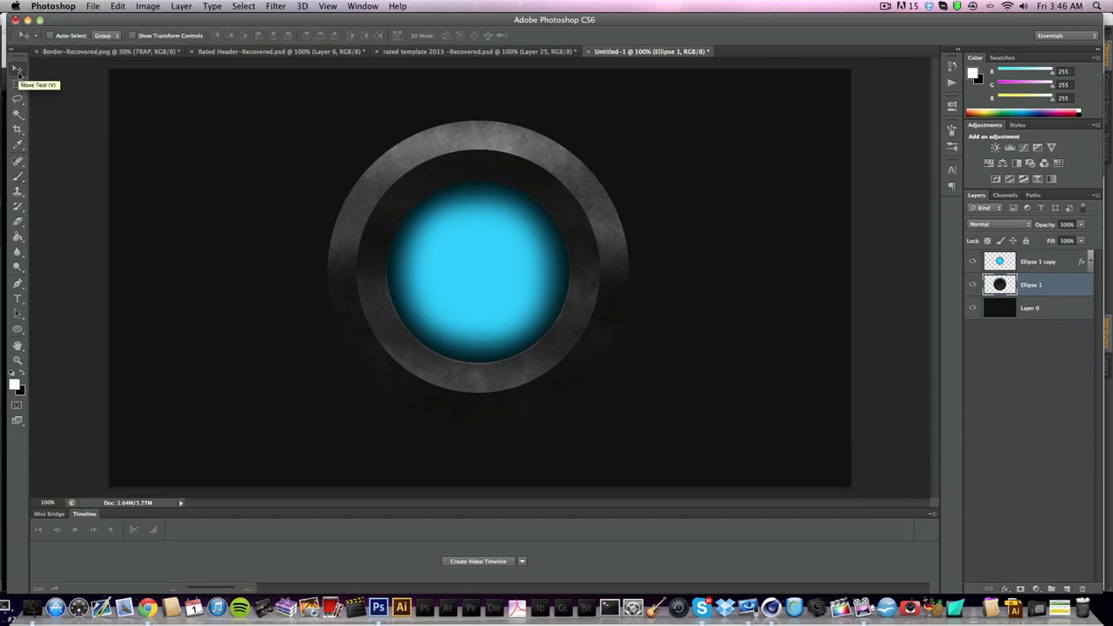
{"action": "left_click", "coordinate": [1028, 269]}
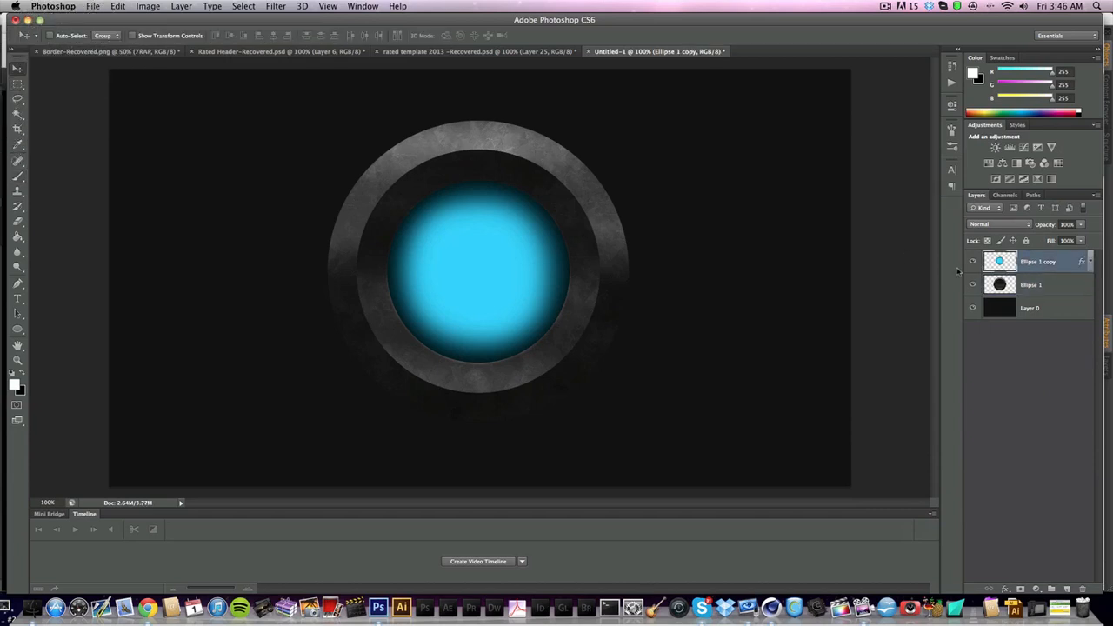
{"action": "left_click", "coordinate": [973, 261]}
{"action": "left_click", "coordinate": [973, 262]}
{"action": "key", "text": "super+j"}
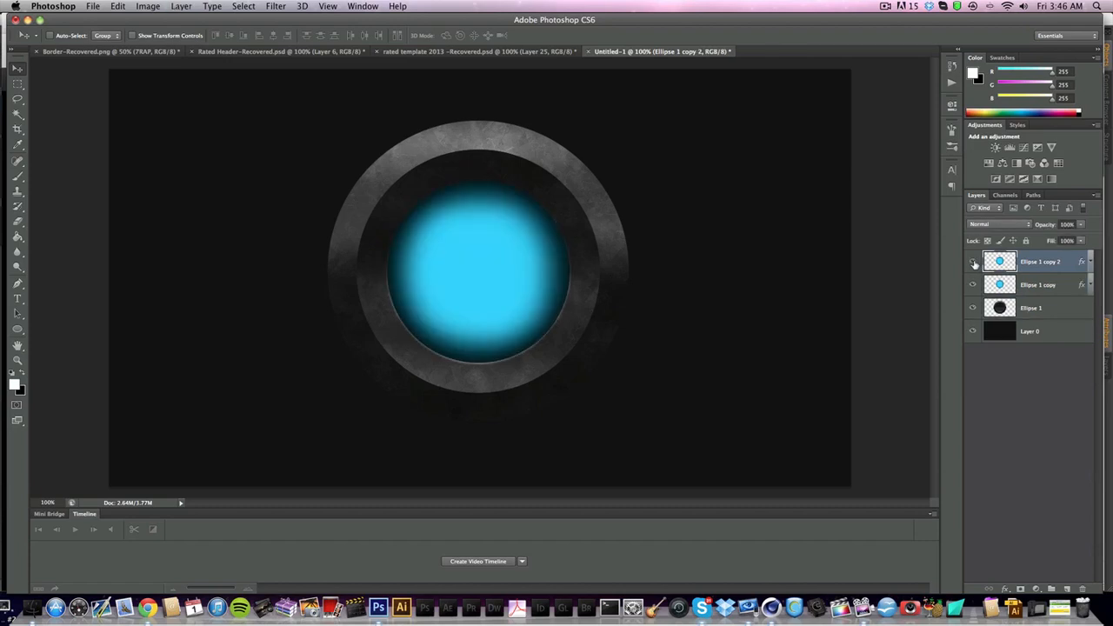
Step: Turn off the Inner Shadow and Drop Shadow effects on Ellipse 1 copy 2 and set its fill to 0%
{"action": "left_click", "coordinate": [1089, 262]}
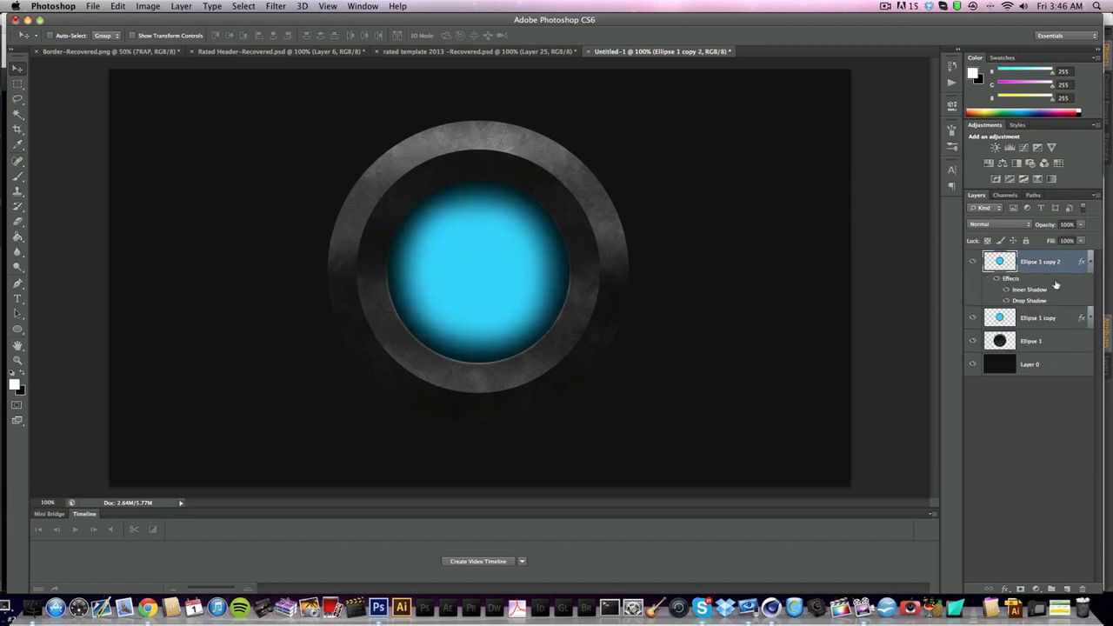
{"action": "left_click", "coordinate": [1007, 300]}
{"action": "left_click", "coordinate": [1006, 289]}
{"action": "left_click", "coordinate": [1090, 262]}
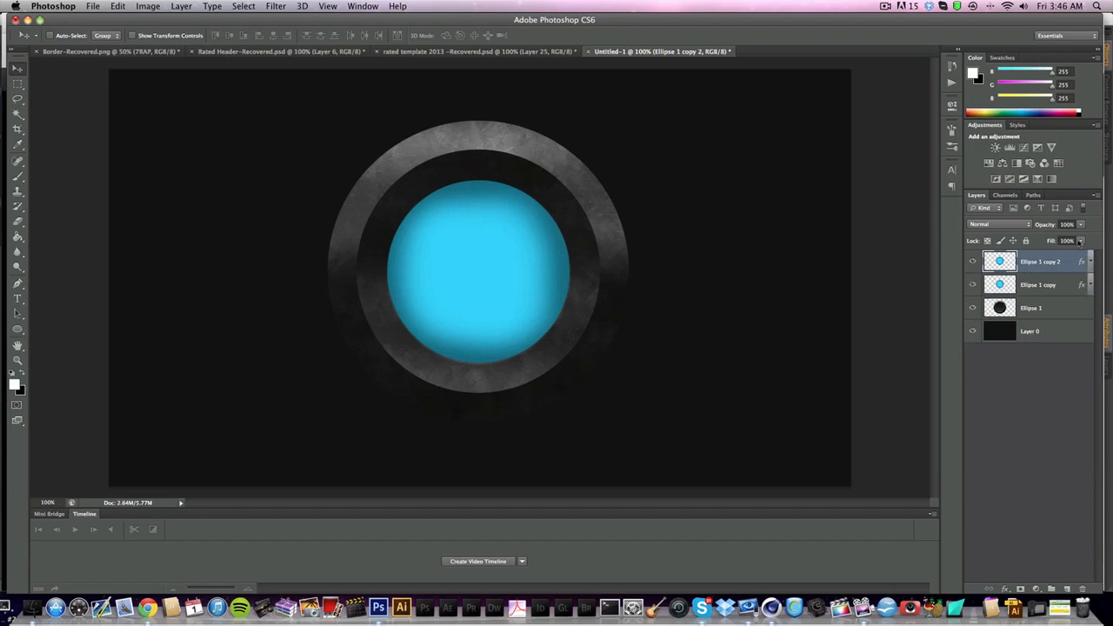
{"action": "left_click_drag", "start_coordinate": [1062, 252], "coordinate": [1006, 253]}
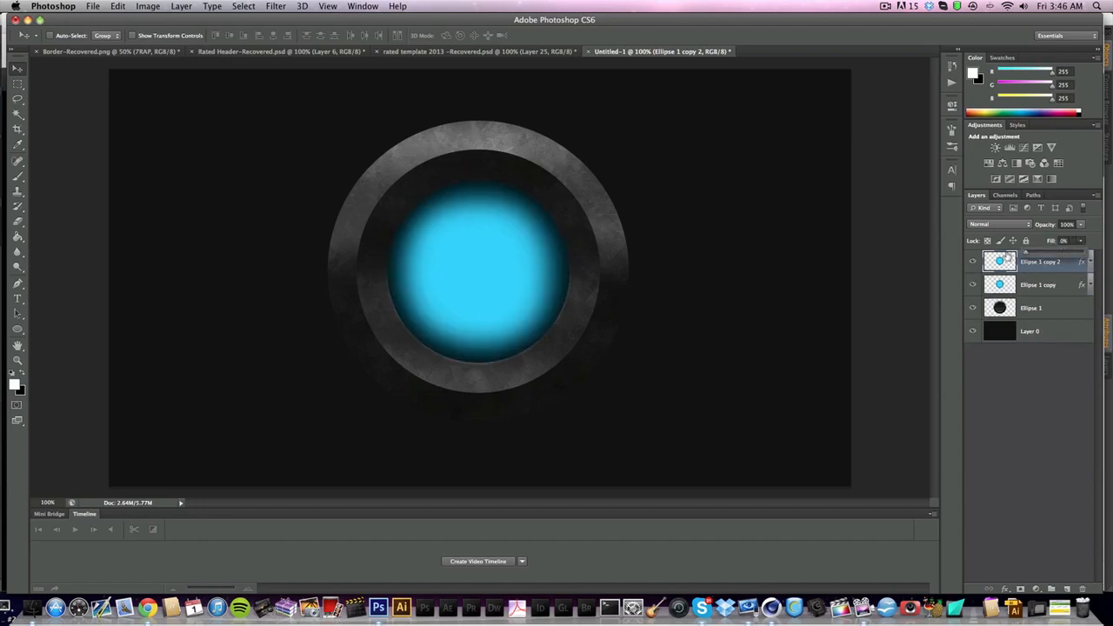
Step: Give Ellipse 1 copy 2 a default drop shadow changed to 0 px distance, 20% spread and 50% opacity
{"action": "left_click", "coordinate": [1004, 589]}
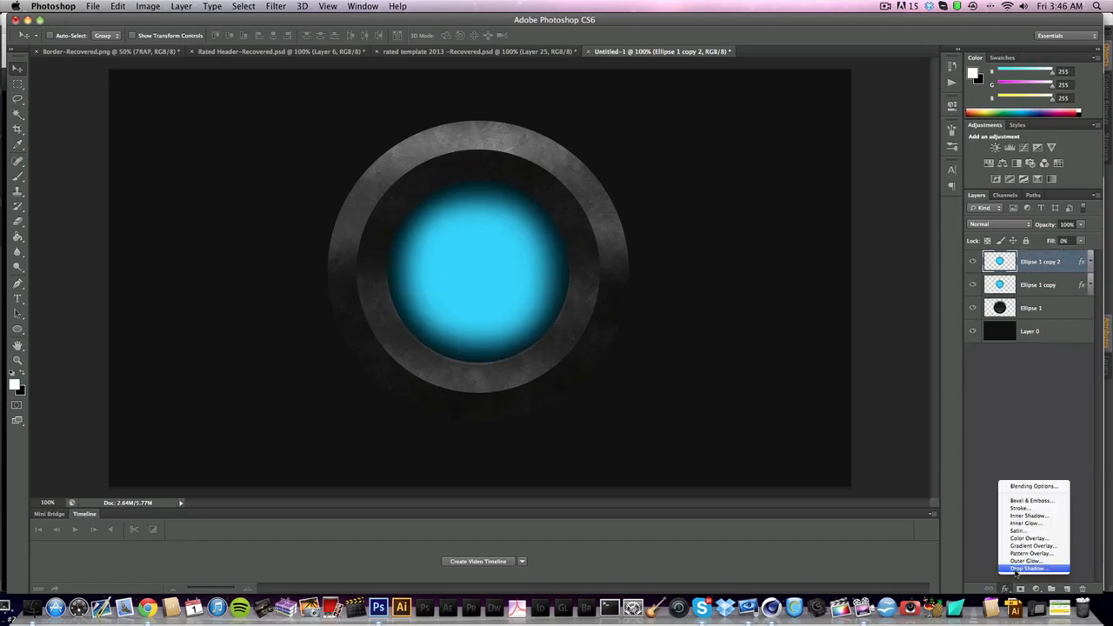
{"action": "left_click", "coordinate": [1017, 573]}
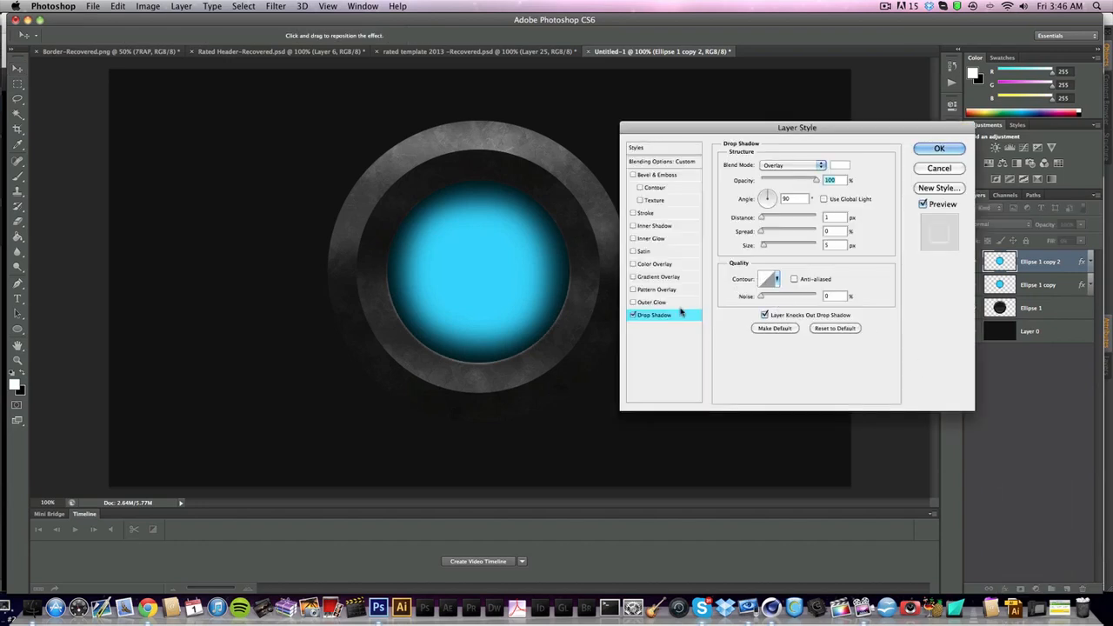
{"action": "left_click", "coordinate": [835, 328]}
{"action": "left_click_drag", "start_coordinate": [830, 217], "coordinate": [789, 238]}
{"action": "type", "text": "020"}
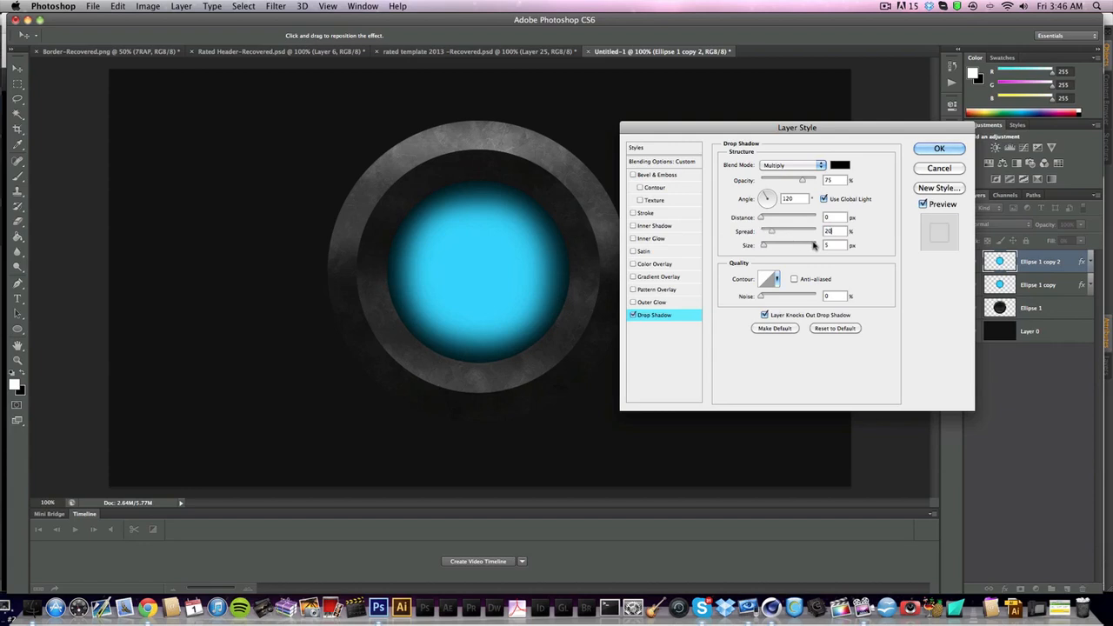
{"action": "left_click_drag", "start_coordinate": [803, 180], "coordinate": [817, 180]}
{"action": "type", "text": "50"}
{"action": "key", "text": "Return"}
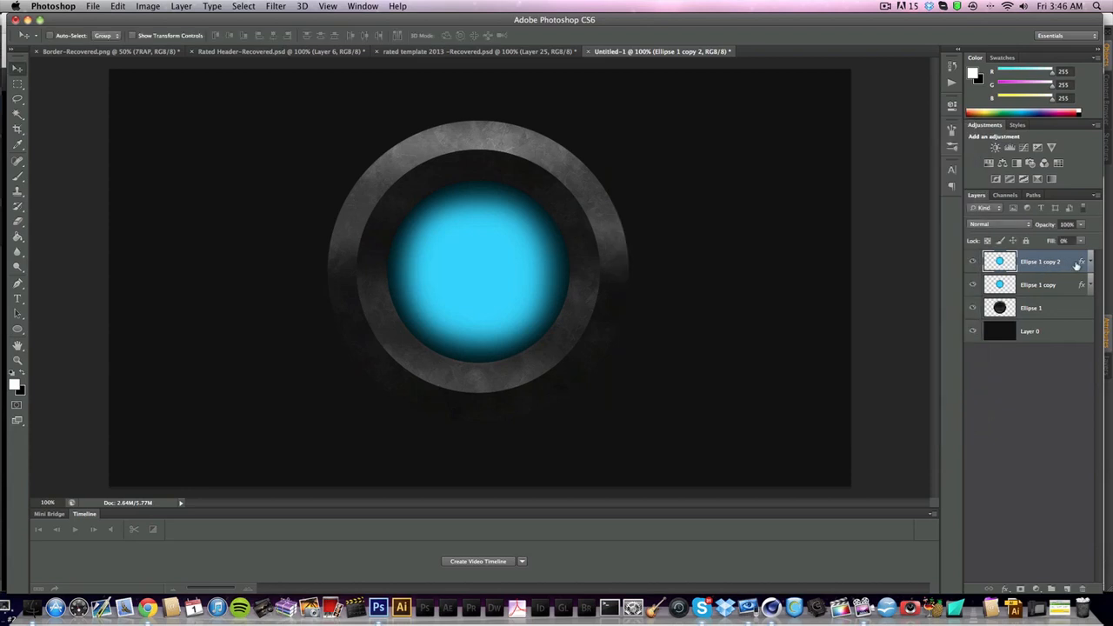
Step: Narrow Ellipse 1 copy 2 horizontally about its center and clip it to Ellipse 1 copy
{"action": "key", "text": "super+t"}
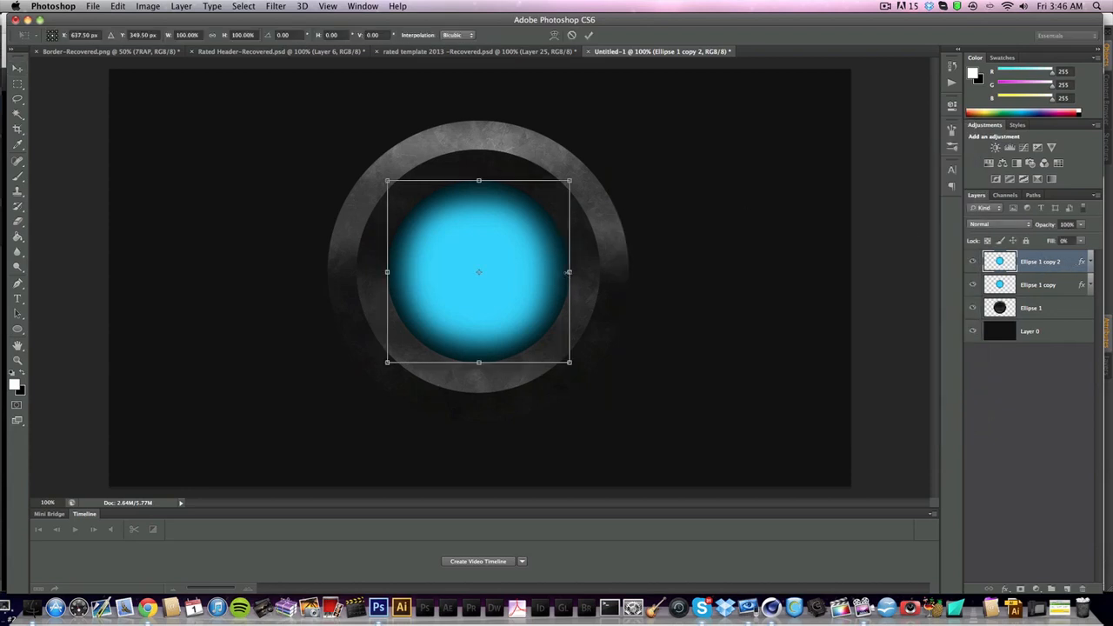
{"action": "left_click_drag", "start_coordinate": [567, 272], "coordinate": [552, 272]}
{"action": "key", "text": "Return"}
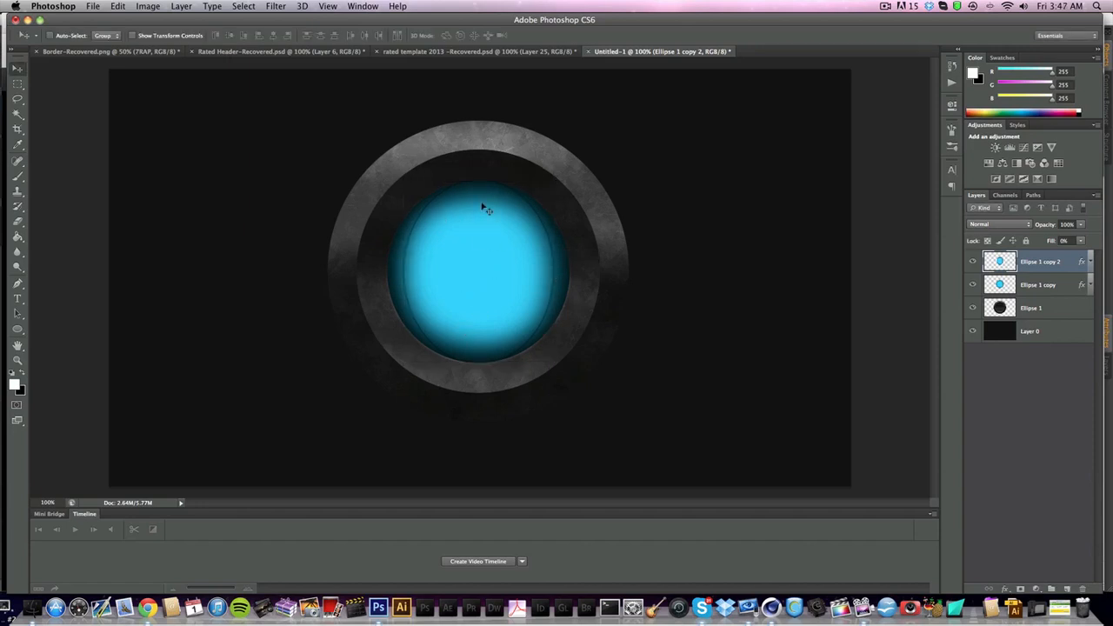
{"action": "left_click", "coordinate": [1056, 270], "text": "alt"}
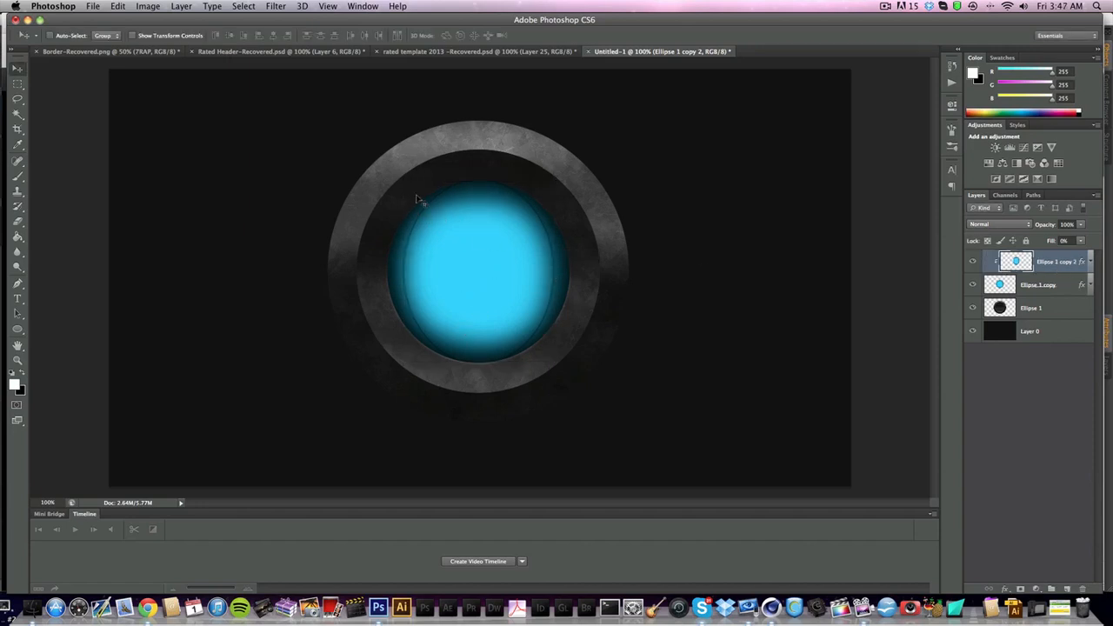
Step: Duplicate the narrowed Ellipse 1 copy 2, clip the duplicate to the blue circle, and narrow it further about its center
{"action": "left_click_drag", "start_coordinate": [515, 298], "coordinate": [452, 341]}
{"action": "key", "text": "super+z"}
{"action": "key", "text": "super+j"}
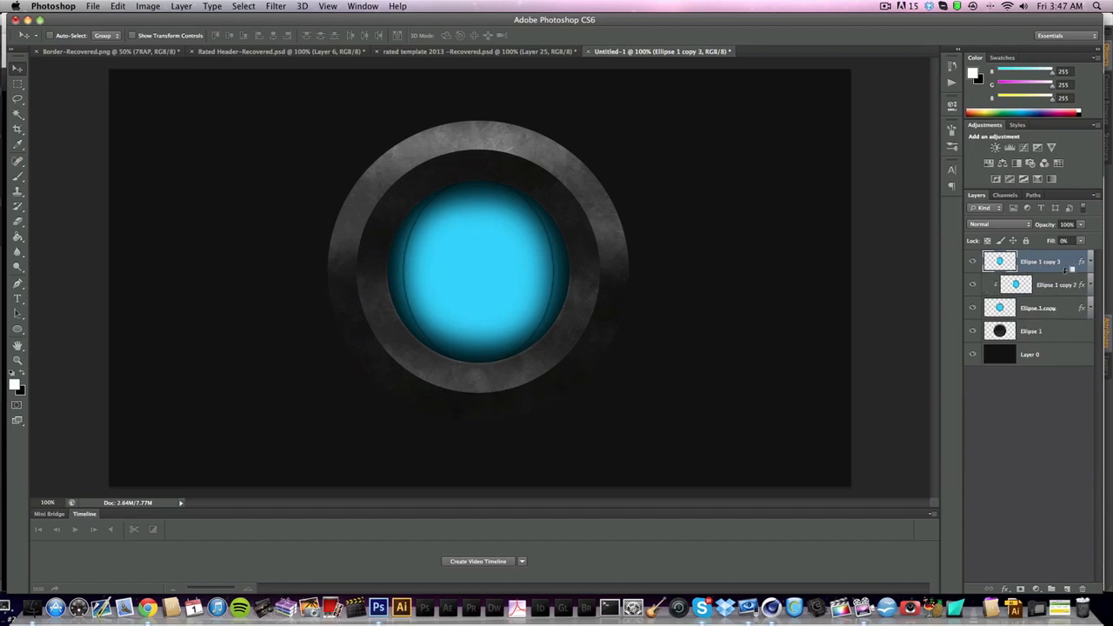
{"action": "key", "text": "super+t"}
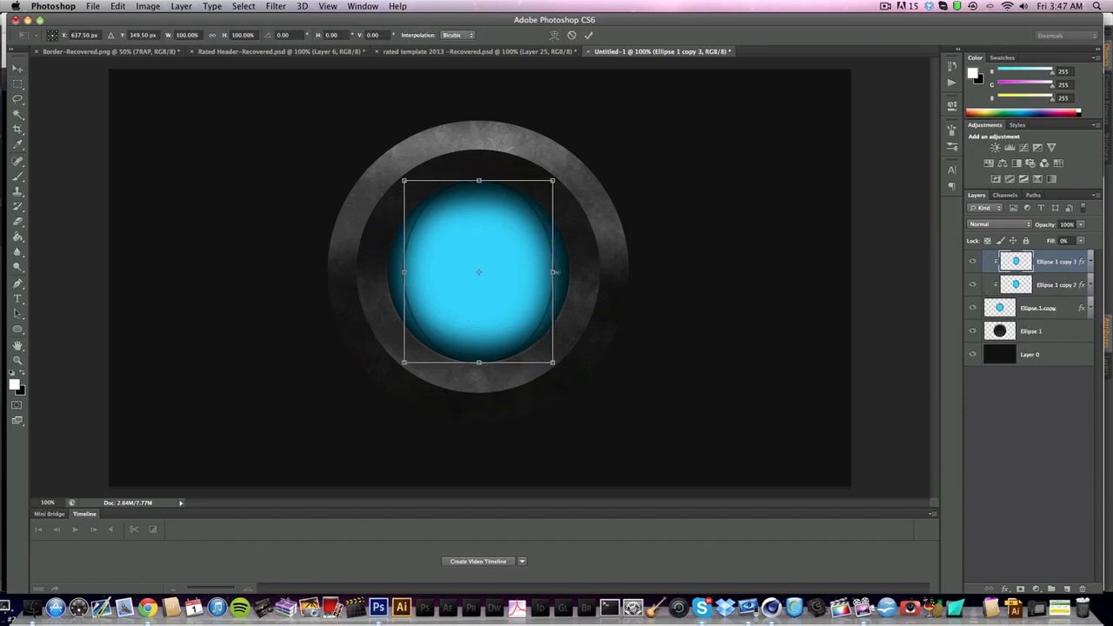
{"action": "left_click_drag", "start_coordinate": [554, 272], "coordinate": [537, 271]}
{"action": "key", "text": "Return"}
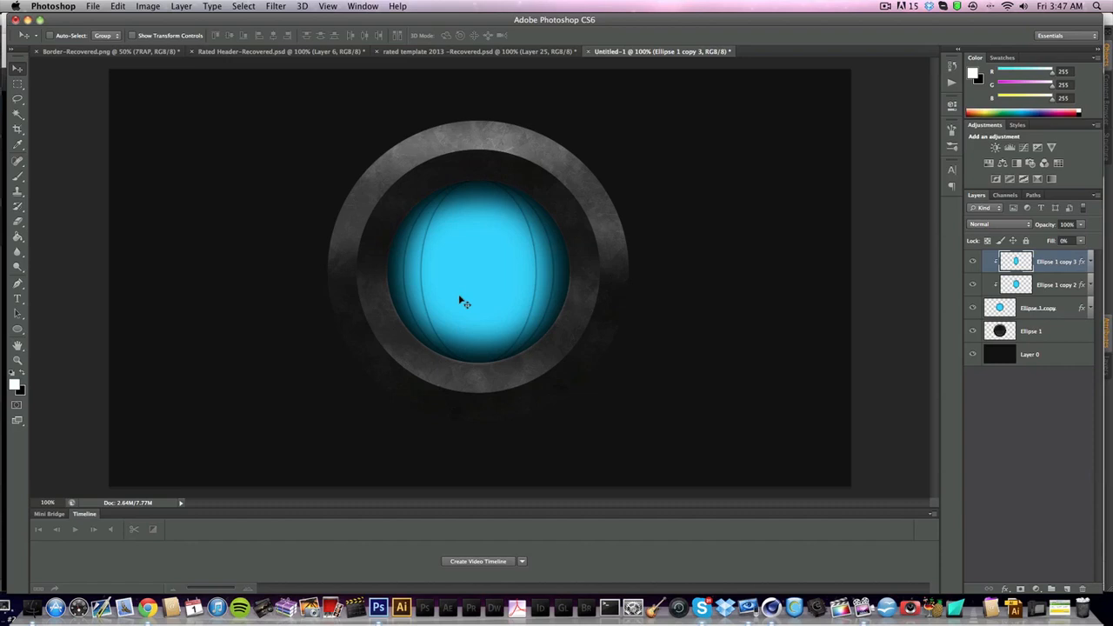
Step: Create a new layer directly above Ellipse 1 copy and choose a soft round brush at 200 px
{"action": "left_click", "coordinate": [1025, 304]}
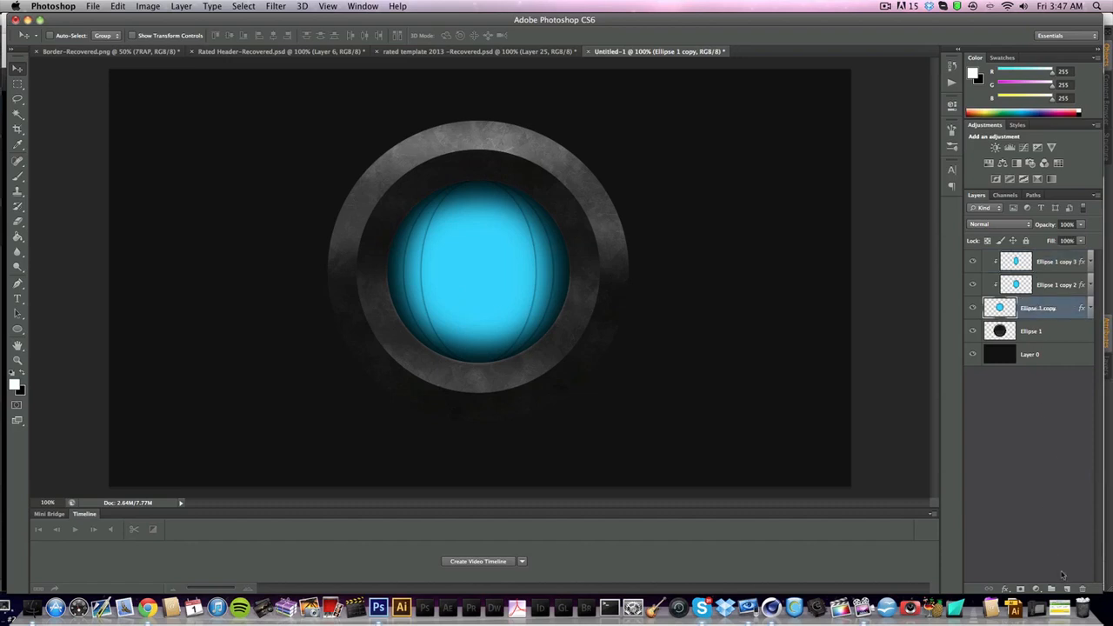
{"action": "left_click", "coordinate": [1068, 589]}
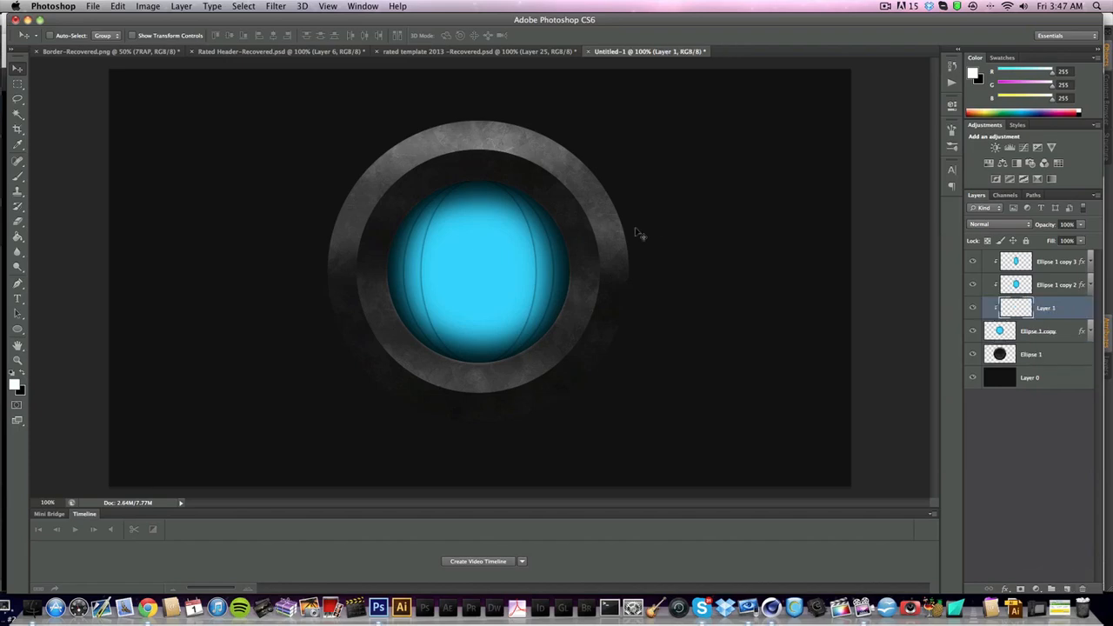
{"action": "left_click", "coordinate": [17, 175]}
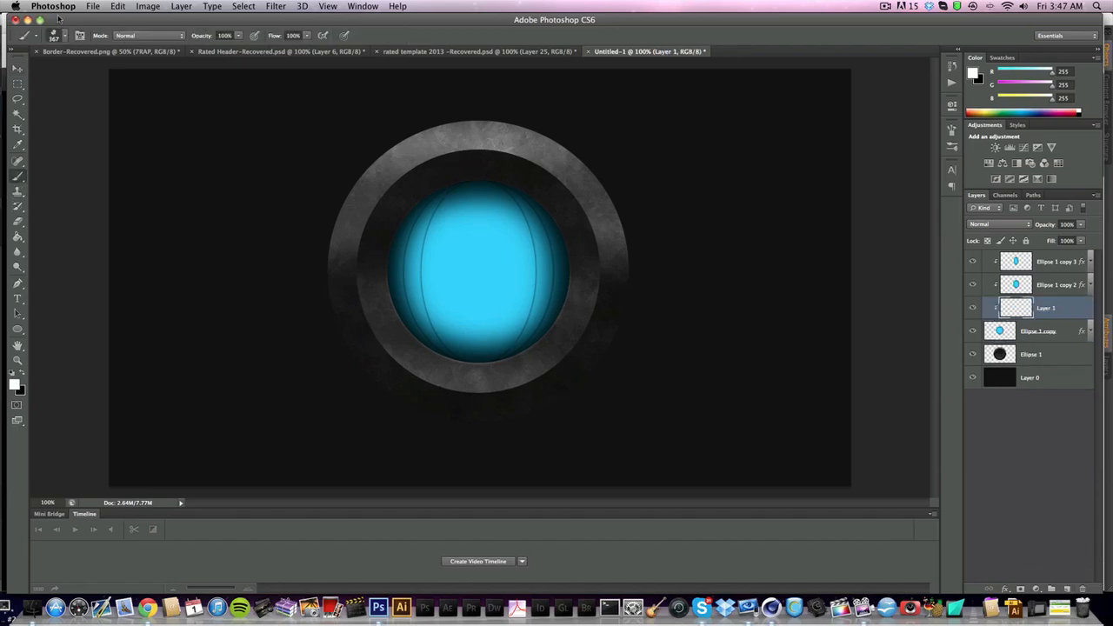
{"action": "left_click", "coordinate": [63, 39]}
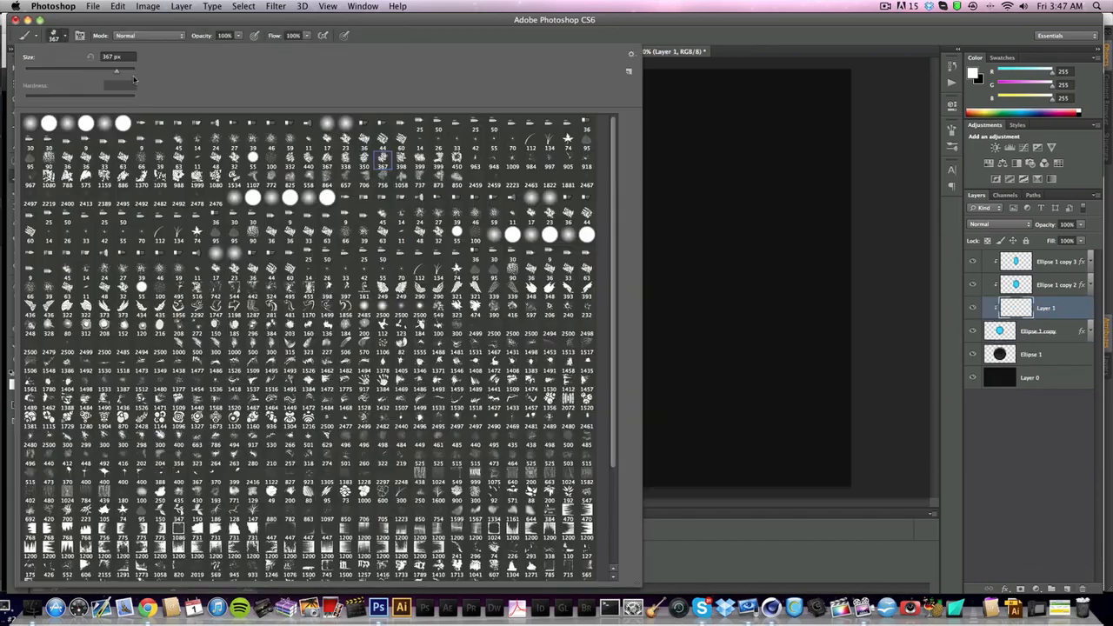
{"action": "left_click", "coordinate": [103, 123]}
{"action": "left_click", "coordinate": [126, 57]}
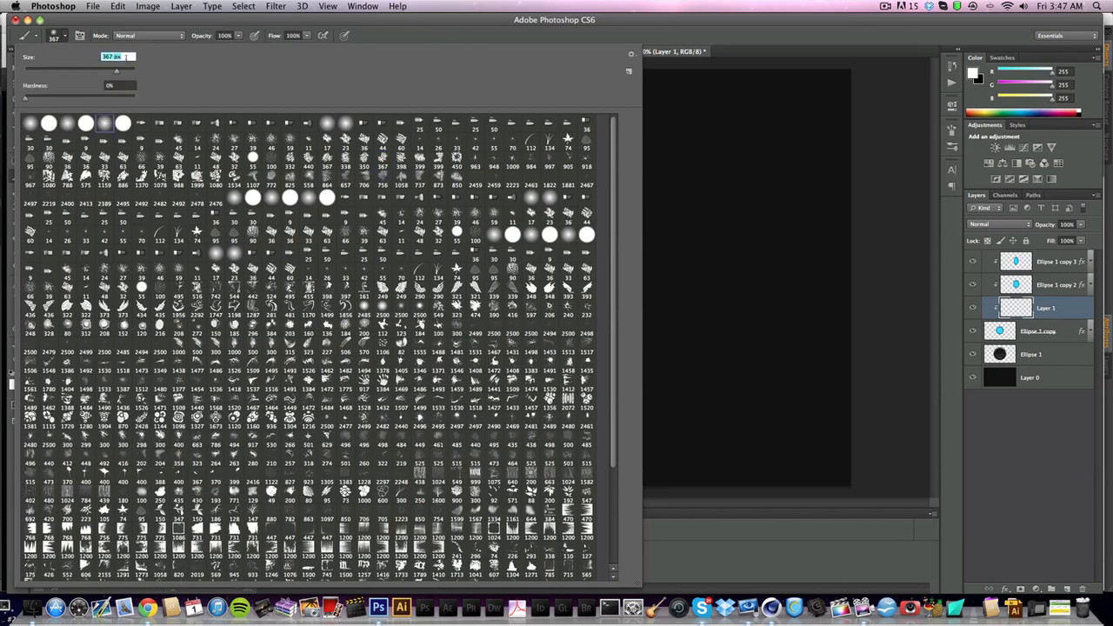
{"action": "type", "text": "150"}
{"action": "key", "text": "Return"}
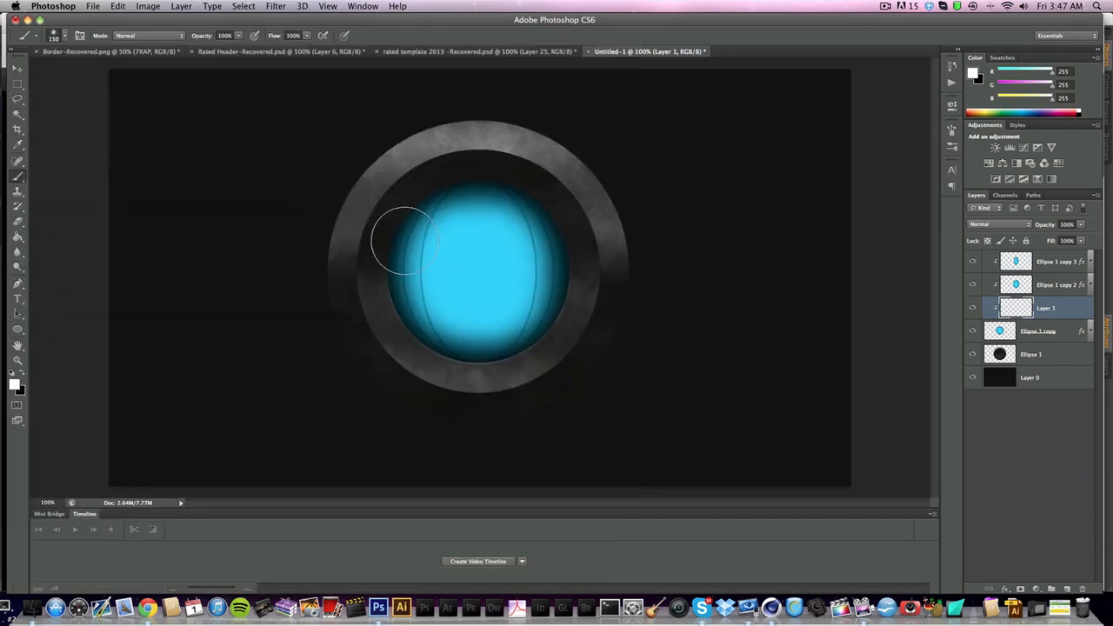
{"action": "left_click", "coordinate": [65, 39]}
{"action": "type", "text": "200"}
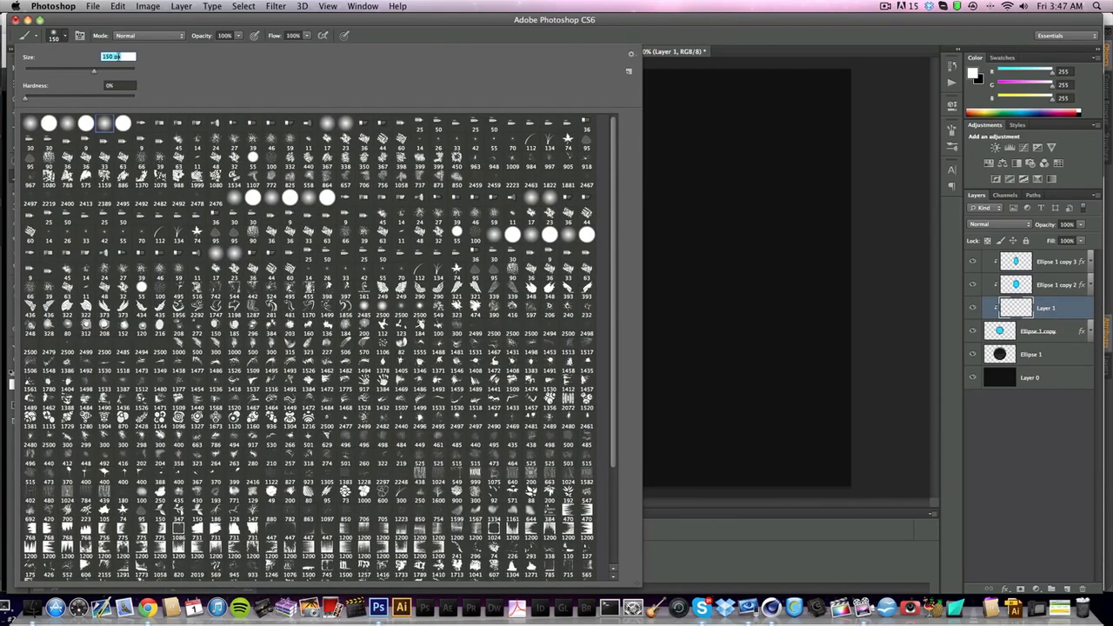
{"action": "key", "text": "Return"}
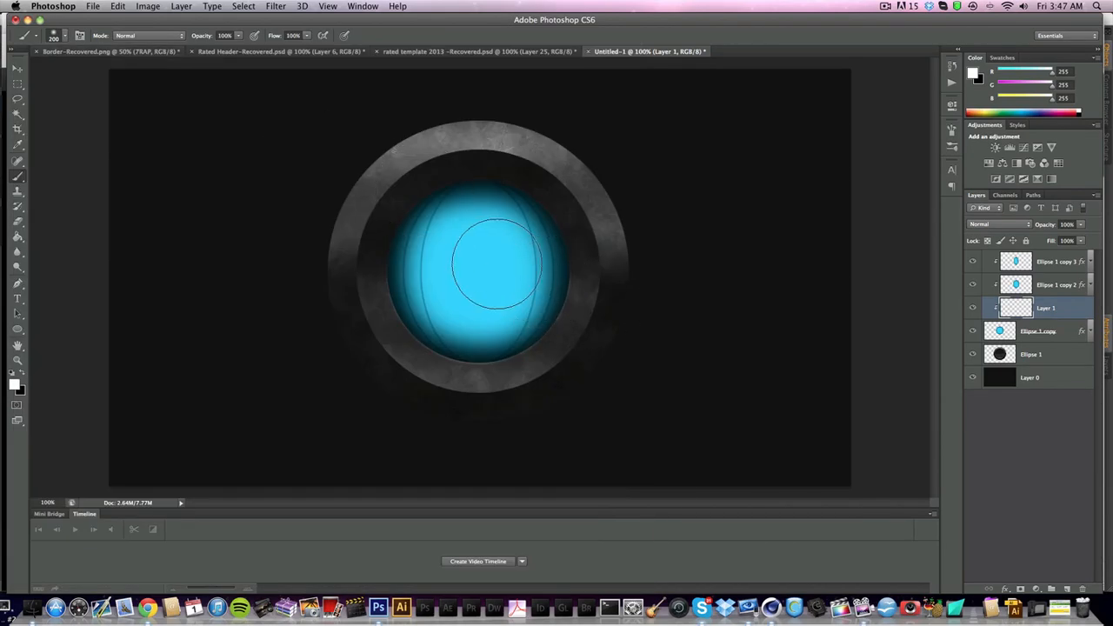
Step: Paint one white glow dab at the orb's center on Layer 1 and set the layer to Overlay at 75% opacity
{"action": "left_click", "coordinate": [478, 265]}
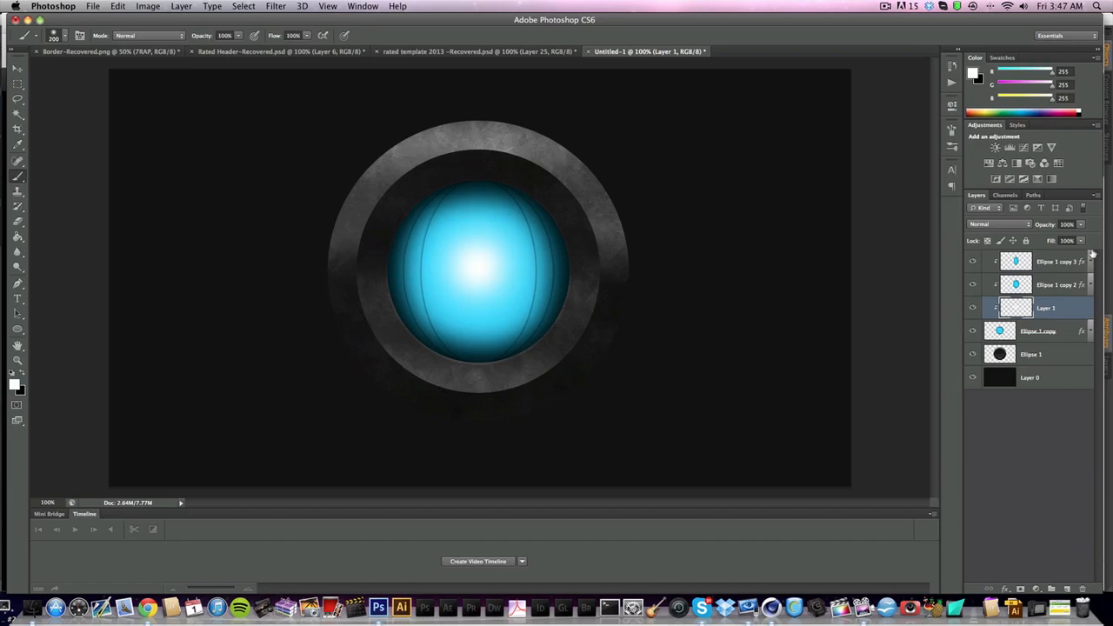
{"action": "left_click", "coordinate": [998, 224]}
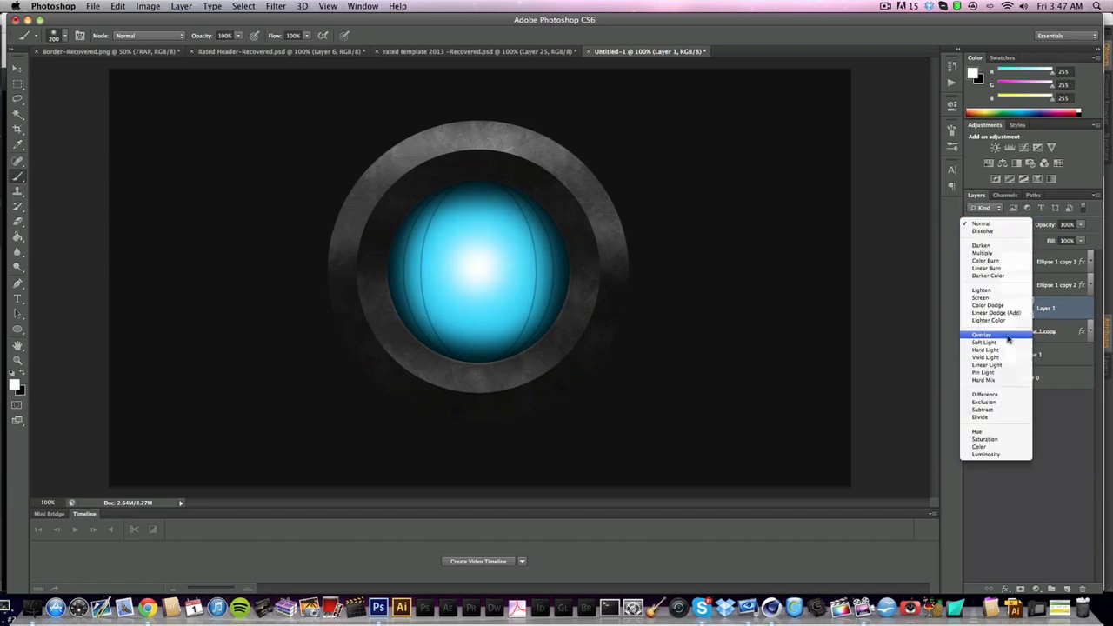
{"action": "left_click", "coordinate": [1007, 338]}
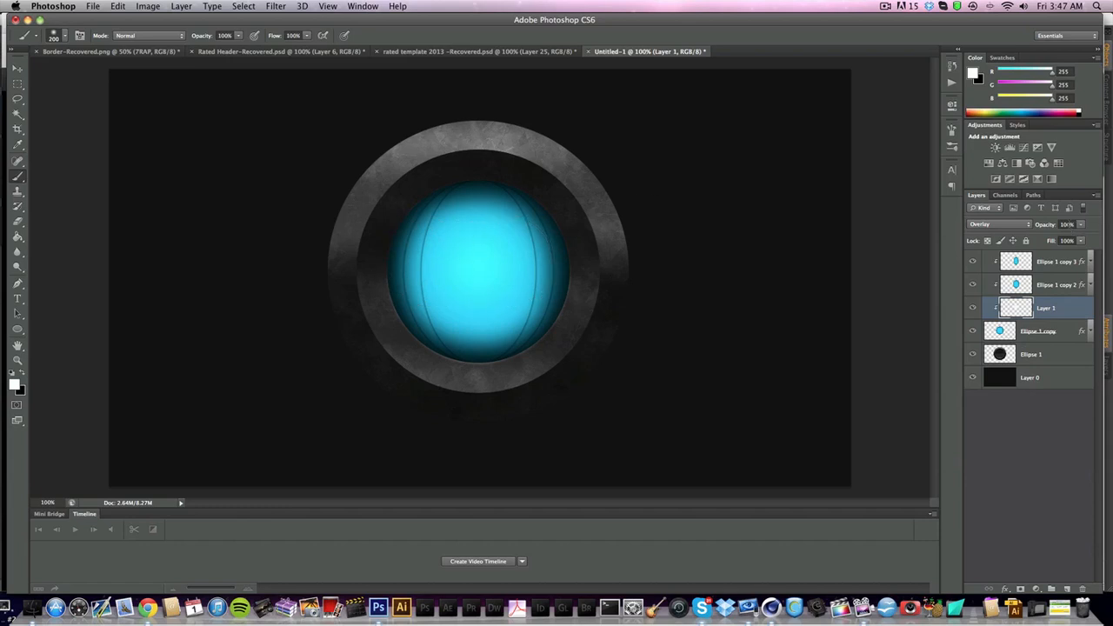
{"action": "double_click", "coordinate": [1070, 224]}
{"action": "type", "text": "75"}
{"action": "key", "text": "Return"}
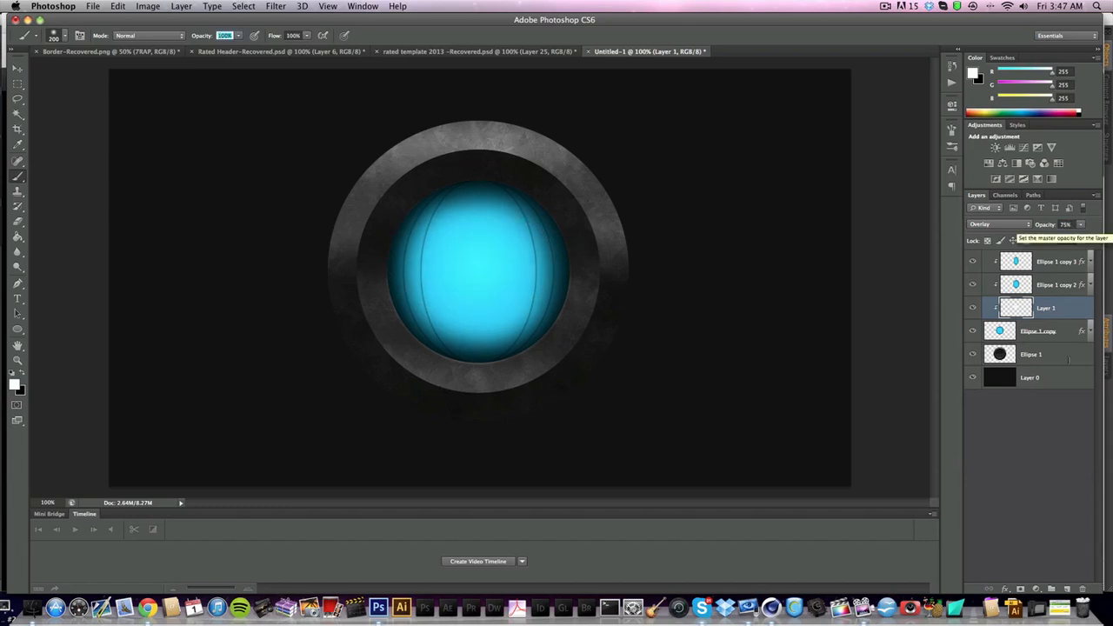
Step: Create a new layer directly above Layer 1, set the soft brush size to 50 px and check its Shape Dynamics settings
{"action": "left_click", "coordinate": [1068, 587]}
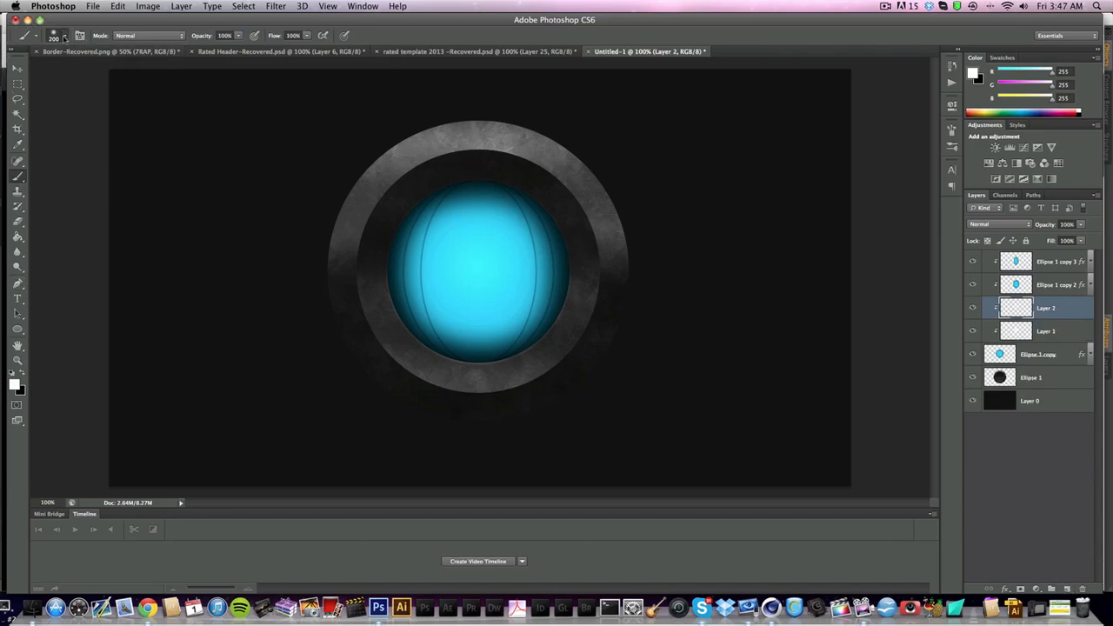
{"action": "left_click", "coordinate": [64, 38]}
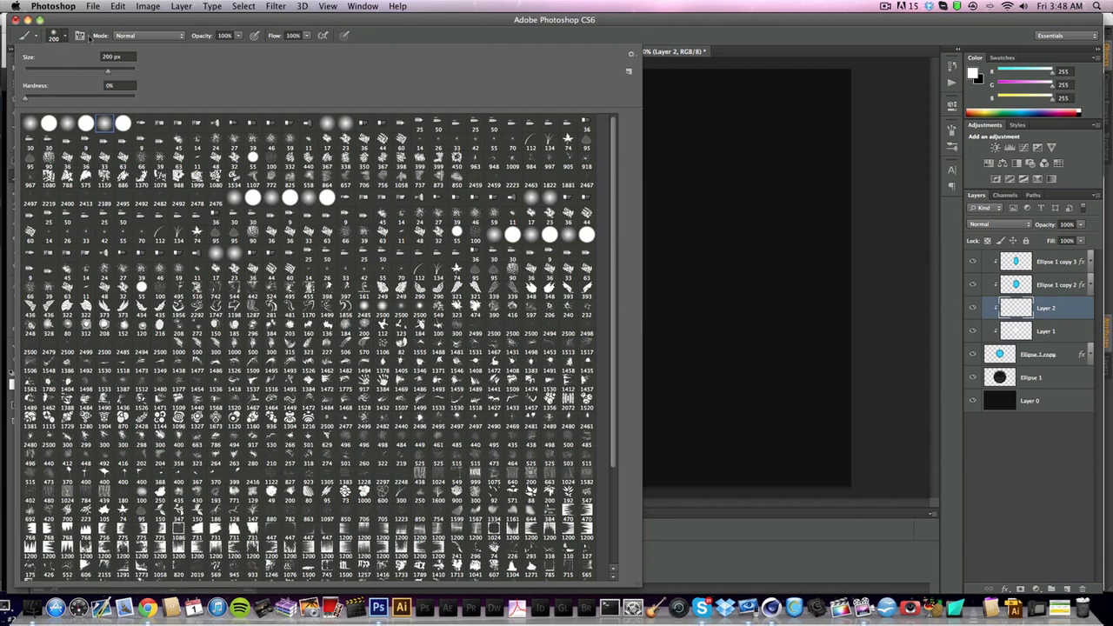
{"action": "left_click", "coordinate": [127, 57]}
{"action": "type", "text": "50"}
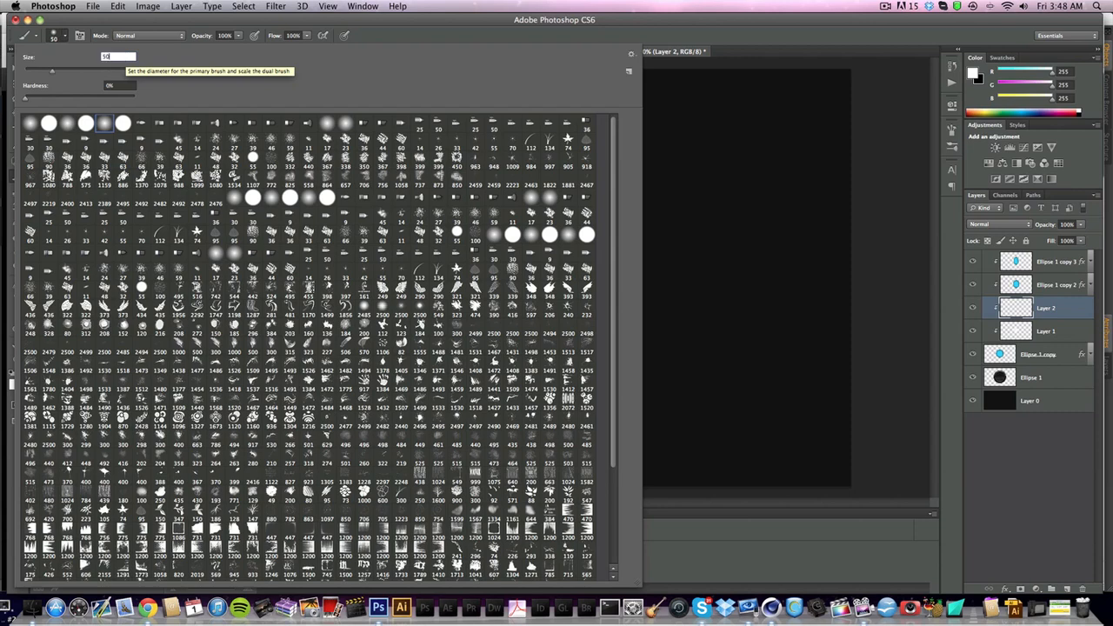
{"action": "key", "text": "Return"}
{"action": "left_click", "coordinate": [951, 105]}
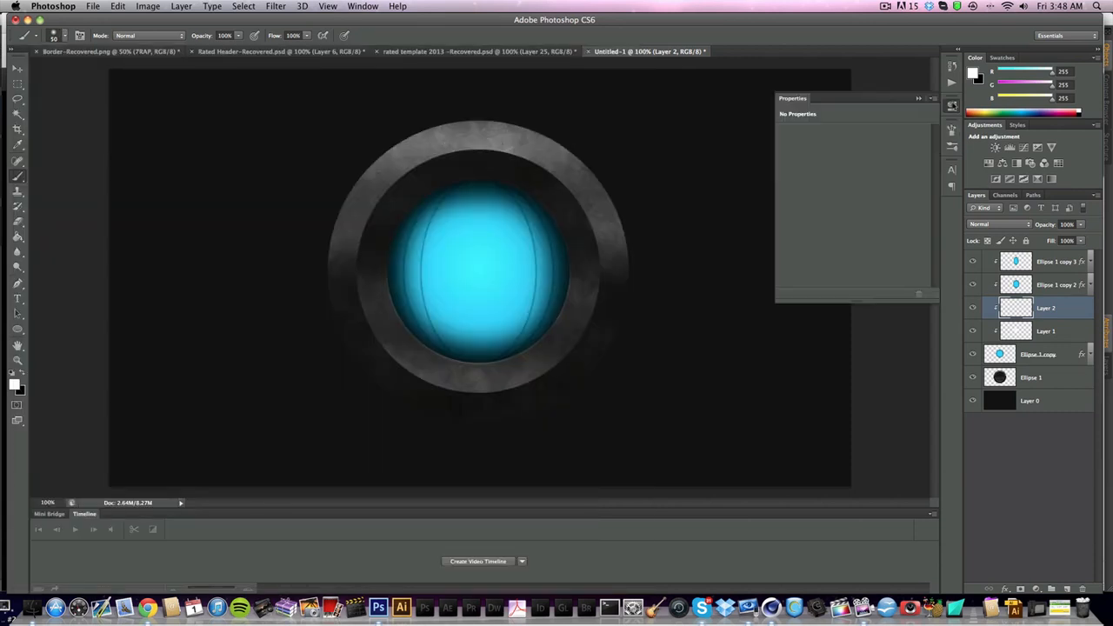
{"action": "left_click", "coordinate": [951, 105]}
{"action": "left_click", "coordinate": [951, 128]}
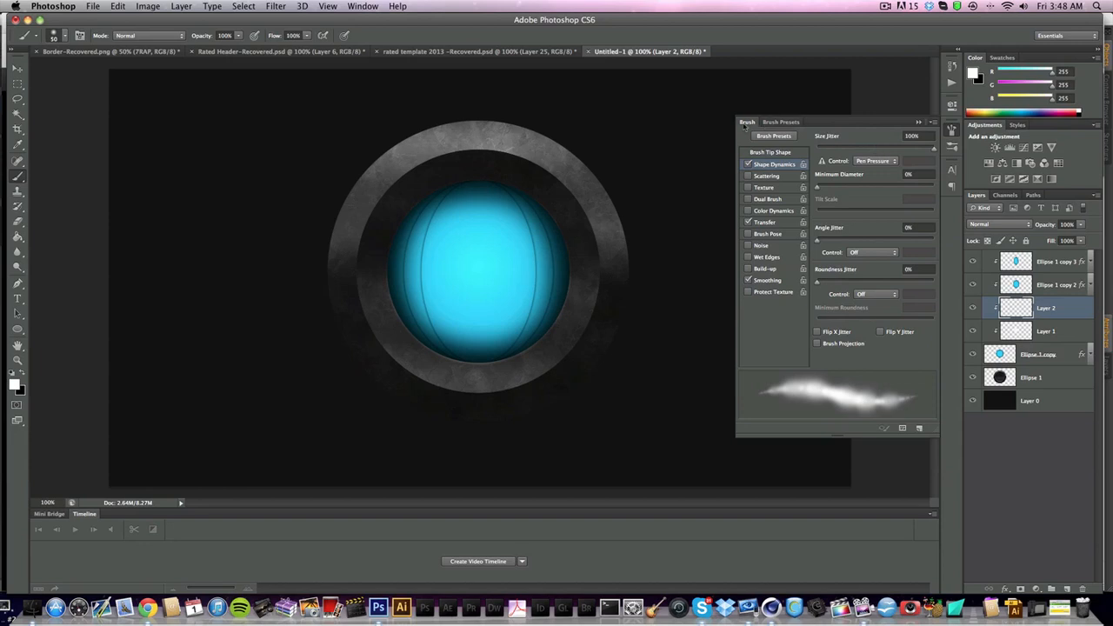
{"action": "left_click", "coordinate": [745, 126]}
Step: Scatter small white light dabs of varying size across the orb on Layer 2
{"action": "left_click", "coordinate": [470, 242]}
{"action": "left_click", "coordinate": [544, 242]}
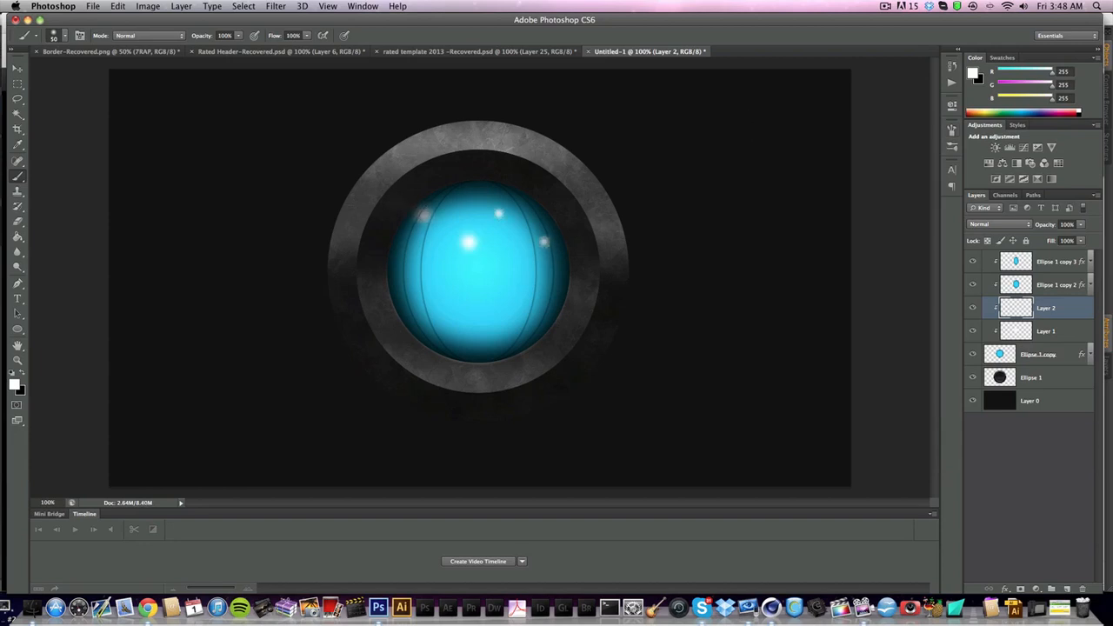
{"action": "left_click", "coordinate": [443, 296]}
{"action": "left_click", "coordinate": [422, 272]}
{"action": "left_click", "coordinate": [411, 255]}
{"action": "left_click", "coordinate": [465, 218]}
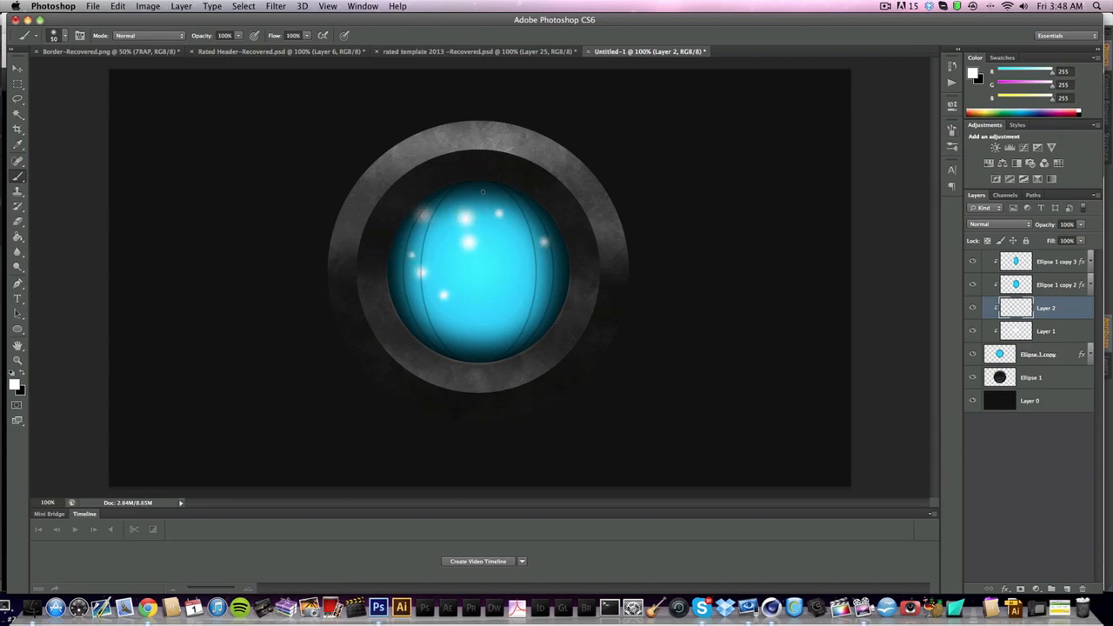
{"action": "left_click", "coordinate": [495, 311]}
{"action": "left_click", "coordinate": [528, 291]}
{"action": "left_click", "coordinate": [544, 270]}
Step: Set Layer 2 with the light dabs to Overlay blending at 50% opacity
{"action": "left_click", "coordinate": [1000, 225]}
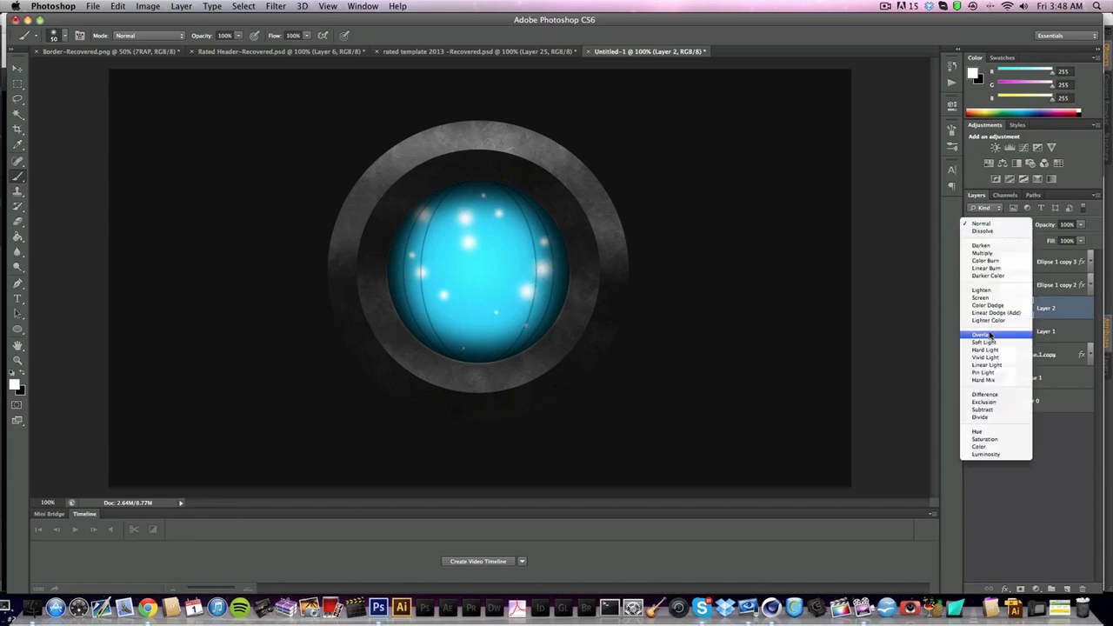
{"action": "left_click", "coordinate": [991, 336]}
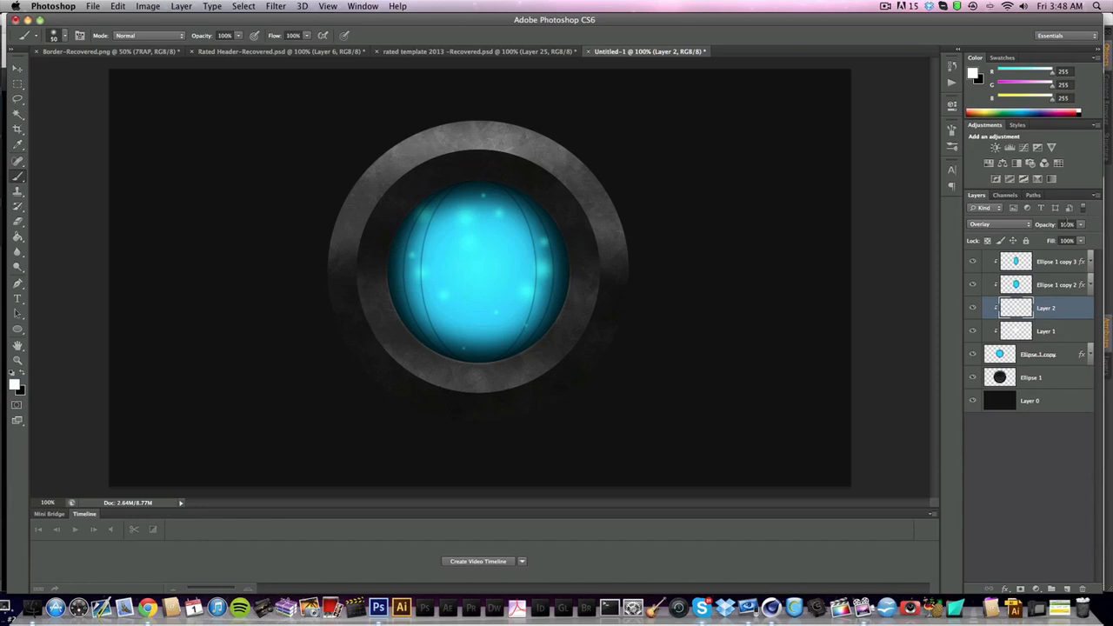
{"action": "type", "text": "50"}
{"action": "key", "text": "Return"}
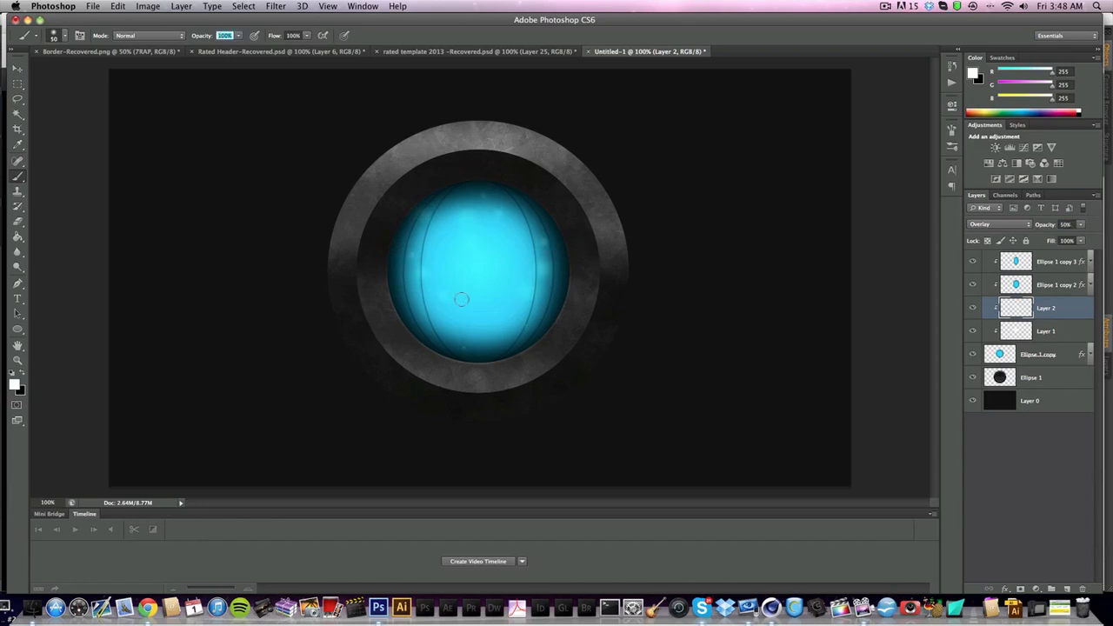
{"action": "left_click", "coordinate": [446, 323]}
{"action": "left_click", "coordinate": [17, 69]}
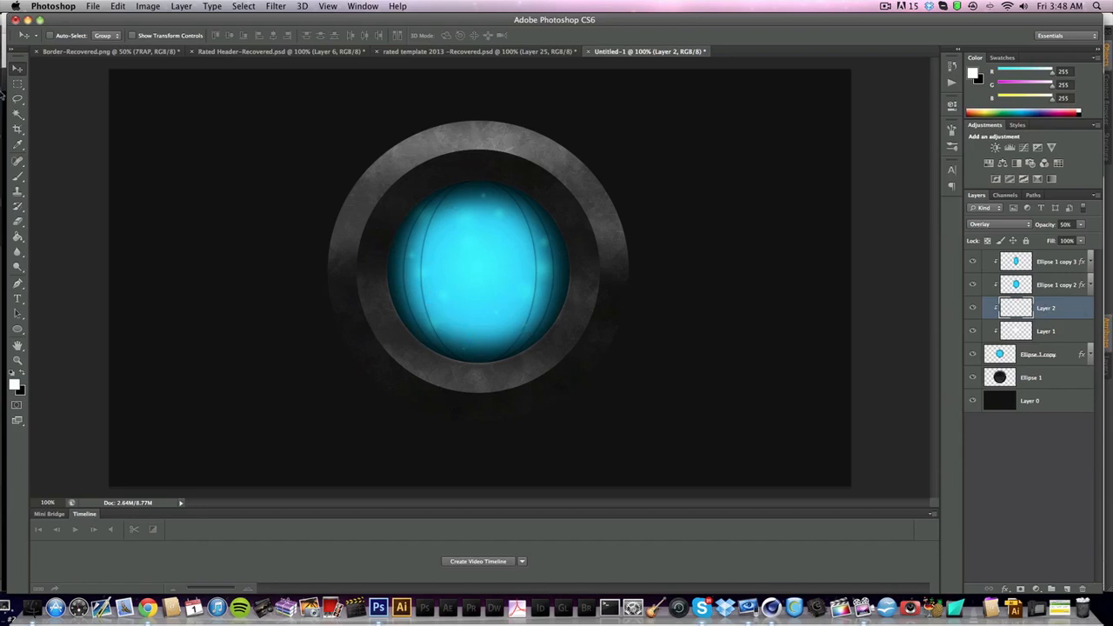
Step: Create a new layer above Ellipse 1 copy 3 and draw a closed path curving across the orb and enclosing its upper part
{"action": "left_click", "coordinate": [1047, 263]}
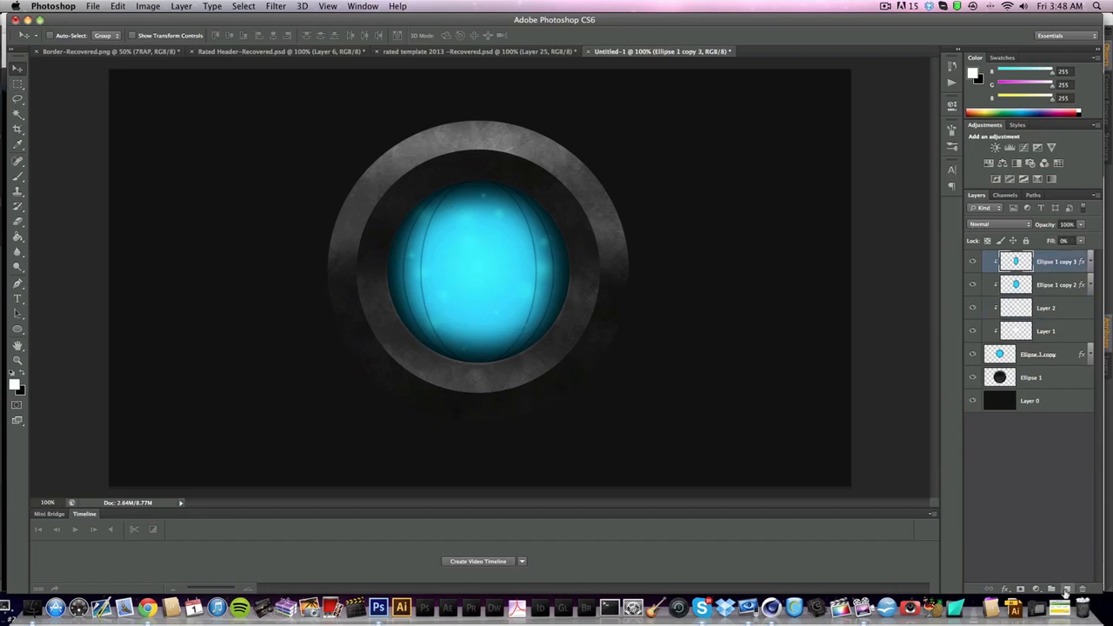
{"action": "left_click", "coordinate": [1068, 589]}
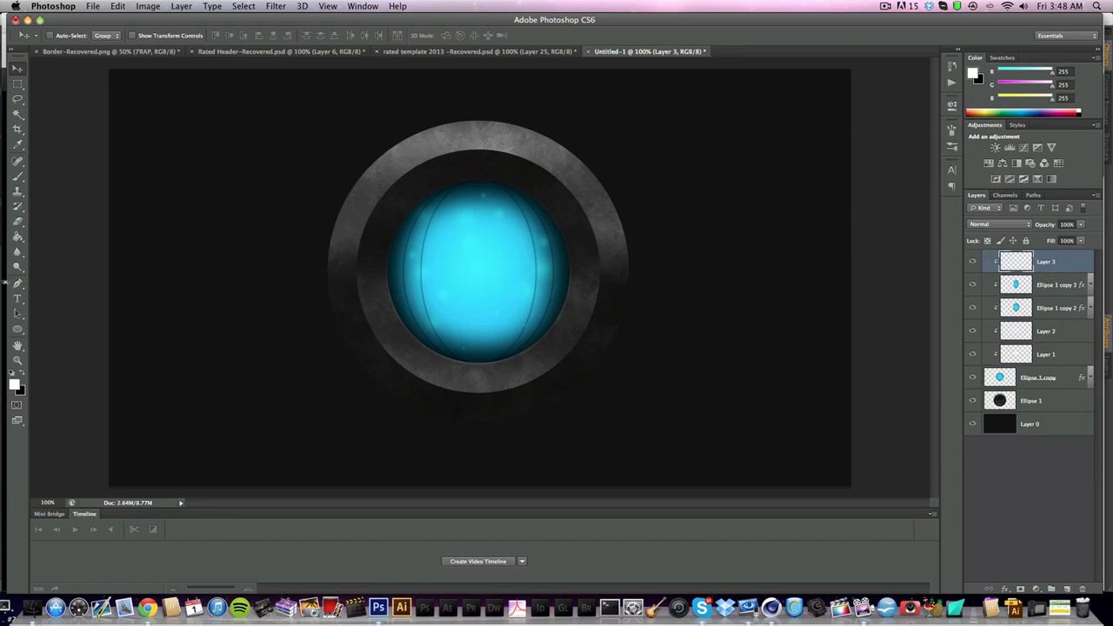
{"action": "key", "text": "p"}
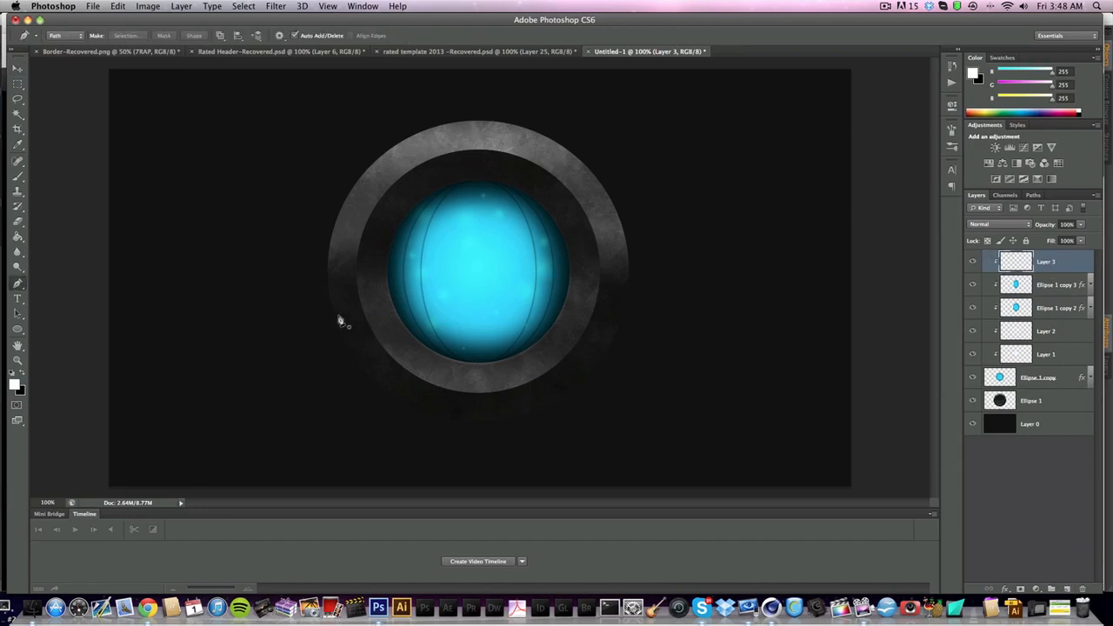
{"action": "left_click", "coordinate": [336, 329]}
{"action": "left_click_drag", "start_coordinate": [609, 160], "coordinate": [786, 181]}
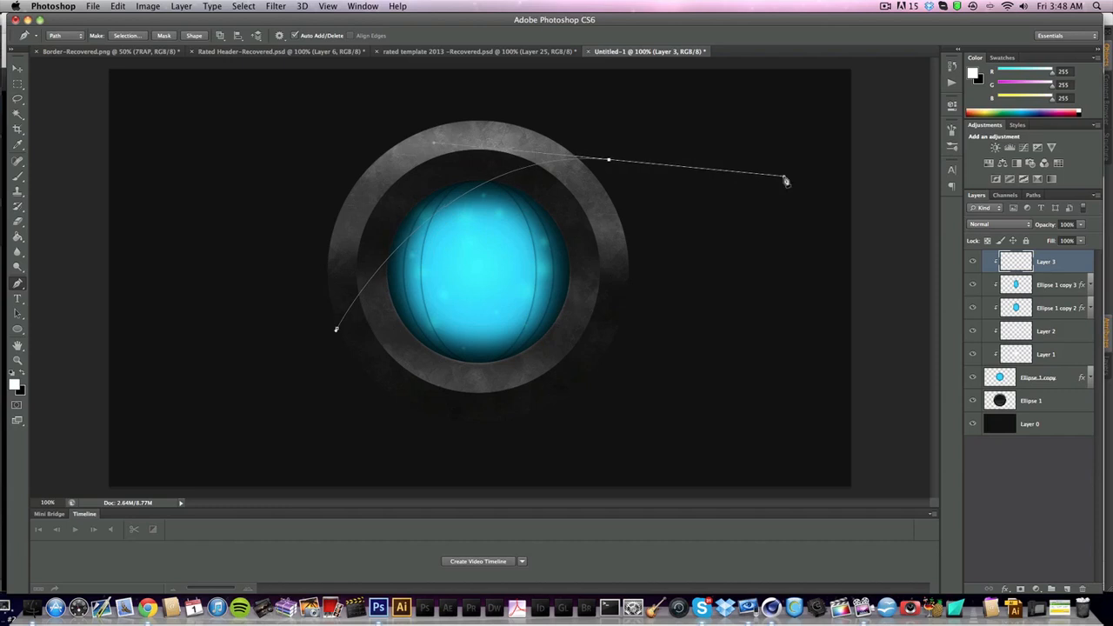
{"action": "key", "text": "super+z"}
{"action": "left_click_drag", "start_coordinate": [750, 256], "coordinate": [1006, 370]}
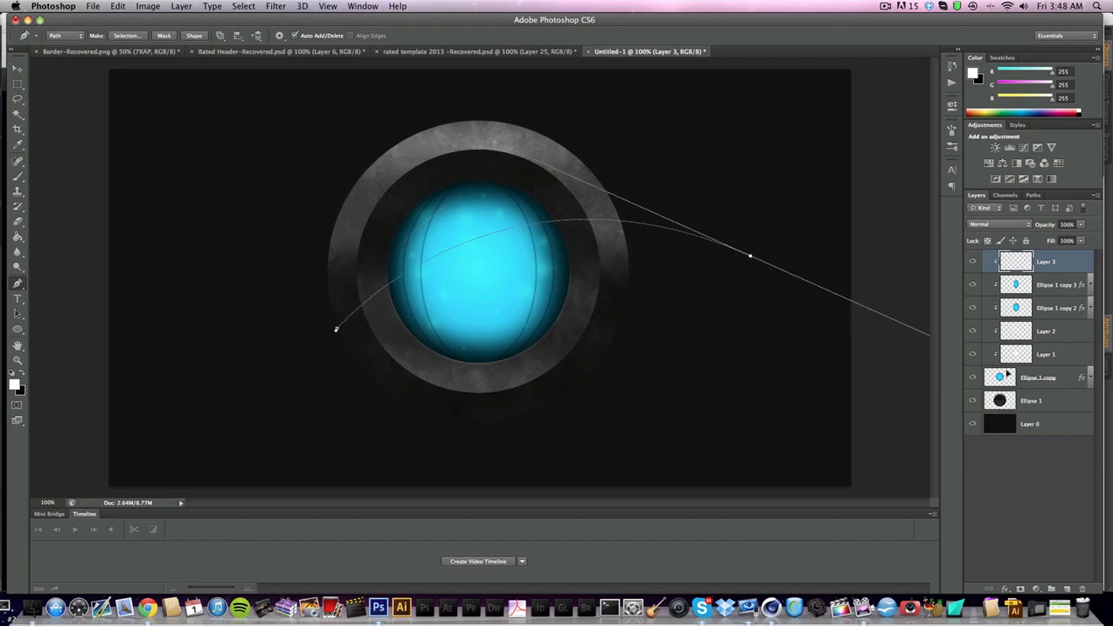
{"action": "left_click", "coordinate": [675, 139]}
{"action": "left_click", "coordinate": [437, 84]}
{"action": "left_click", "coordinate": [235, 161]}
{"action": "left_click_drag", "start_coordinate": [234, 321], "coordinate": [245, 323]}
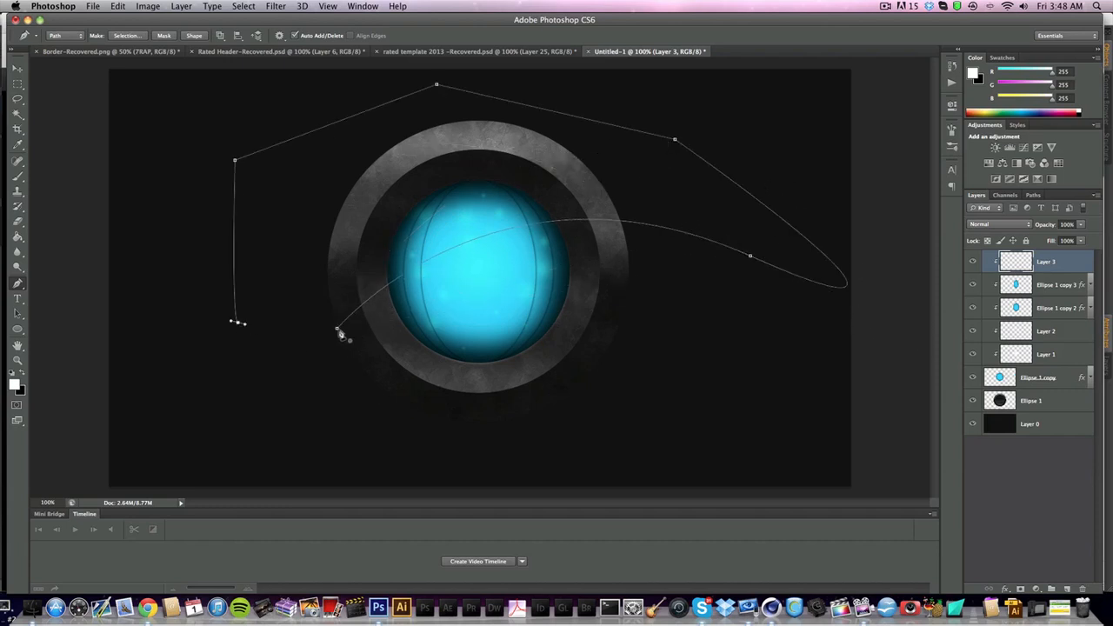
{"action": "left_click", "coordinate": [340, 334]}
Step: Fill the closed path with white on Layer 3 and delete the path
{"action": "right_click", "coordinate": [522, 279]}
{"action": "left_click", "coordinate": [557, 334]}
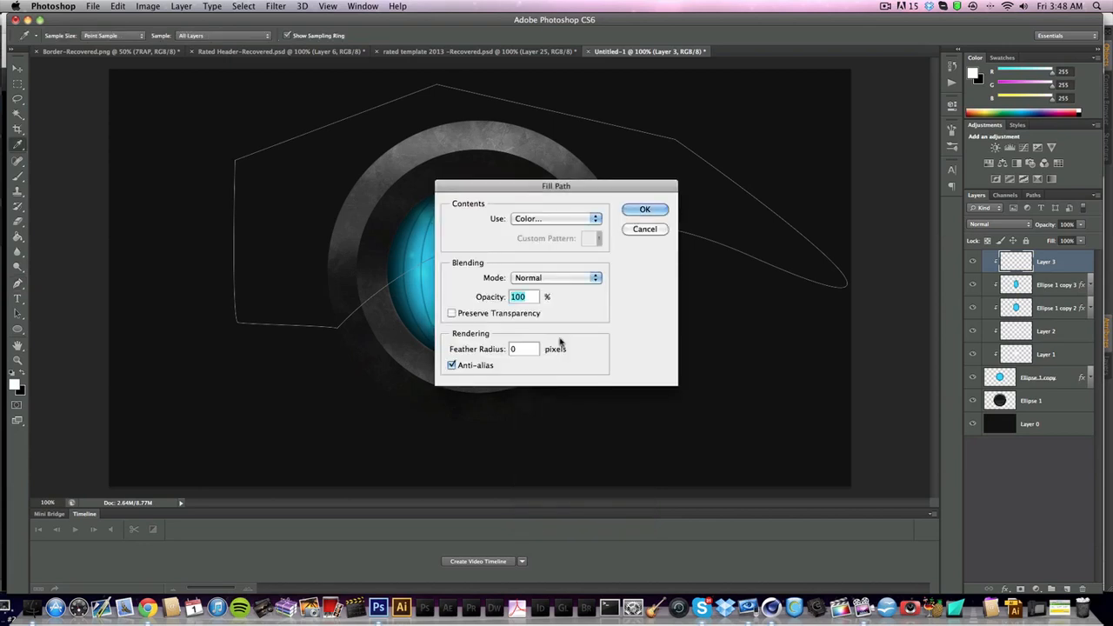
{"action": "left_click", "coordinate": [534, 219]}
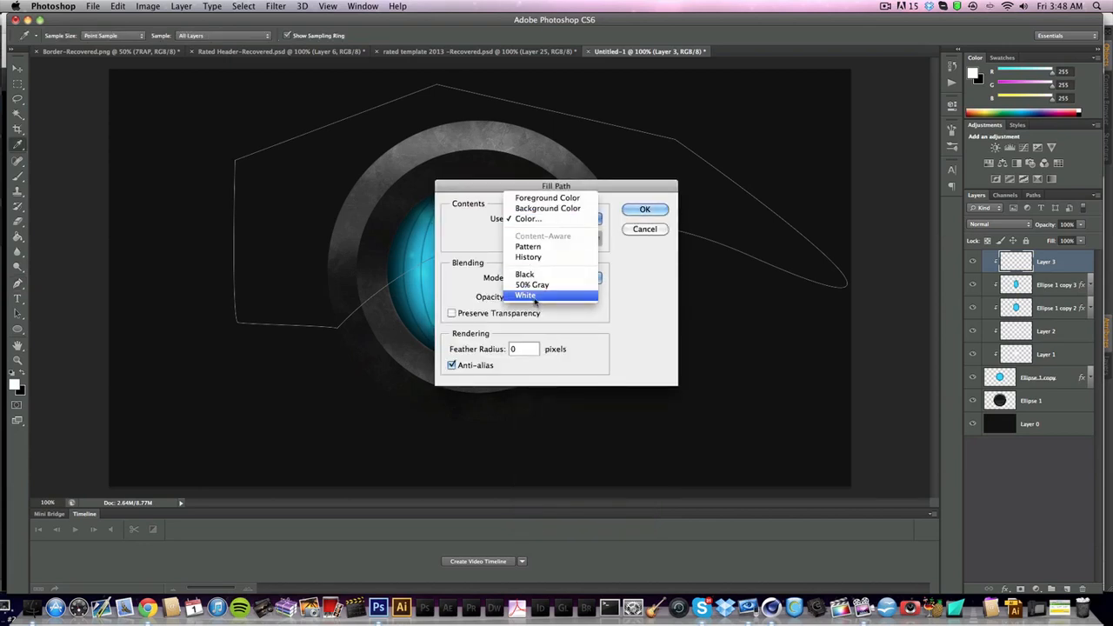
{"action": "left_click", "coordinate": [534, 298]}
{"action": "key", "text": "Return"}
{"action": "right_click", "coordinate": [512, 302]}
{"action": "left_click", "coordinate": [547, 322]}
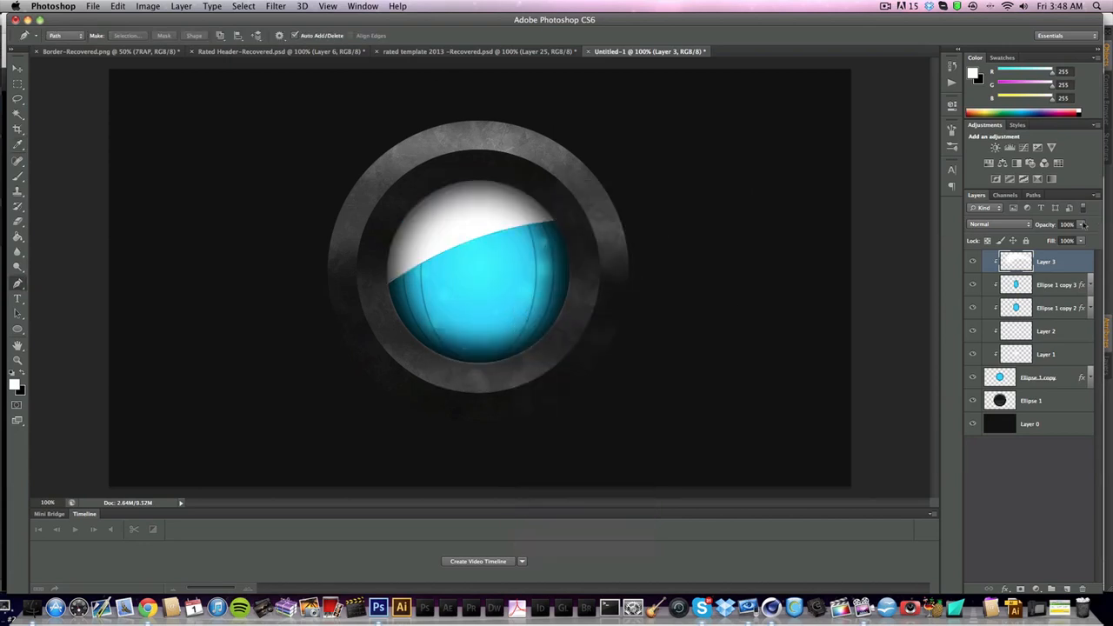
Step: Give Layer 3 a drop shadow with 0 px distance, 20% spread, 50 px size and maximum opacity
{"action": "left_click", "coordinate": [1006, 589]}
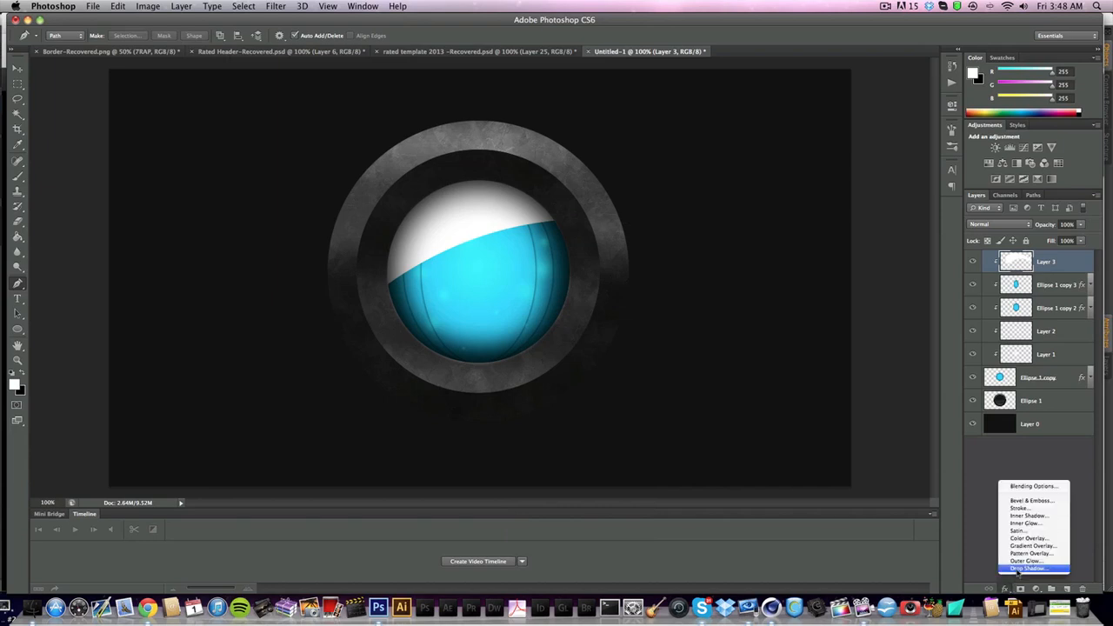
{"action": "left_click", "coordinate": [1009, 524]}
{"action": "left_click_drag", "start_coordinate": [833, 217], "coordinate": [810, 223]}
{"action": "type", "text": "0"}
{"action": "left_click_drag", "start_coordinate": [832, 232], "coordinate": [814, 247]}
{"action": "type", "text": "2050"}
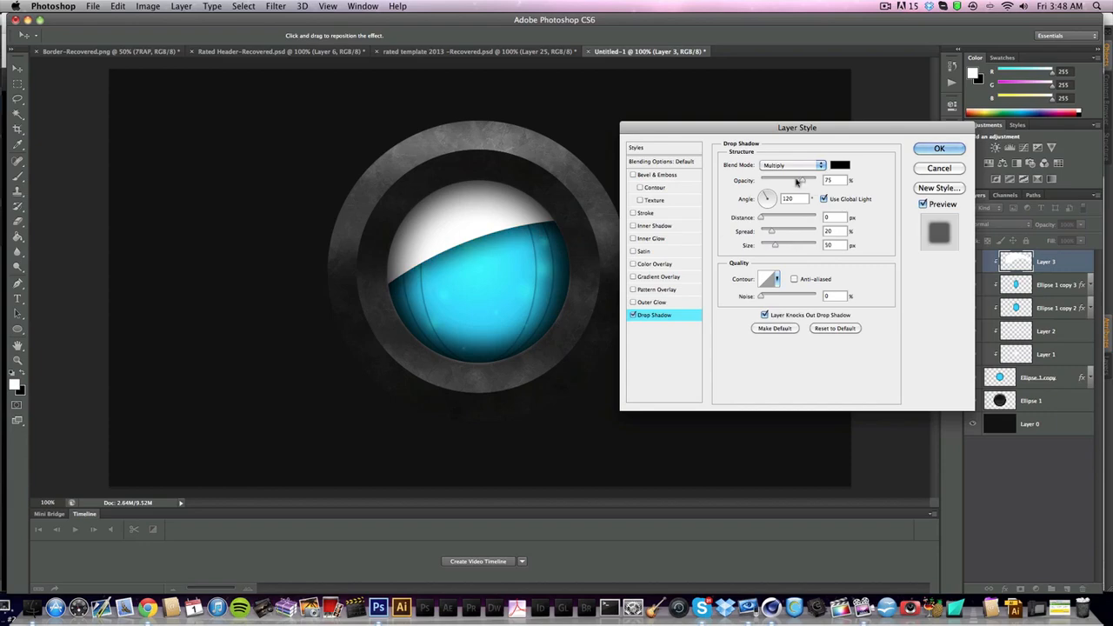
{"action": "left_click_drag", "start_coordinate": [802, 181], "coordinate": [892, 188]}
{"action": "left_click", "coordinate": [940, 148]}
Step: Rasterize Layer 3's layer style and set the layer to Overlay blending at 25% opacity
{"action": "right_click", "coordinate": [1047, 264]}
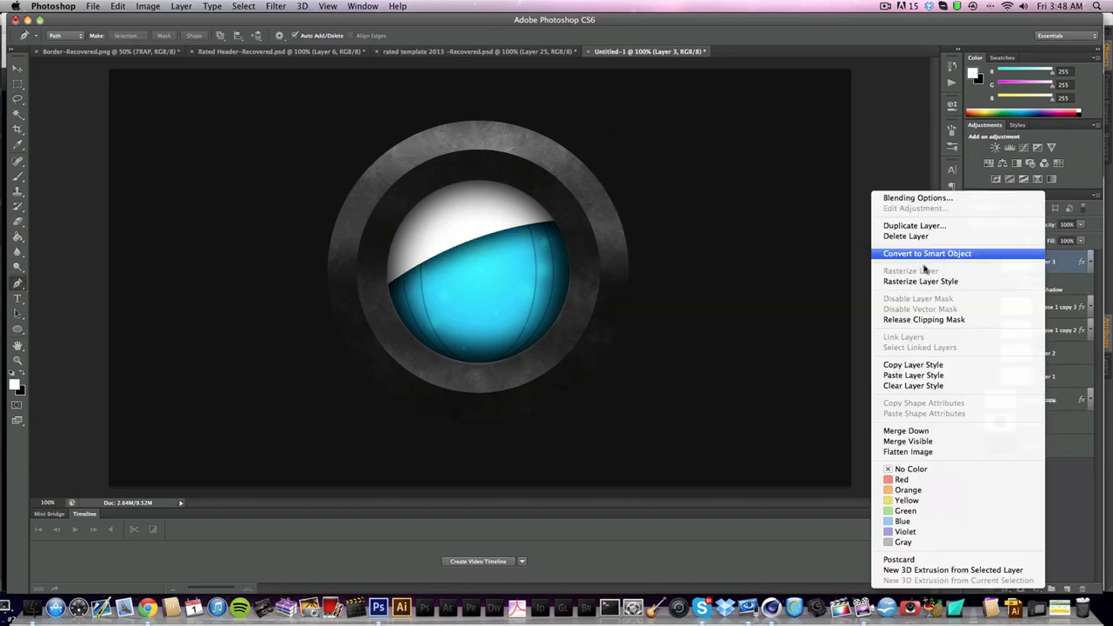
{"action": "left_click", "coordinate": [922, 282]}
{"action": "left_click", "coordinate": [991, 225]}
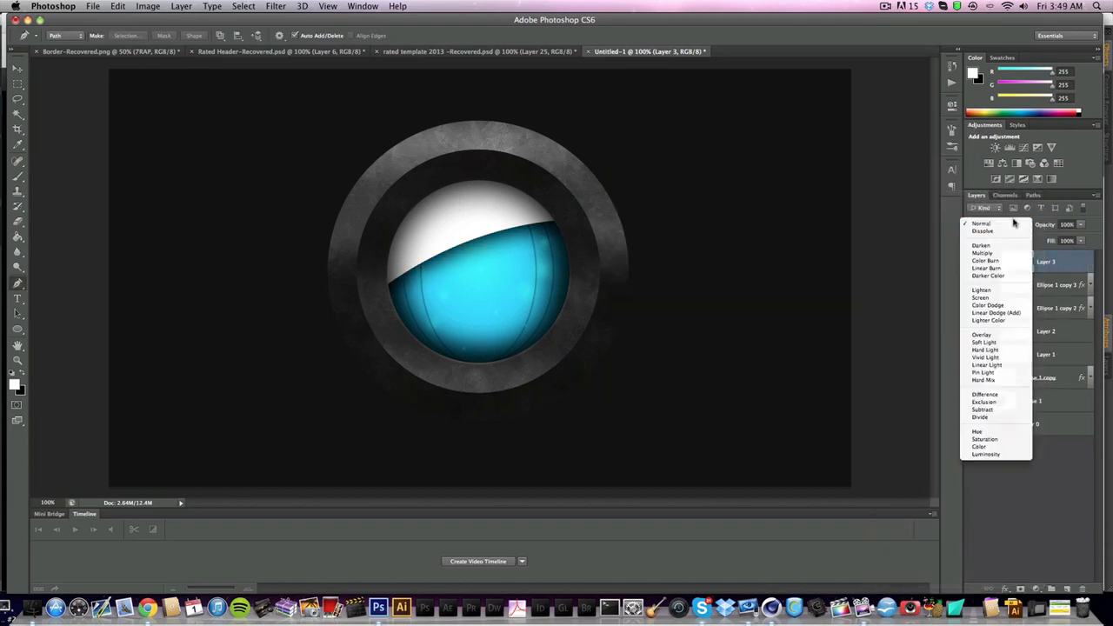
{"action": "left_click", "coordinate": [1002, 335]}
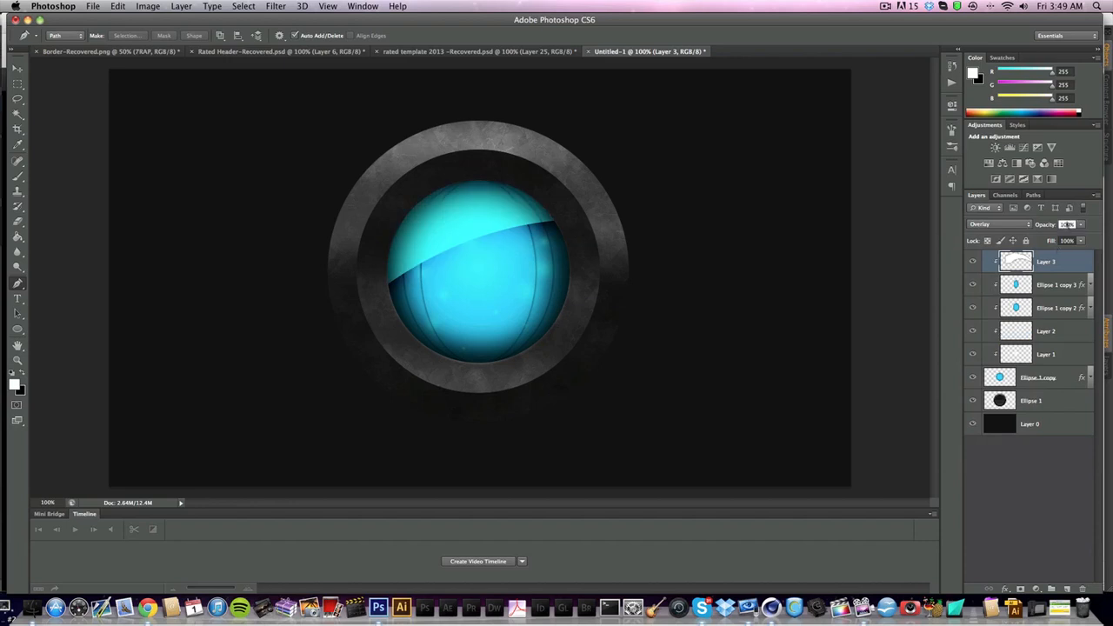
{"action": "type", "text": "25"}
{"action": "key", "text": "Return"}
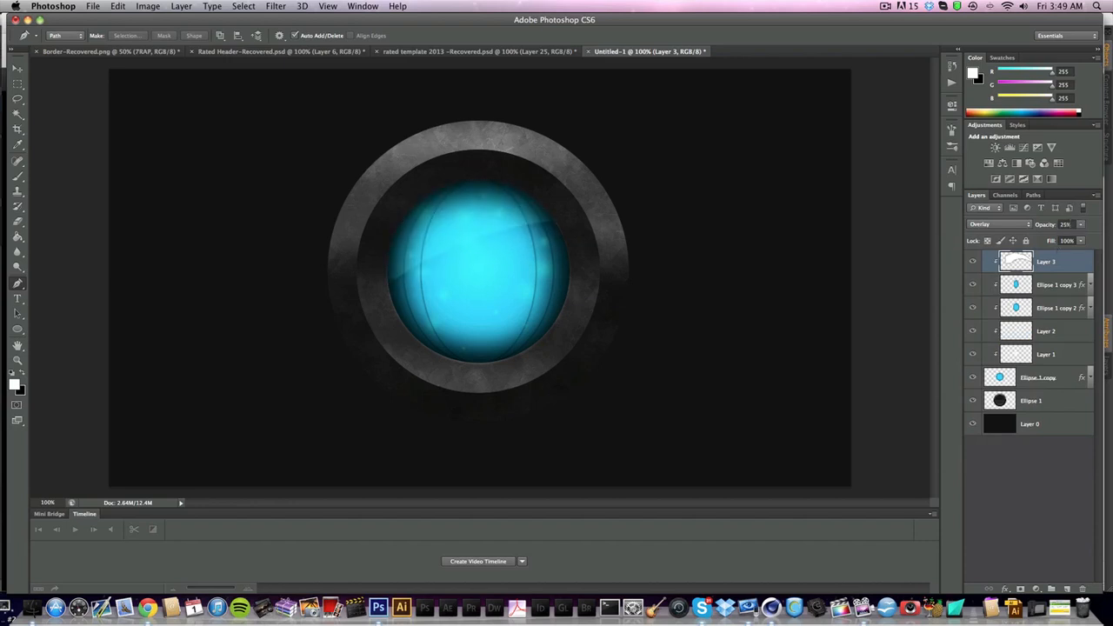
{"action": "left_click", "coordinate": [17, 68]}
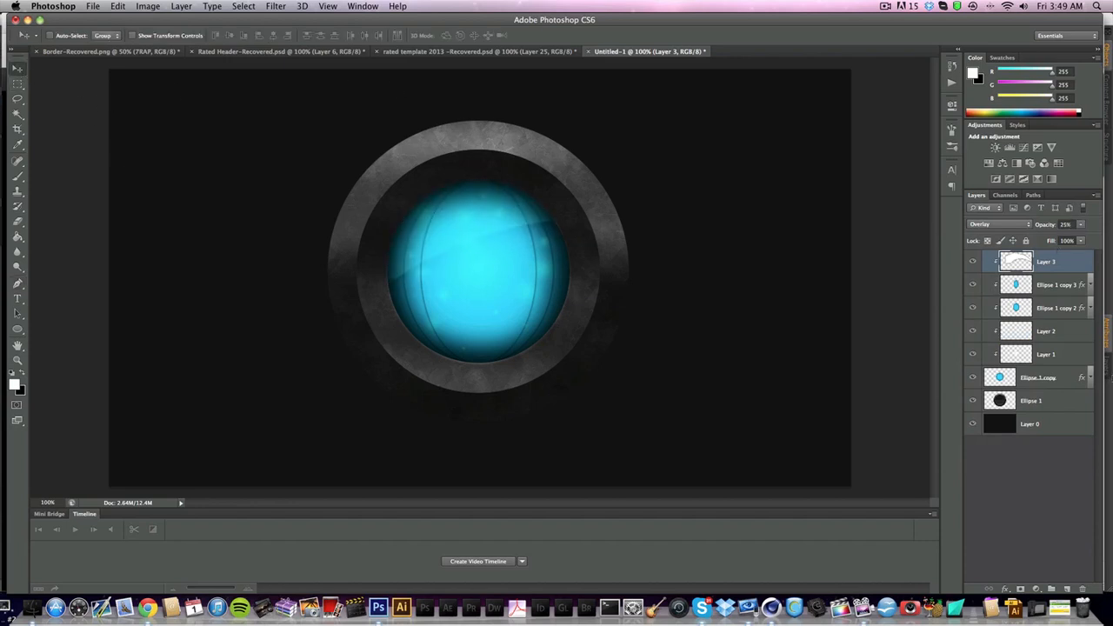
Step: Give Ellipse 1 a drop shadow with 0 px distance, 20% spread and 50 px size
{"action": "left_click", "coordinate": [1054, 402]}
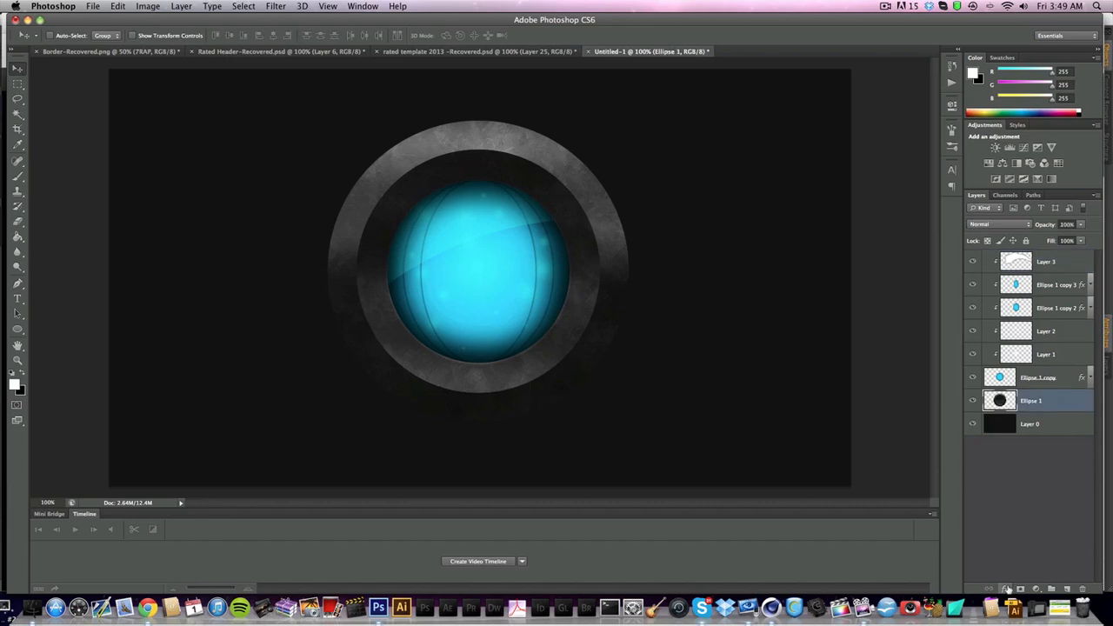
{"action": "left_click", "coordinate": [1006, 589]}
{"action": "left_click", "coordinate": [1019, 574]}
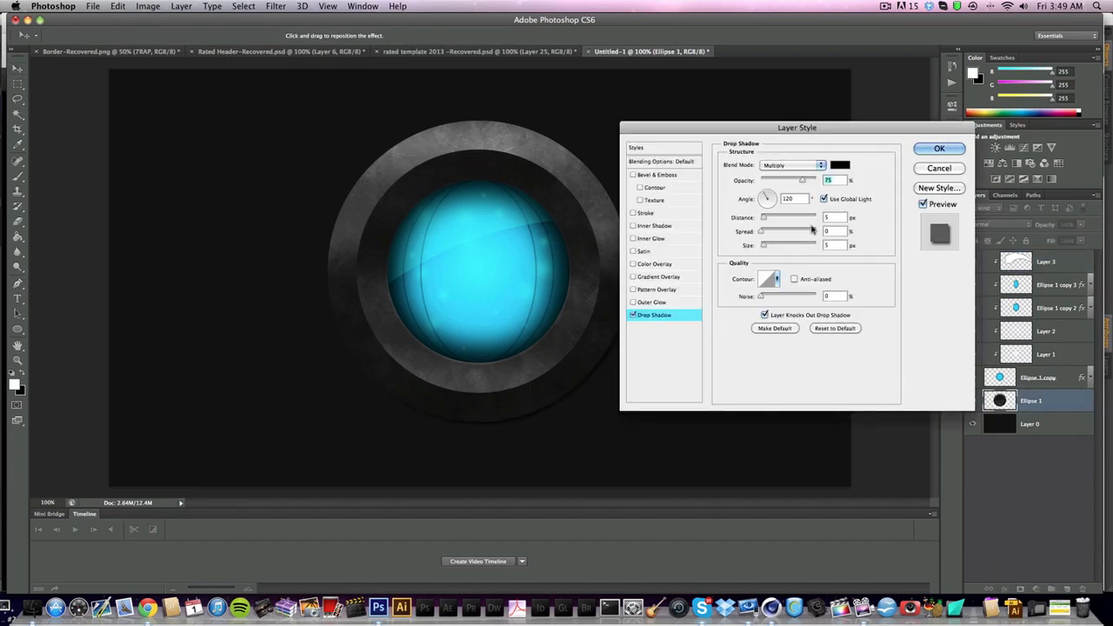
{"action": "double_click", "coordinate": [831, 217]}
{"action": "type", "text": "0"}
{"action": "type", "text": "20"}
{"action": "left_click_drag", "start_coordinate": [835, 231], "coordinate": [801, 248]}
{"action": "type", "text": "50"}
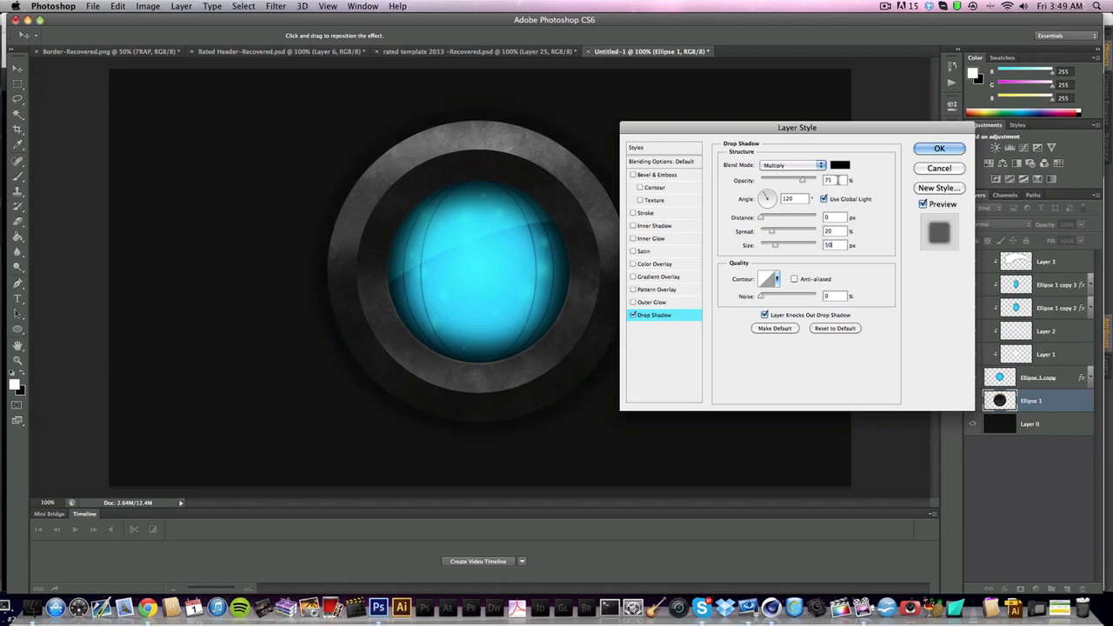
{"action": "key", "text": "Return"}
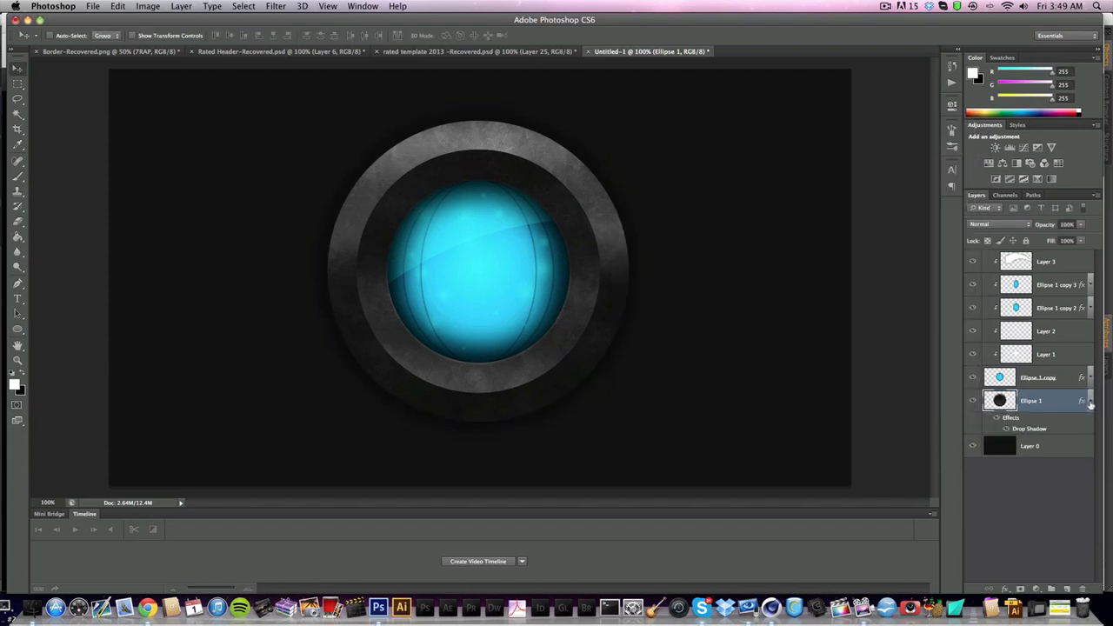
Step: Create a new layer above Ellipse 1 and clip it to Ellipse 1
{"action": "left_click", "coordinate": [1090, 401]}
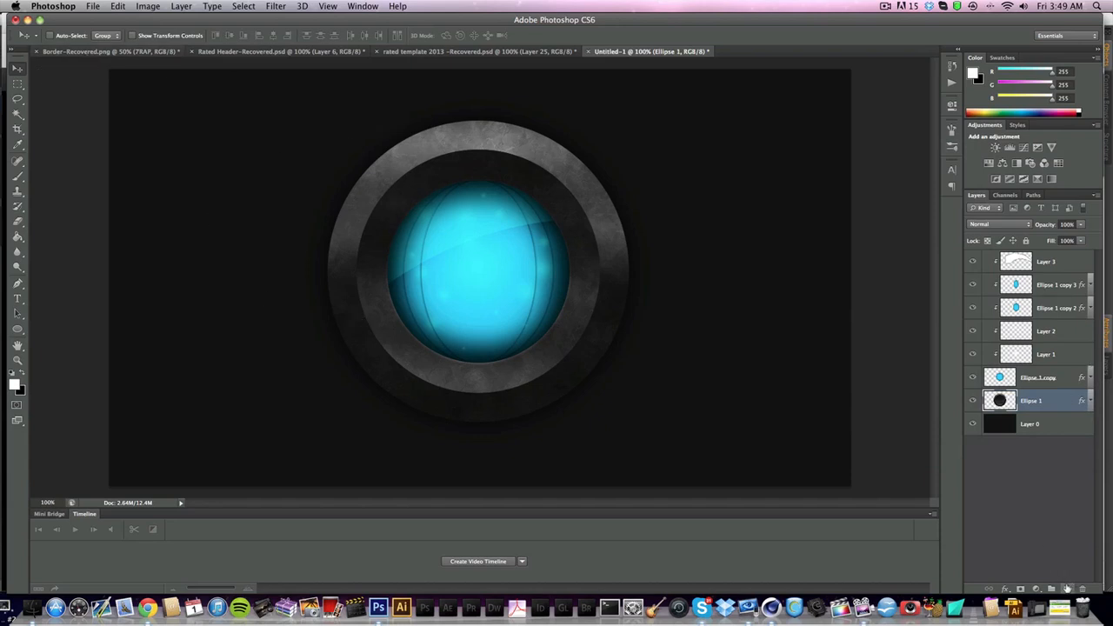
{"action": "left_click", "coordinate": [1068, 588]}
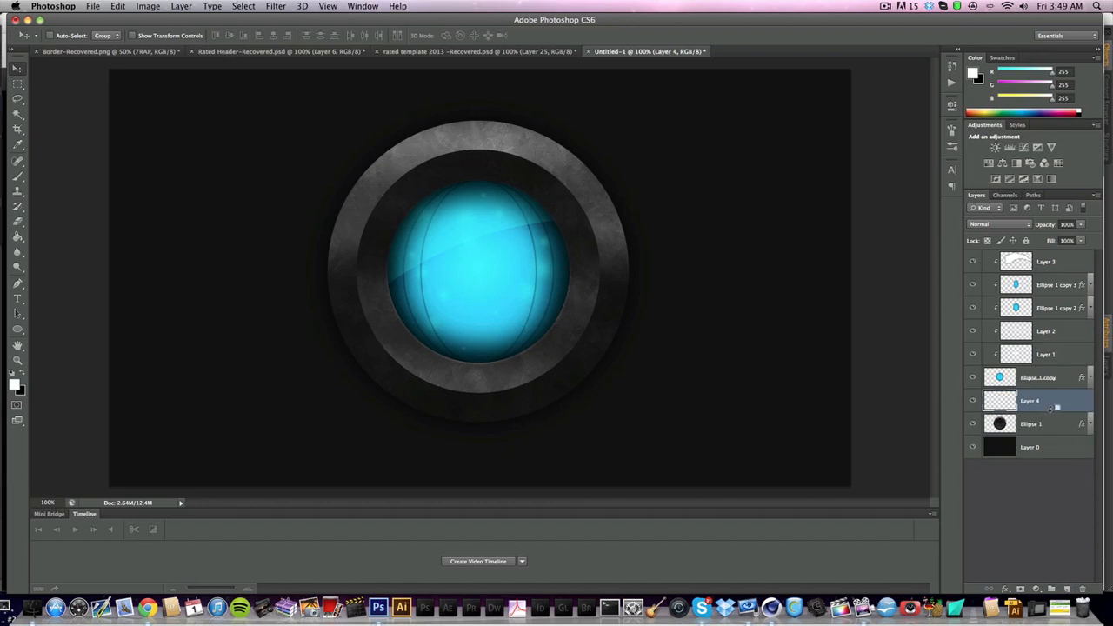
{"action": "left_click", "coordinate": [1050, 407], "text": "alt"}
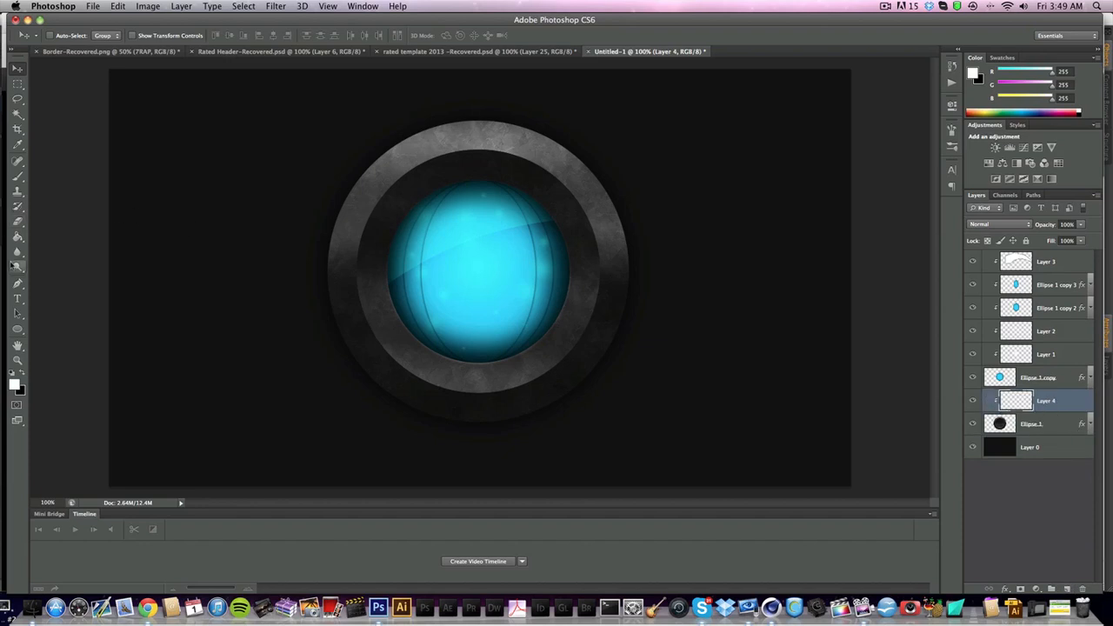
Step: Set up a hard round brush at 2 px size and 100% hardness
{"action": "left_click", "coordinate": [16, 176]}
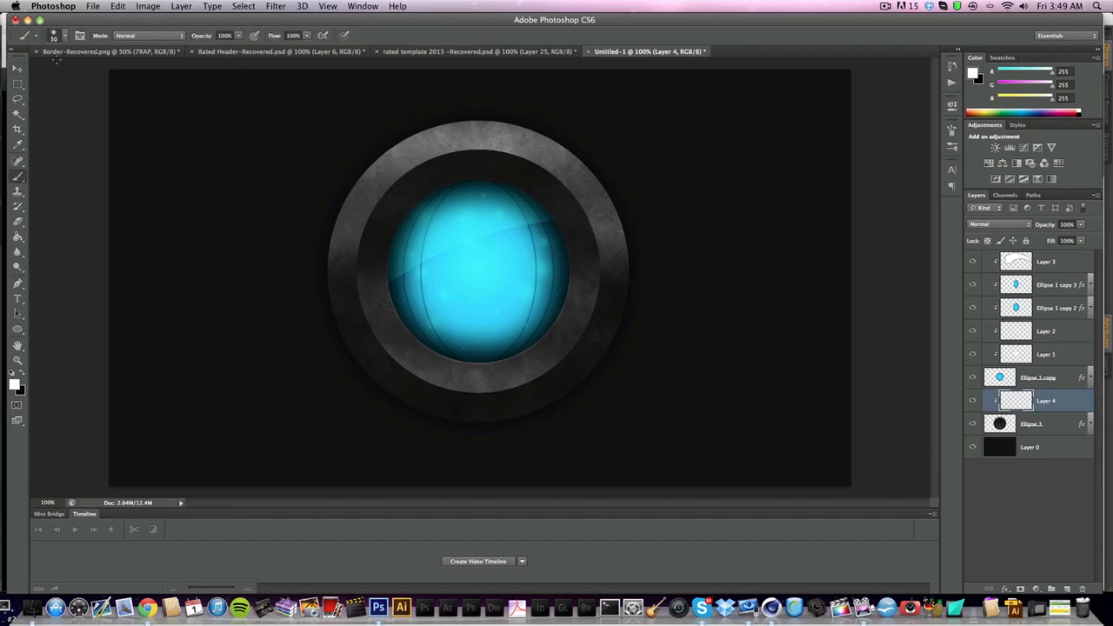
{"action": "left_click", "coordinate": [61, 36]}
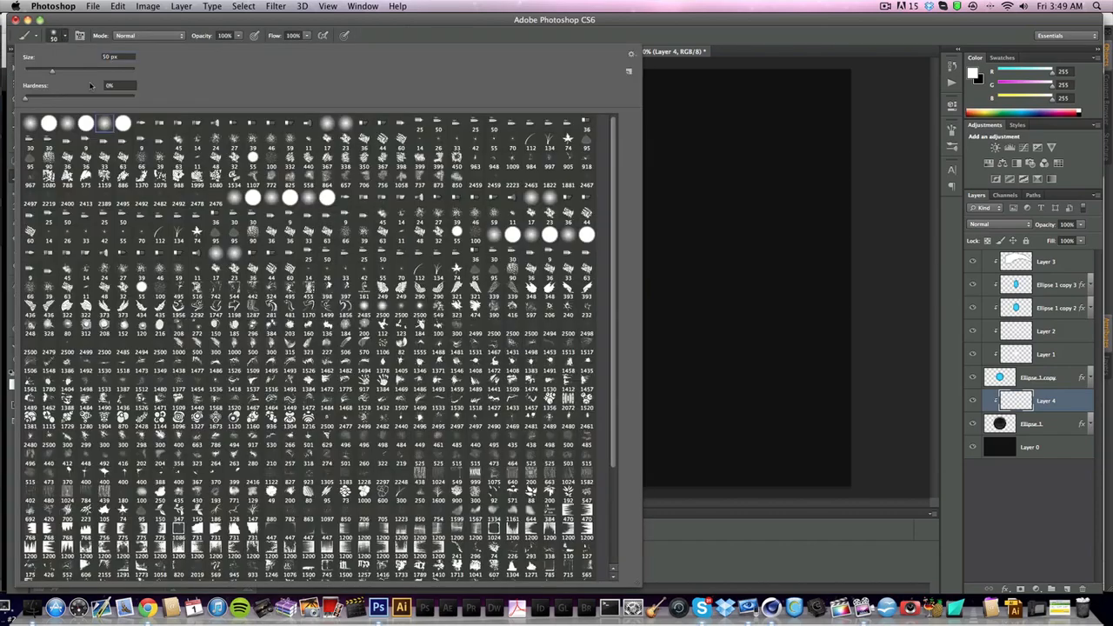
{"action": "left_click", "coordinate": [54, 125]}
{"action": "left_click", "coordinate": [128, 57]}
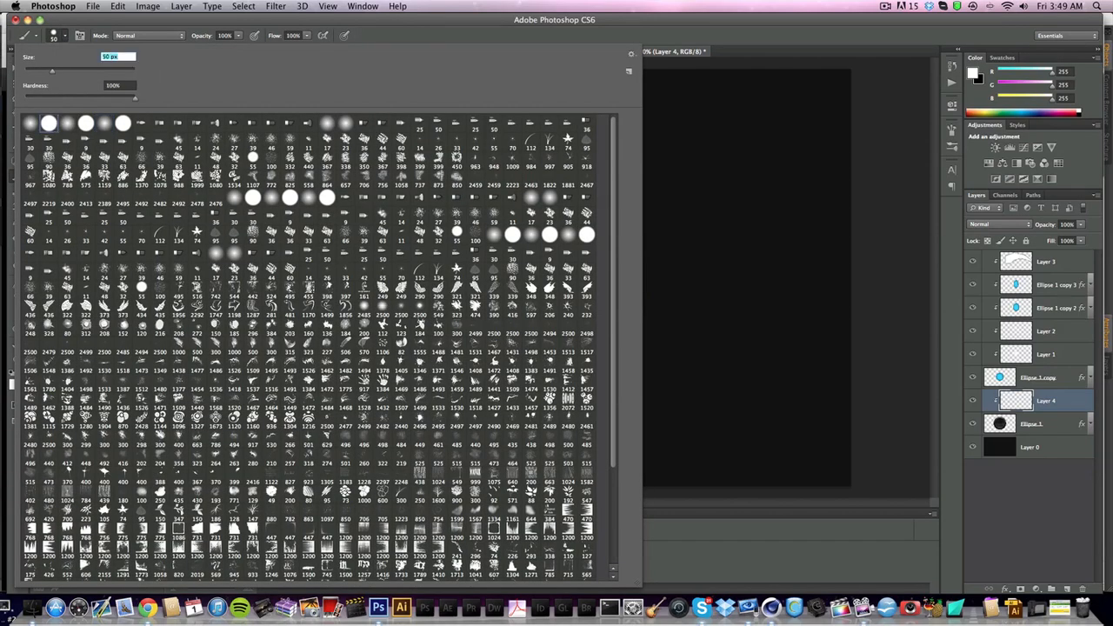
{"action": "type", "text": "2"}
{"action": "key", "text": "Return"}
Step: Draw a straight vertical path through the ring's center on Layer 4, stroke it with the white brush and delete the path
{"action": "left_click", "coordinate": [16, 284]}
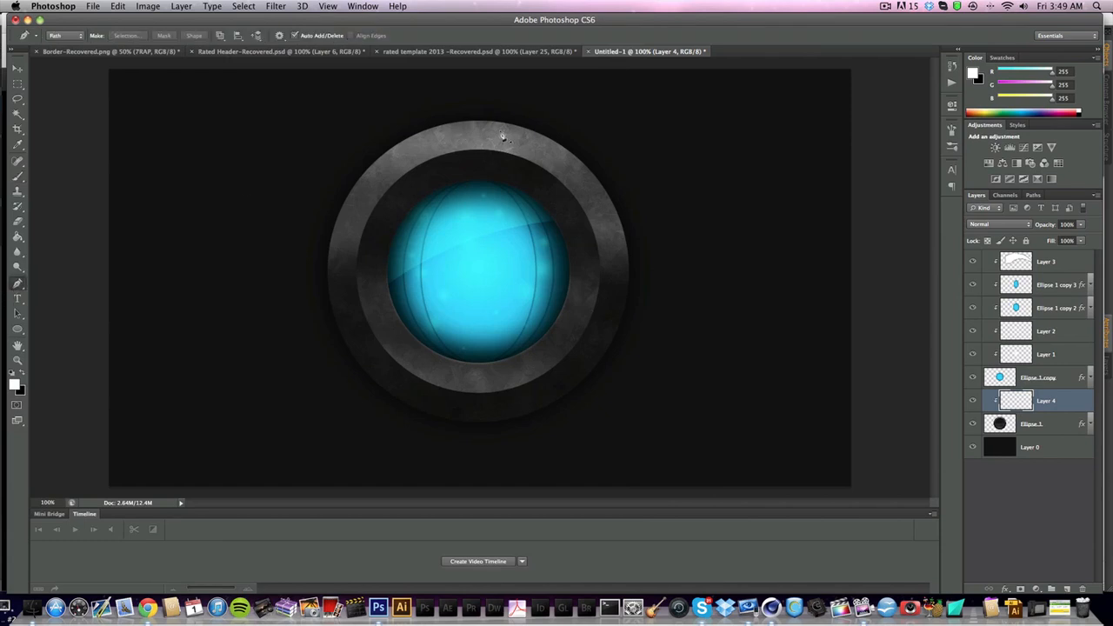
{"action": "left_click", "coordinate": [478, 105]}
{"action": "left_click", "coordinate": [477, 463]}
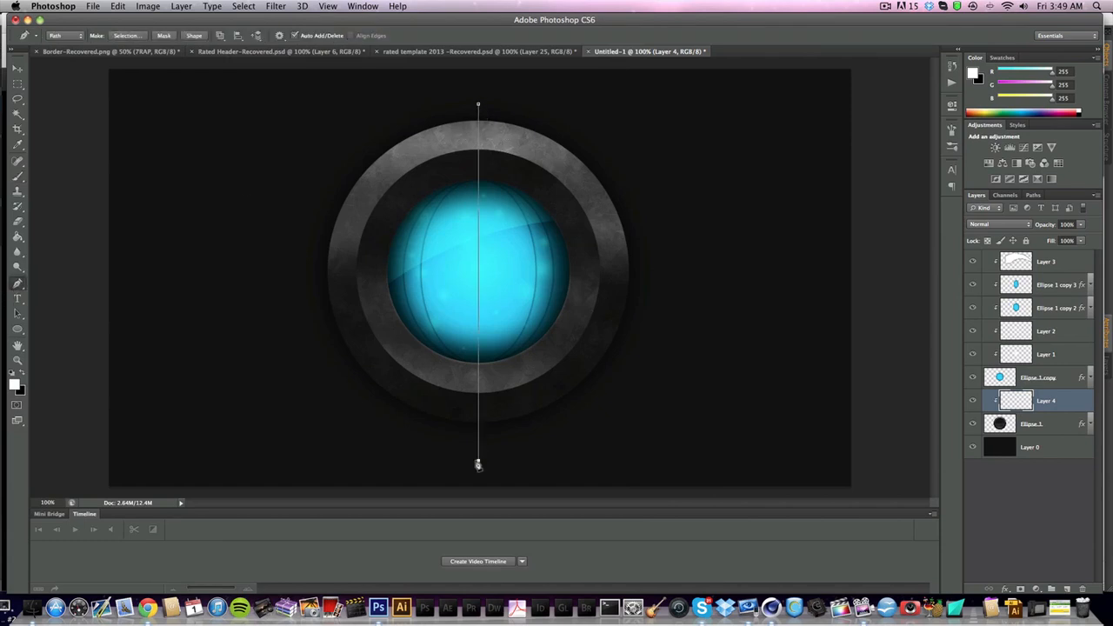
{"action": "right_click", "coordinate": [490, 275]}
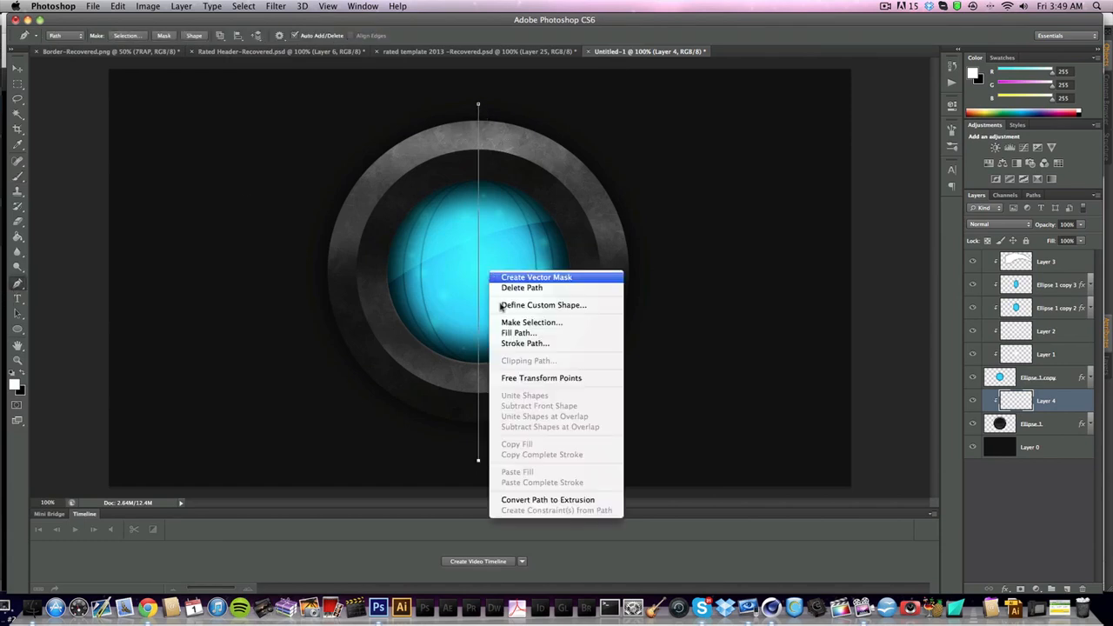
{"action": "left_click", "coordinate": [535, 348]}
{"action": "key", "text": "Return"}
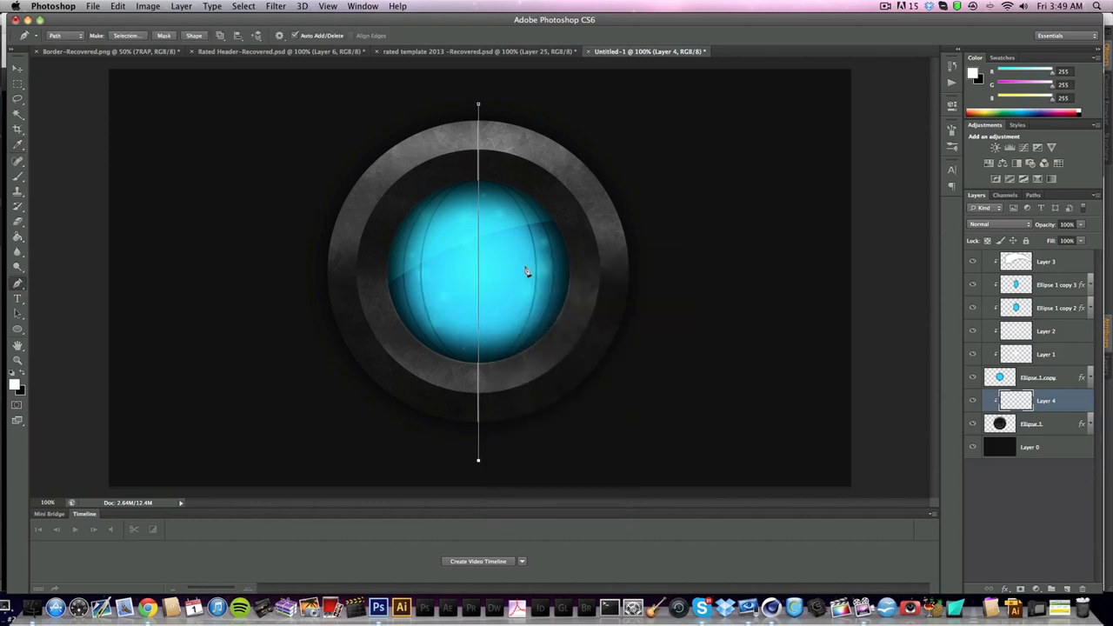
{"action": "right_click", "coordinate": [525, 265]}
{"action": "left_click", "coordinate": [548, 282]}
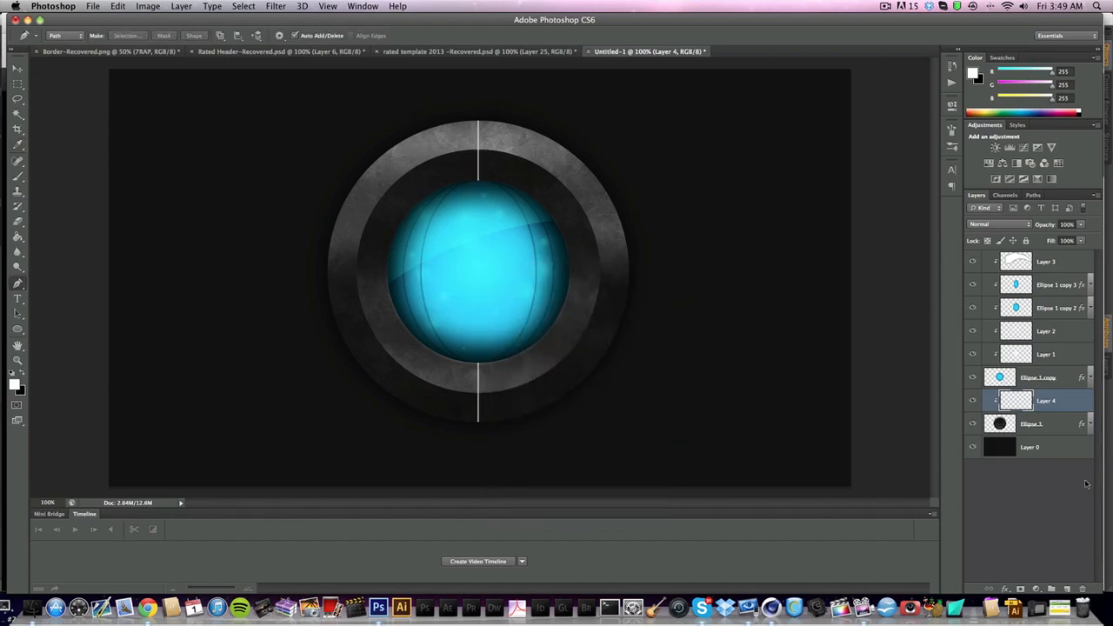
Step: Duplicate the white line layer, clip the copy to the ring, nudge it one pixel right and invert its color
{"action": "key", "text": "super+j"}
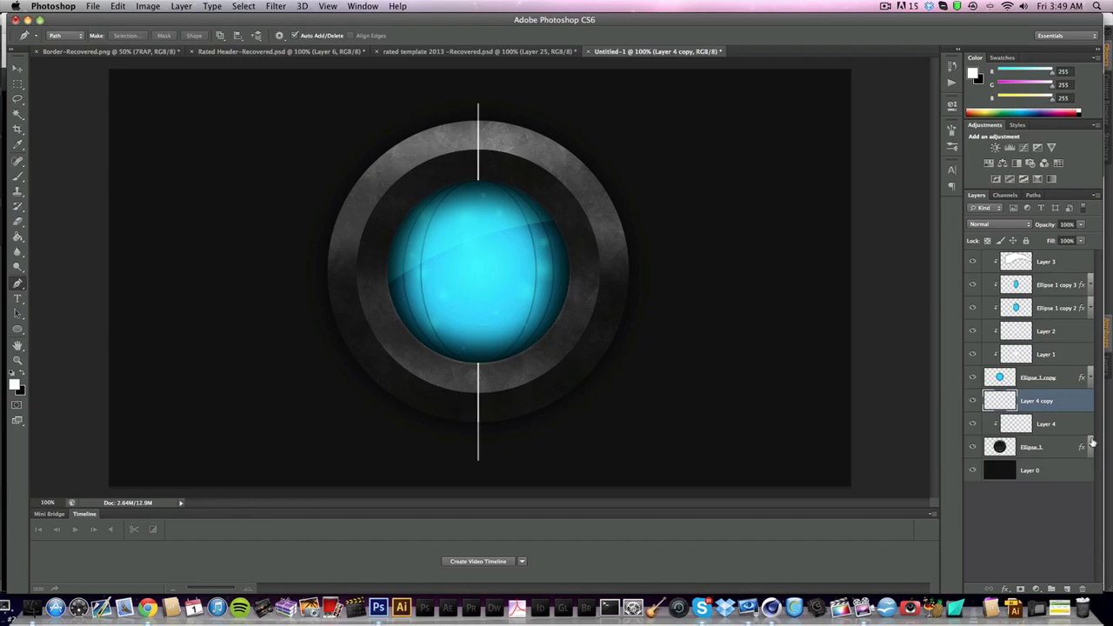
{"action": "left_click", "coordinate": [14, 69]}
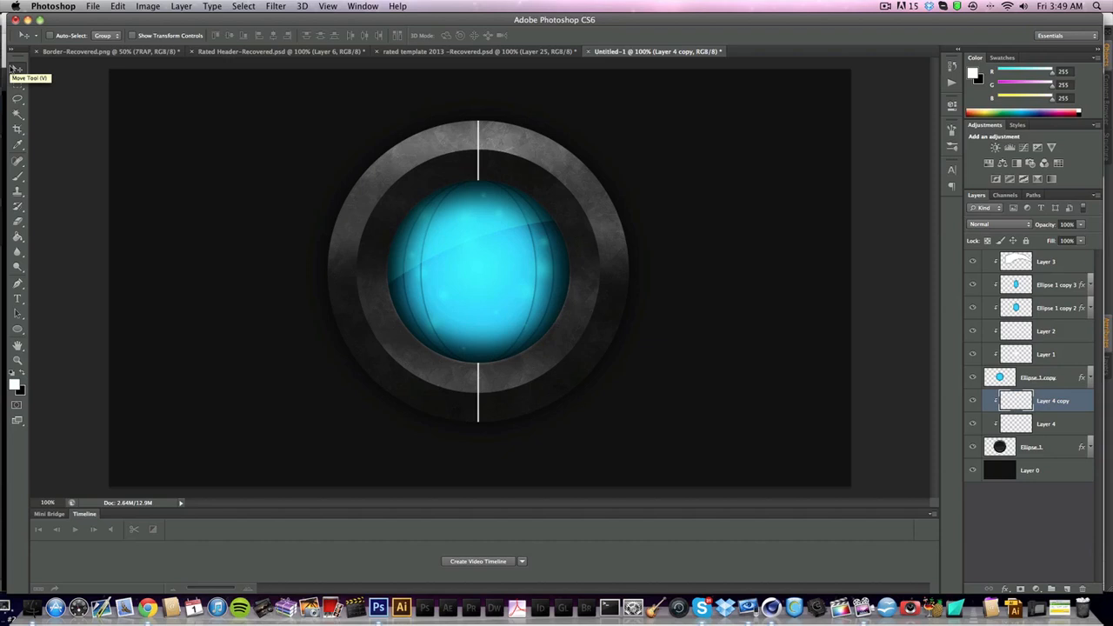
{"action": "key", "text": "Right"}
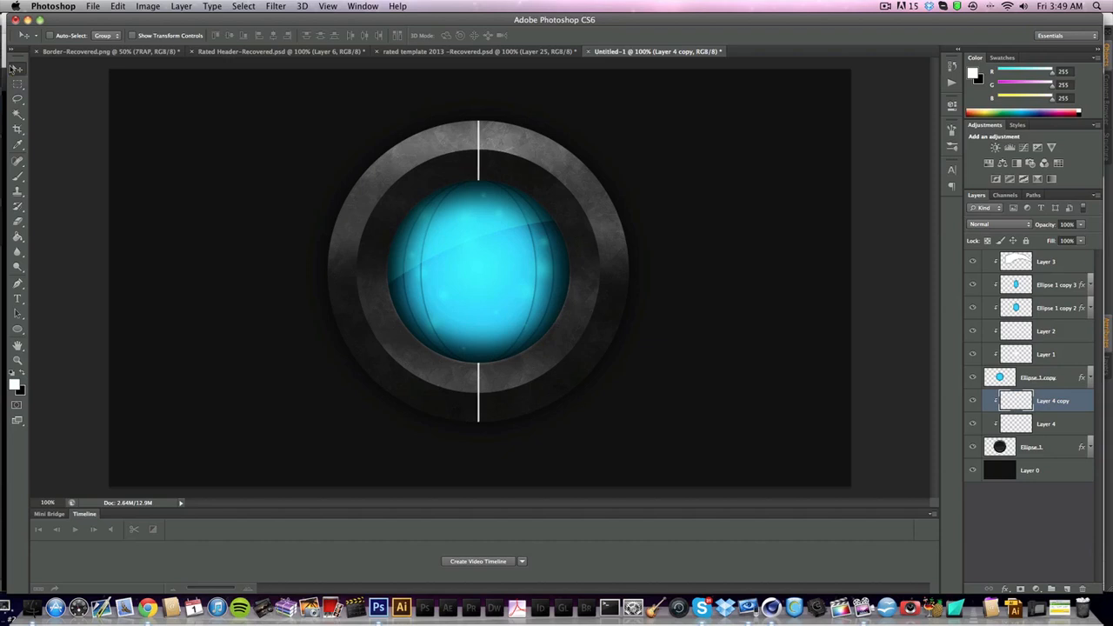
{"action": "key", "text": "super+i"}
Step: Merge the white and black vertical line layers and set the result to Overlay blending
{"action": "left_click", "coordinate": [1041, 425], "text": "shift"}
{"action": "right_click", "coordinate": [1042, 425]}
{"action": "left_click", "coordinate": [985, 430]}
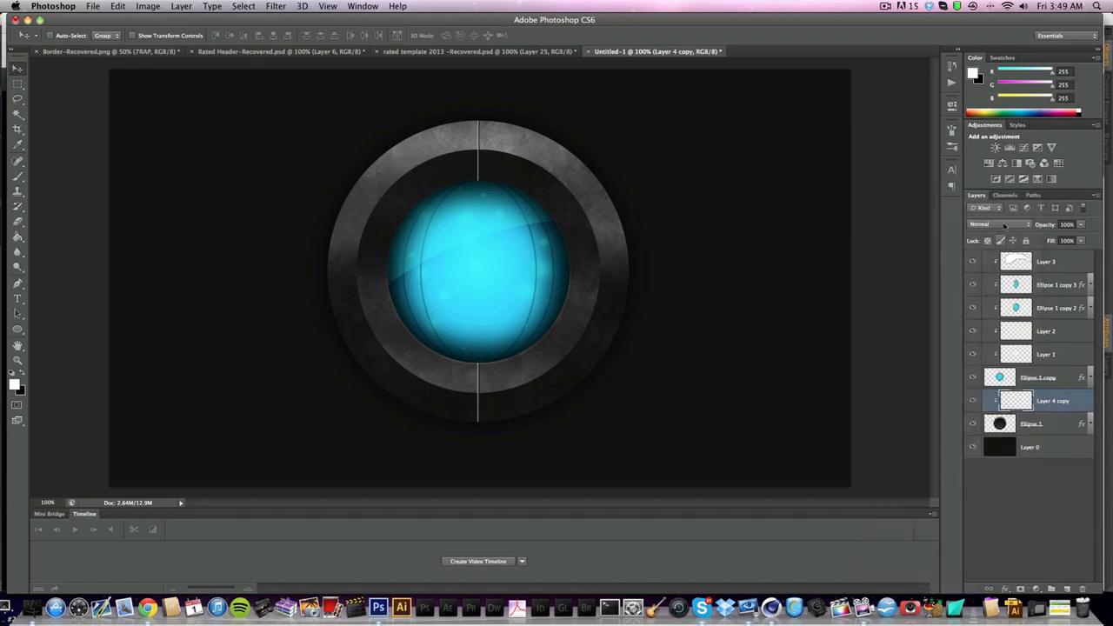
{"action": "left_click", "coordinate": [996, 224]}
{"action": "left_click", "coordinate": [990, 335]}
Step: Duplicate the vertical groove line, rotate the copy to horizontal and nudge it up onto the ring's center
{"action": "key", "text": "super+j"}
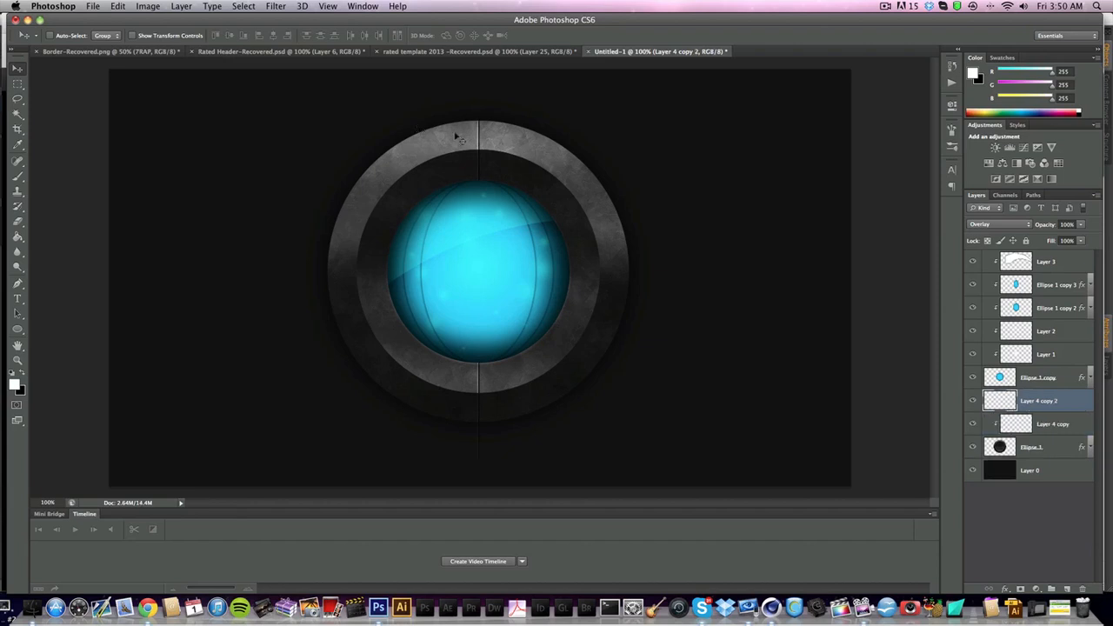
{"action": "key", "text": "super+t"}
{"action": "left_click_drag", "start_coordinate": [613, 168], "coordinate": [588, 393]}
{"action": "key", "text": "Return"}
{"action": "key", "text": "Up"}
{"action": "key", "text": "Up"}
{"action": "key", "text": "Up"}
{"action": "key", "text": "Up"}
{"action": "key", "text": "Up"}
{"action": "key", "text": "Up"}
{"action": "key", "text": "Up"}
{"action": "key", "text": "Up"}
Step: Merge the vertical and horizontal groove line layers into one layer
{"action": "left_click", "coordinate": [1059, 425], "text": "shift"}
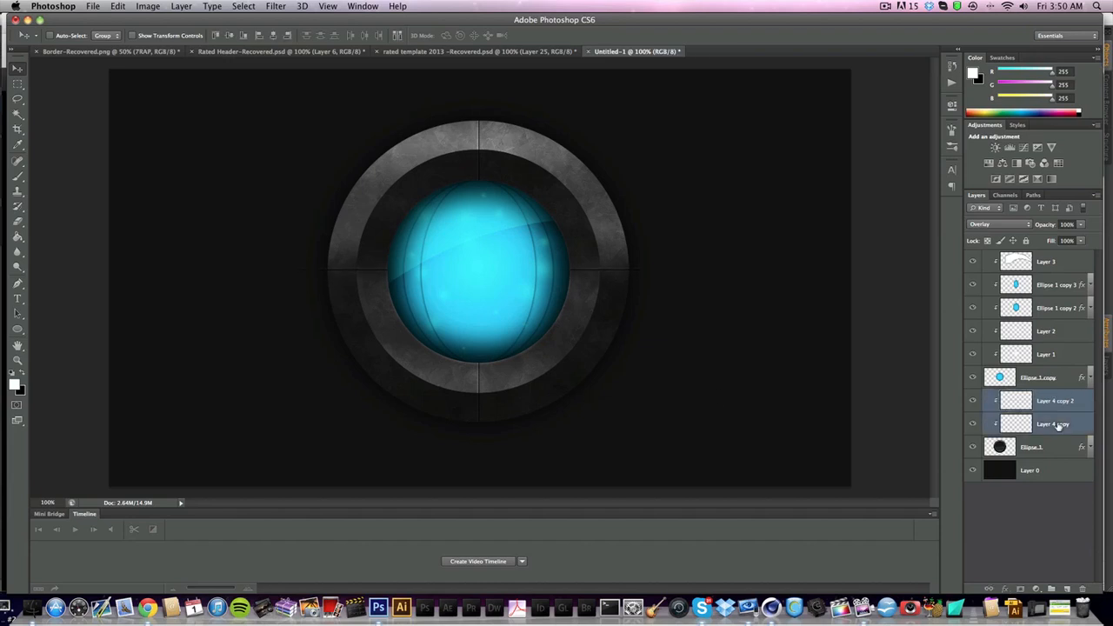
{"action": "right_click", "coordinate": [1061, 426]}
{"action": "left_click", "coordinate": [958, 431]}
{"action": "key", "text": "super+e"}
Step: Duplicate the merged cross of groove lines and rotate the copy about 45° so its lines run diagonally
{"action": "key", "text": "super+j"}
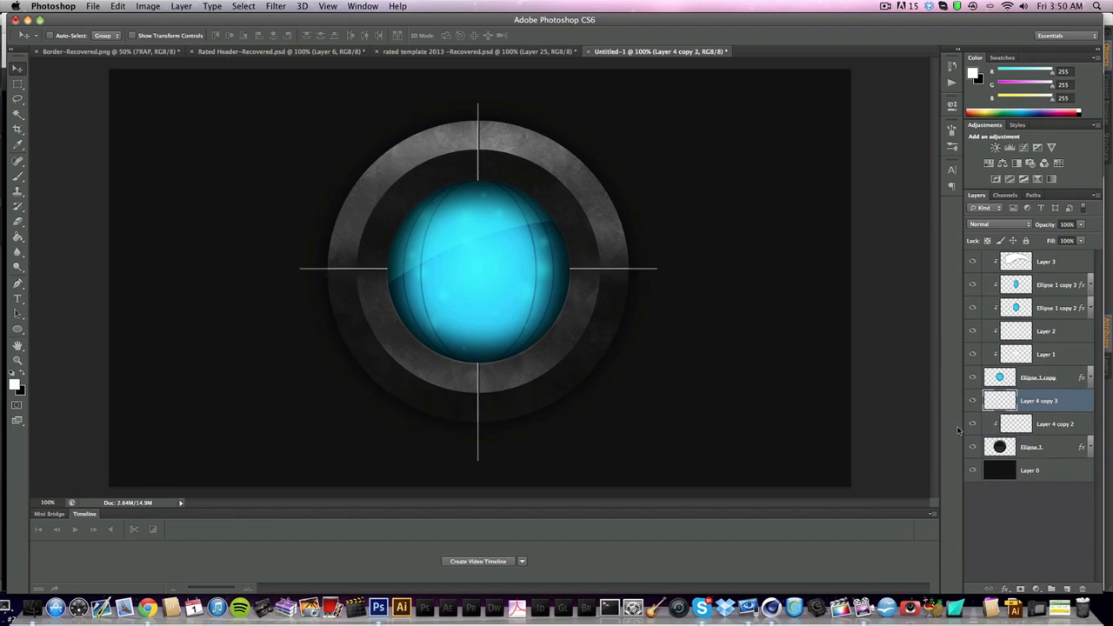
{"action": "key", "text": "super+t"}
{"action": "left_click_drag", "start_coordinate": [761, 291], "coordinate": [666, 455]}
{"action": "key", "text": "Return"}
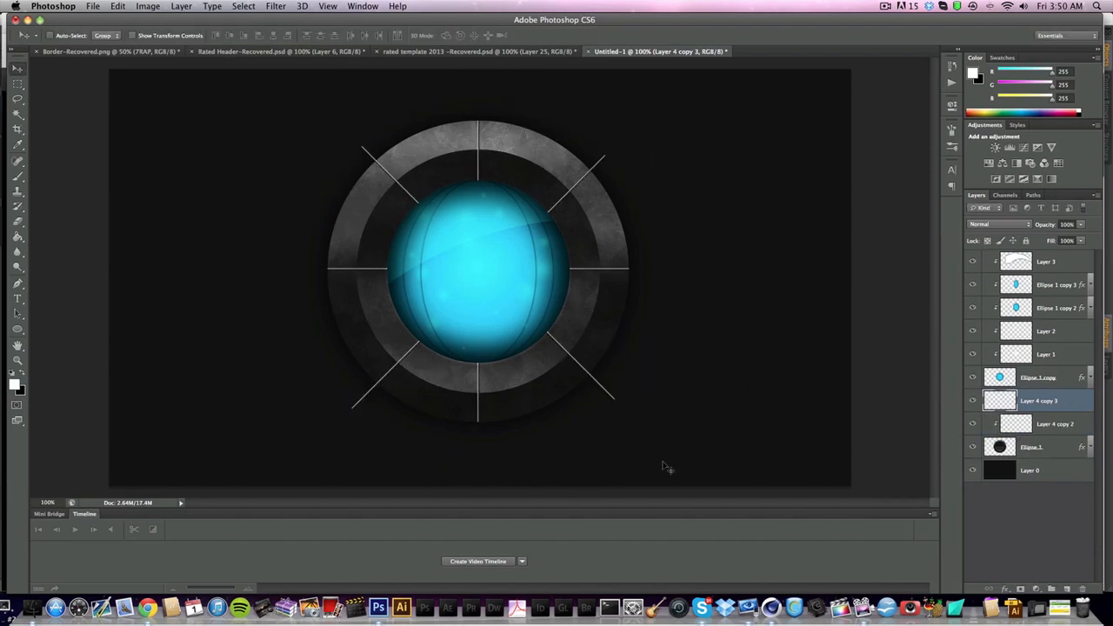
Step: Clip the diagonal lines to the ring, merge them with the original cross and set the merged layer to Overlay blending
{"action": "left_click", "coordinate": [1058, 412], "text": "alt"}
{"action": "left_click", "coordinate": [1053, 428], "text": "shift"}
{"action": "right_click", "coordinate": [1051, 428]}
{"action": "left_click", "coordinate": [961, 434]}
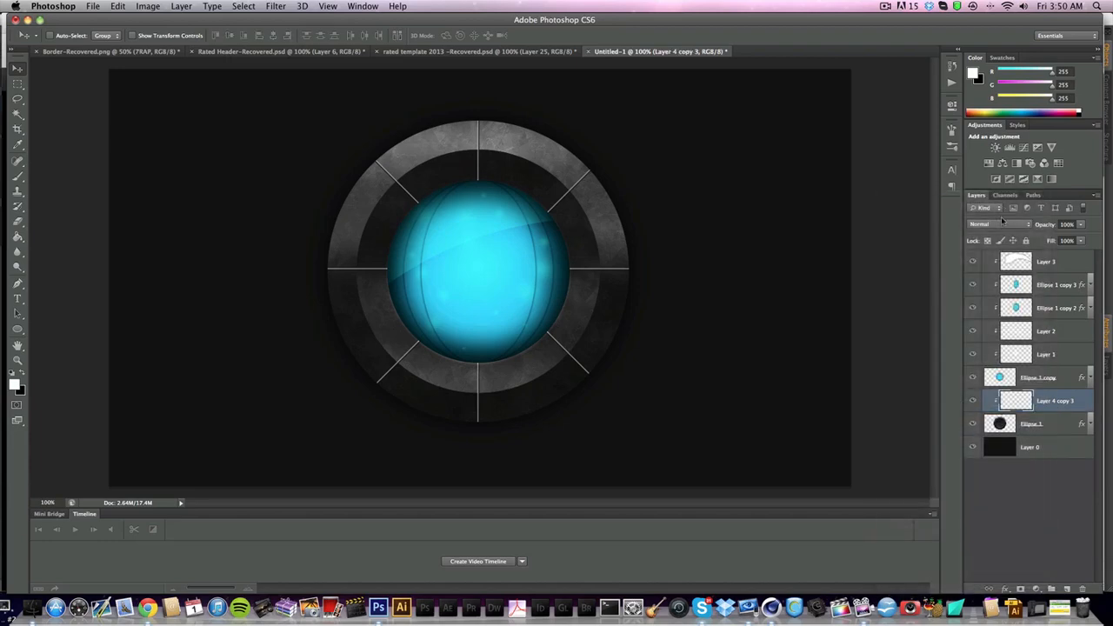
{"action": "left_click", "coordinate": [998, 224]}
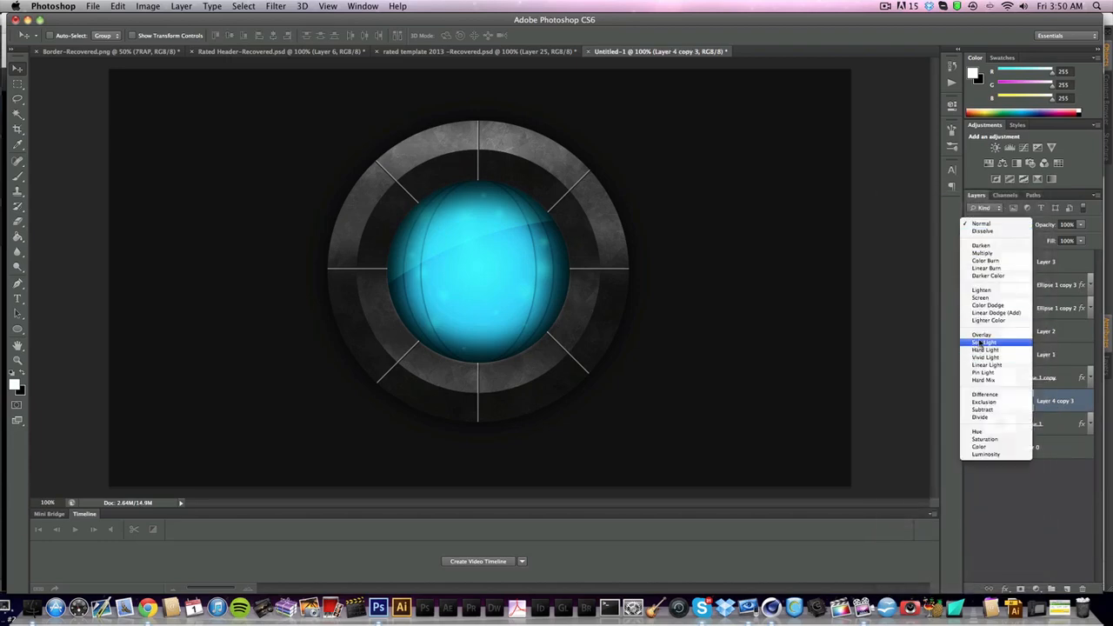
{"action": "left_click", "coordinate": [979, 335]}
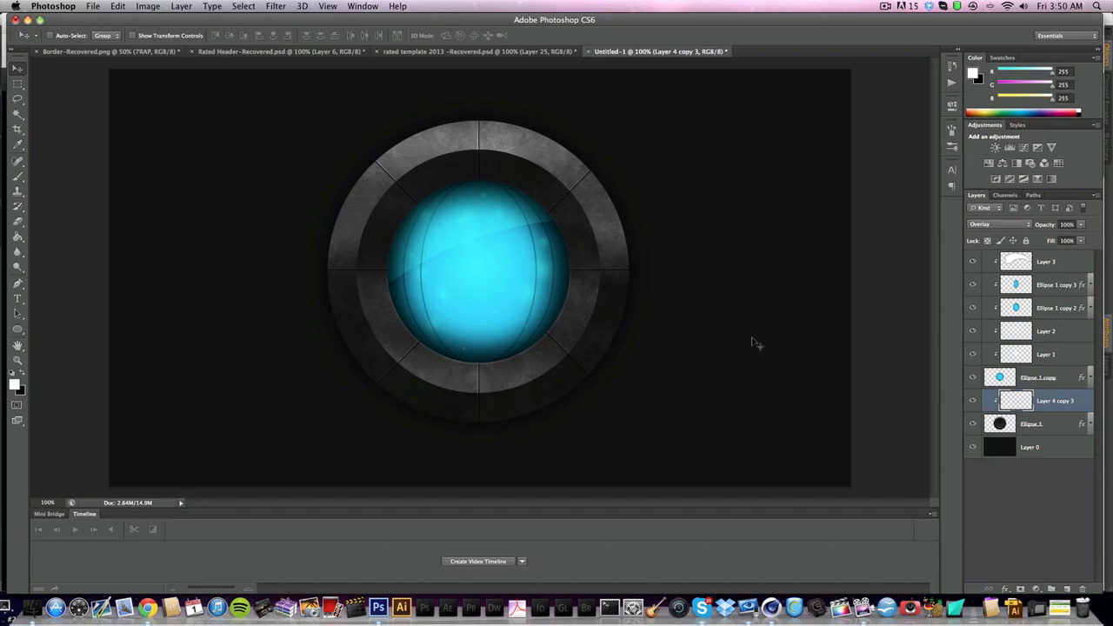
Step: Examine the ring and side panels in the rated template 2013 document, and return to the Untitled-1 document
{"action": "left_click", "coordinate": [548, 50]}
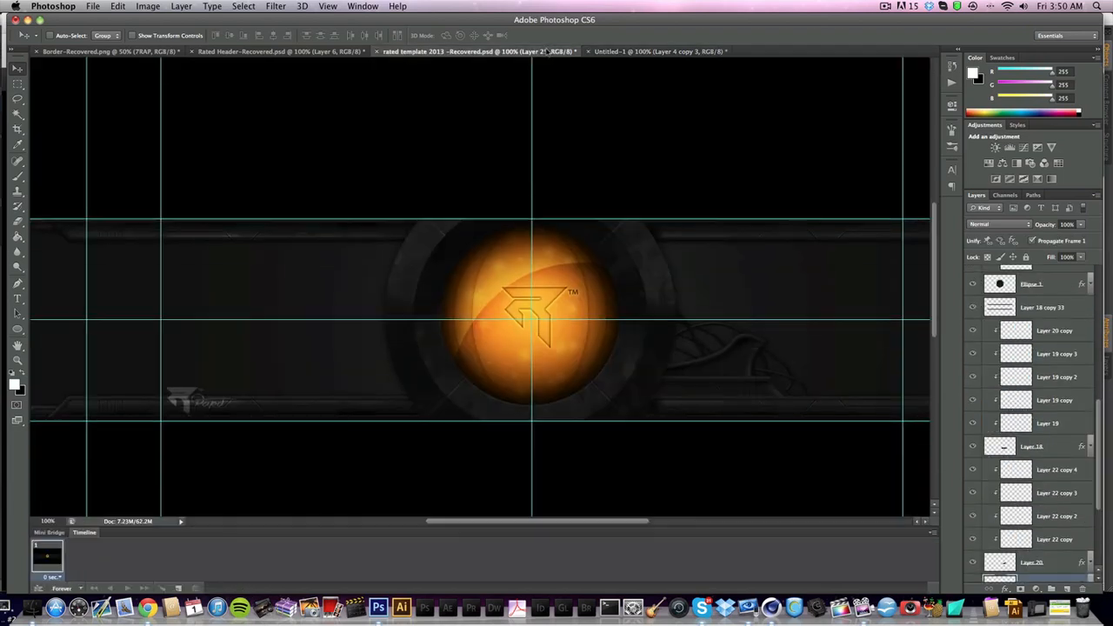
{"action": "scroll", "coordinate": [599, 204], "scroll_direction": "right", "scroll_amount": 3}
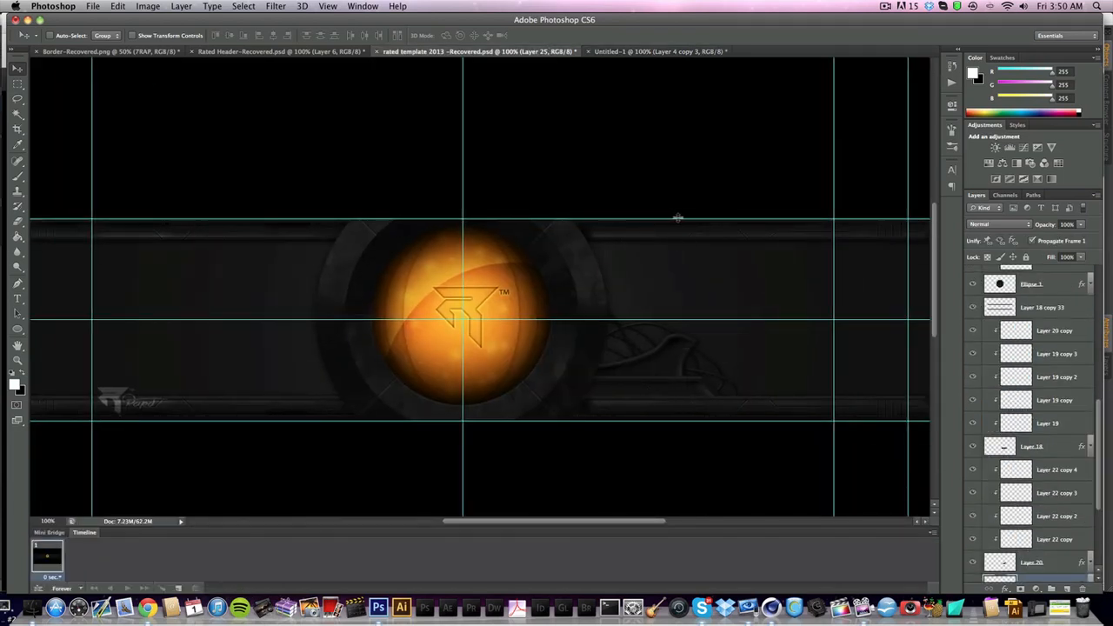
{"action": "scroll", "coordinate": [661, 224], "scroll_direction": "right", "scroll_amount": 7}
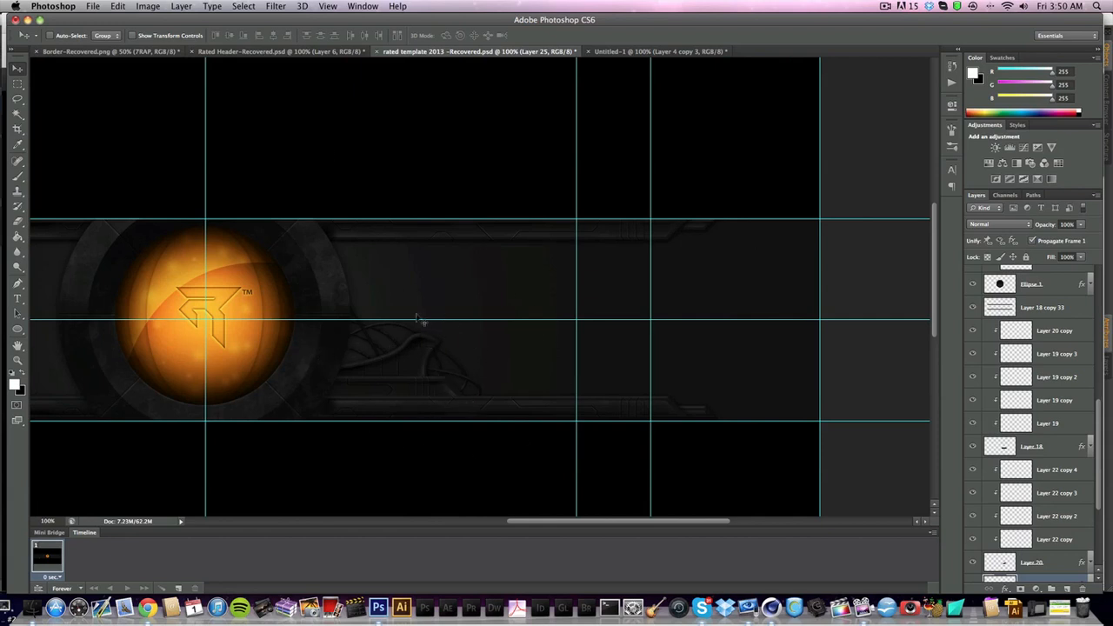
{"action": "scroll", "coordinate": [329, 146], "scroll_direction": "left", "scroll_amount": 5}
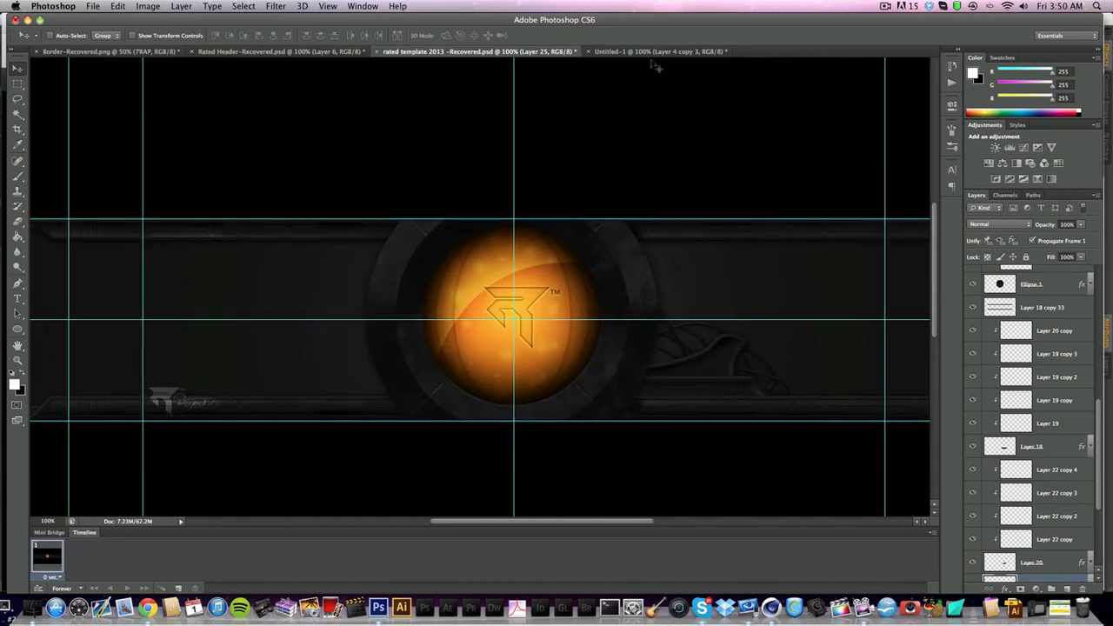
{"action": "left_click", "coordinate": [624, 51]}
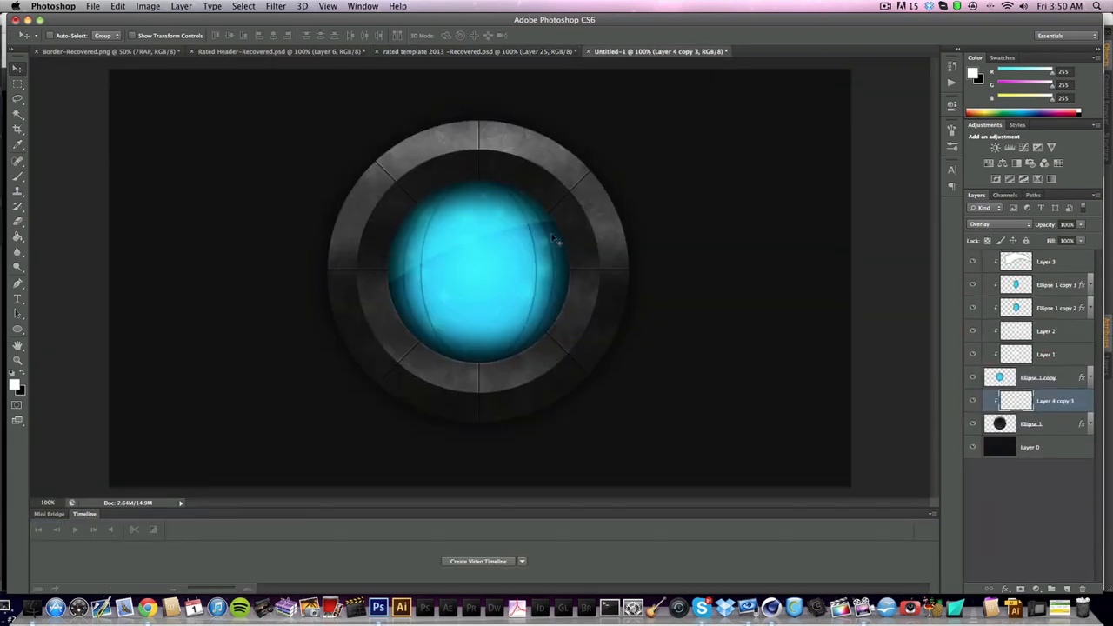